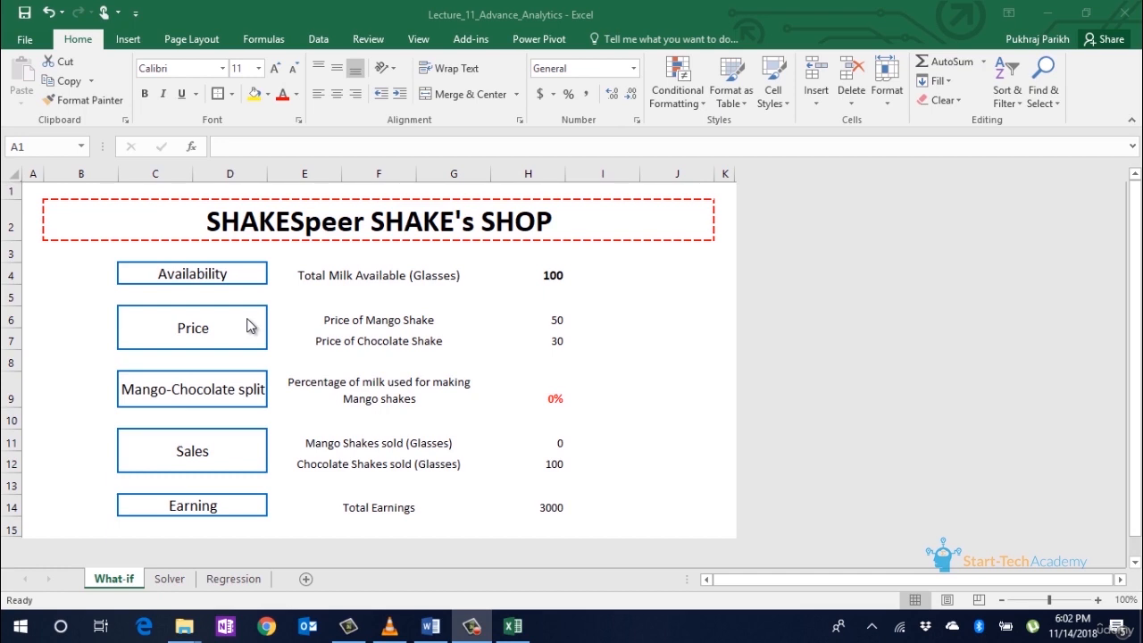
# Review the input cells for total milk available, mango and chocolate shake prices, and the mango milk percentage
pyautogui.click(554, 273)
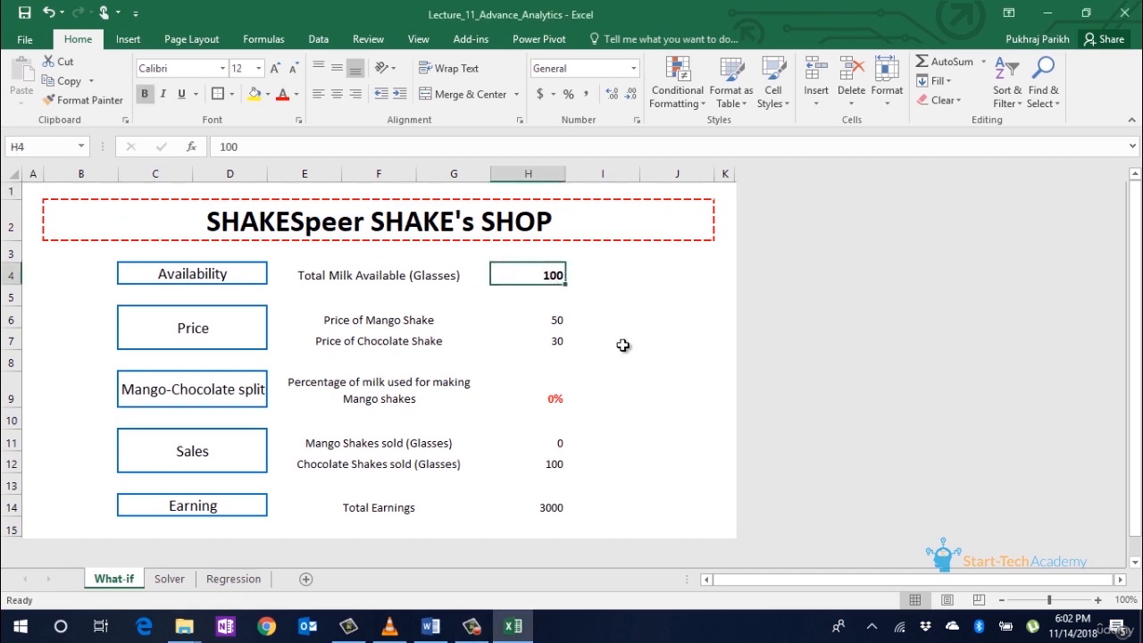
pyautogui.press('Down')
pyautogui.press('Down')
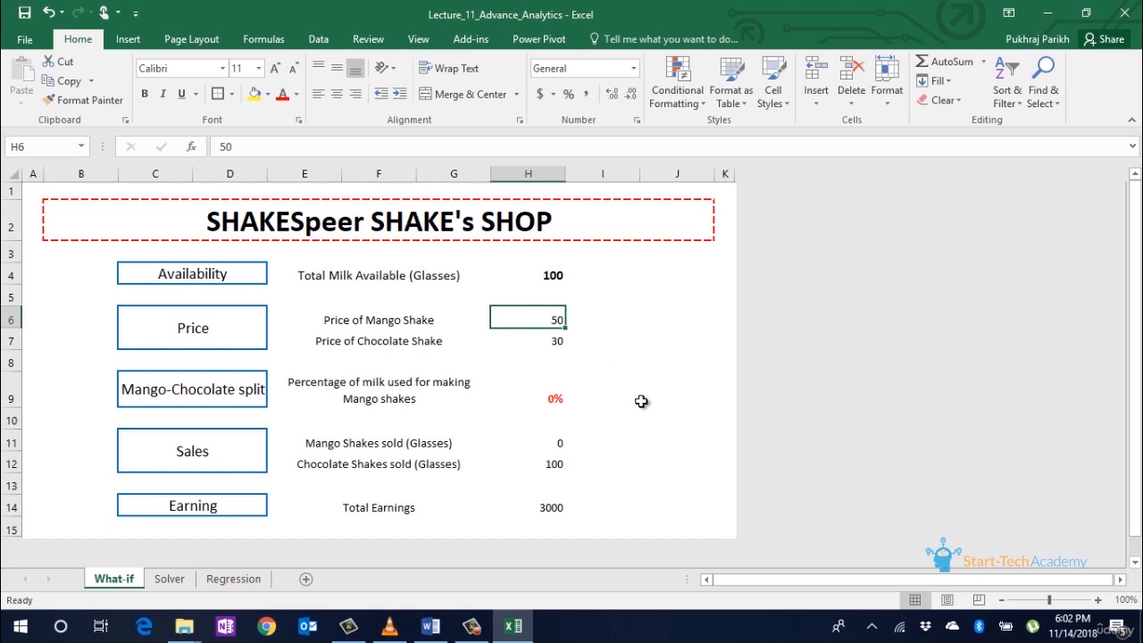
pyautogui.click(551, 335)
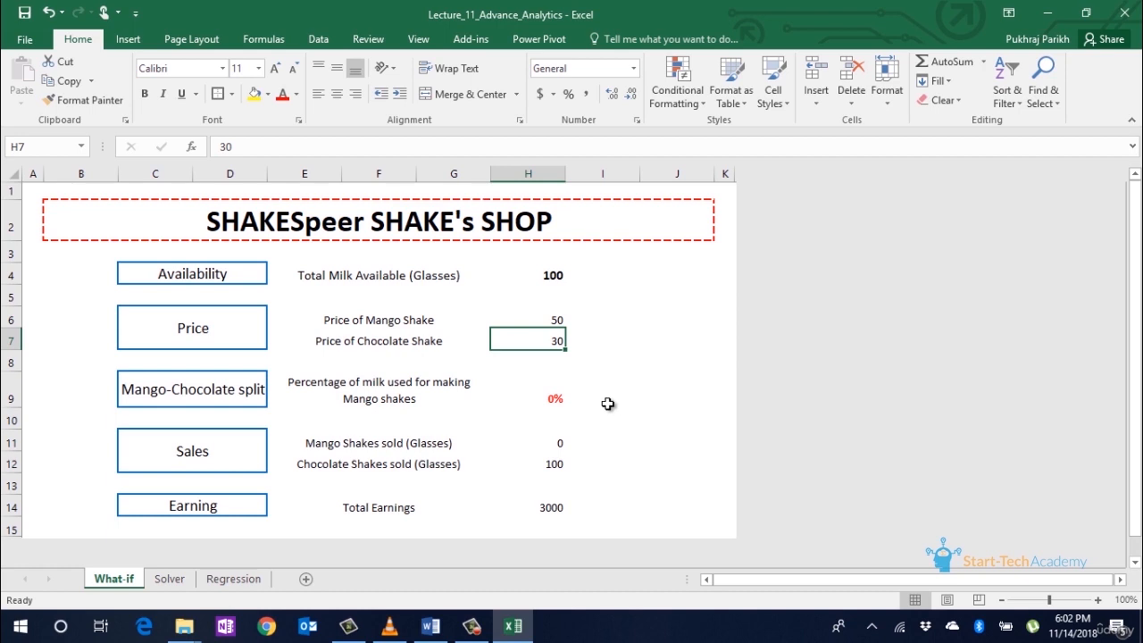
pyautogui.click(561, 397)
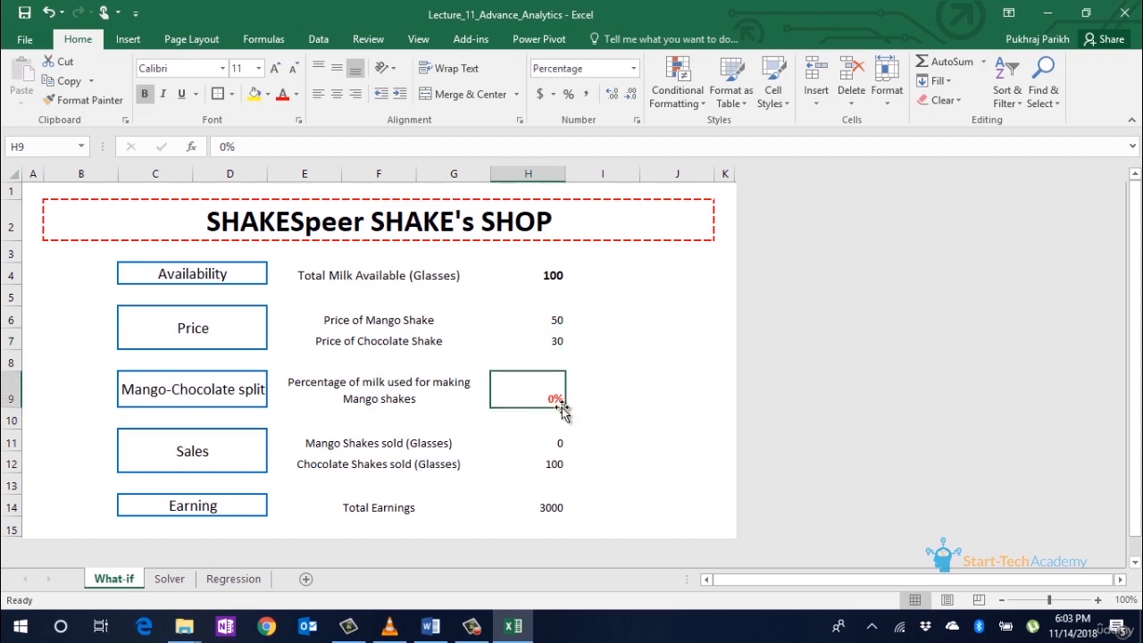
# Examine the formulas behind mango shakes sold, chocolate shakes sold and total earnings, leaving them unedited
pyautogui.click(597, 440)
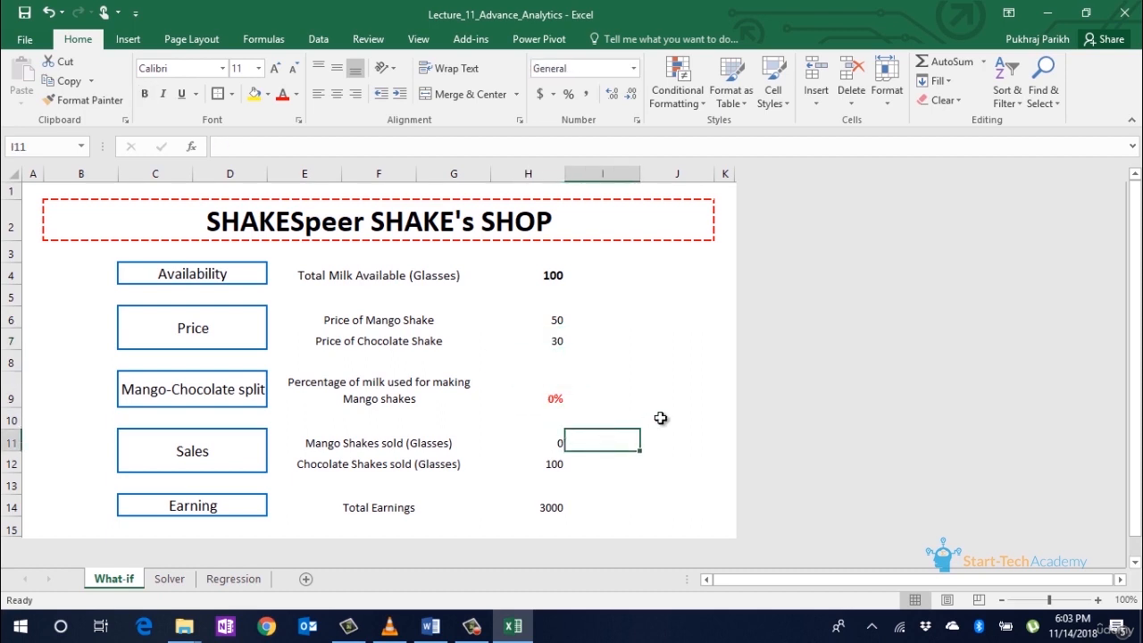
pyautogui.click(561, 439)
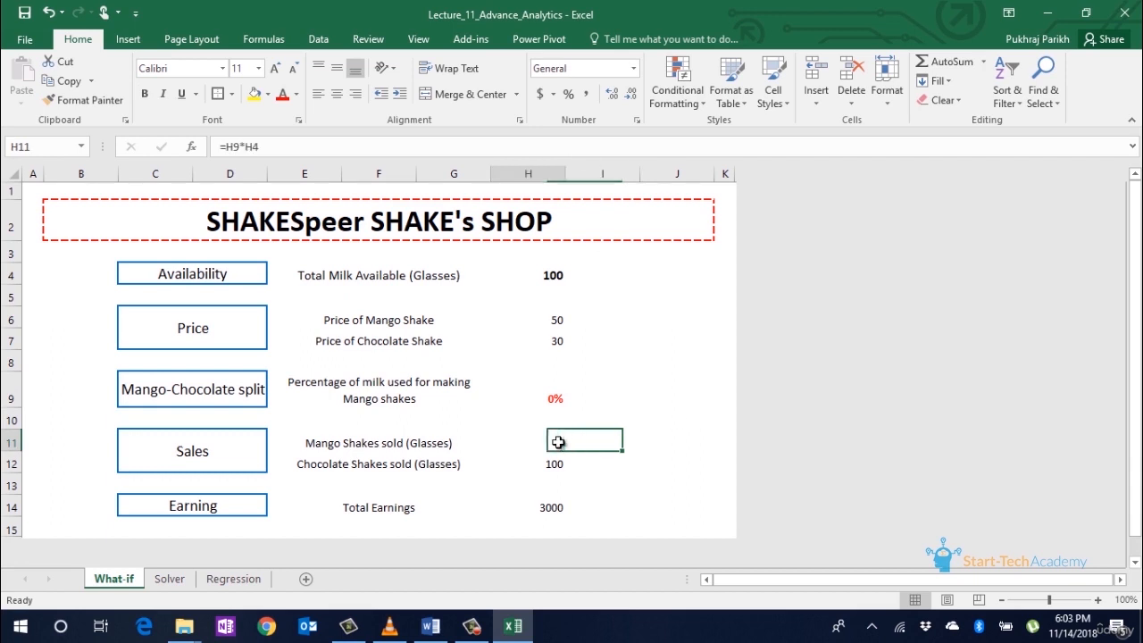
pyautogui.click(248, 148)
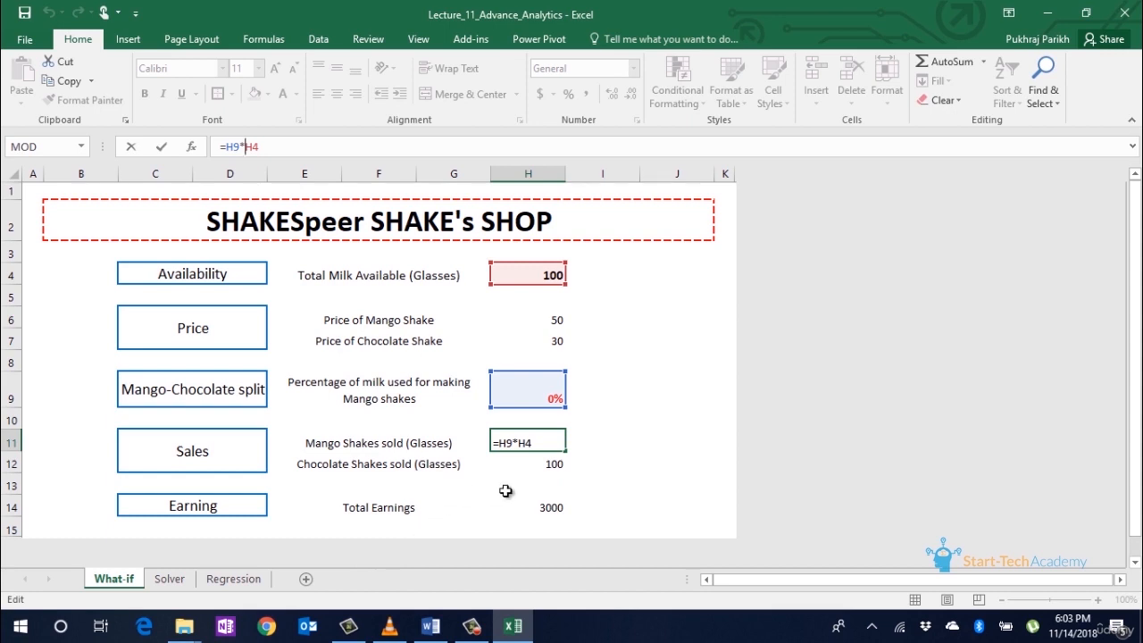
pyautogui.press('Return')
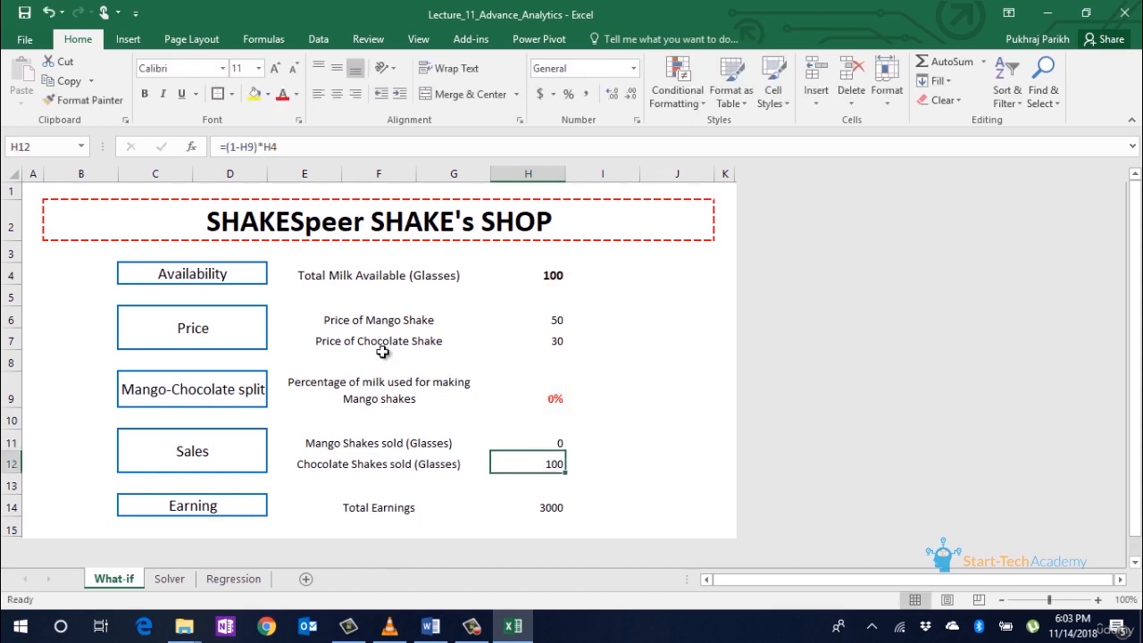
pyautogui.click(259, 146)
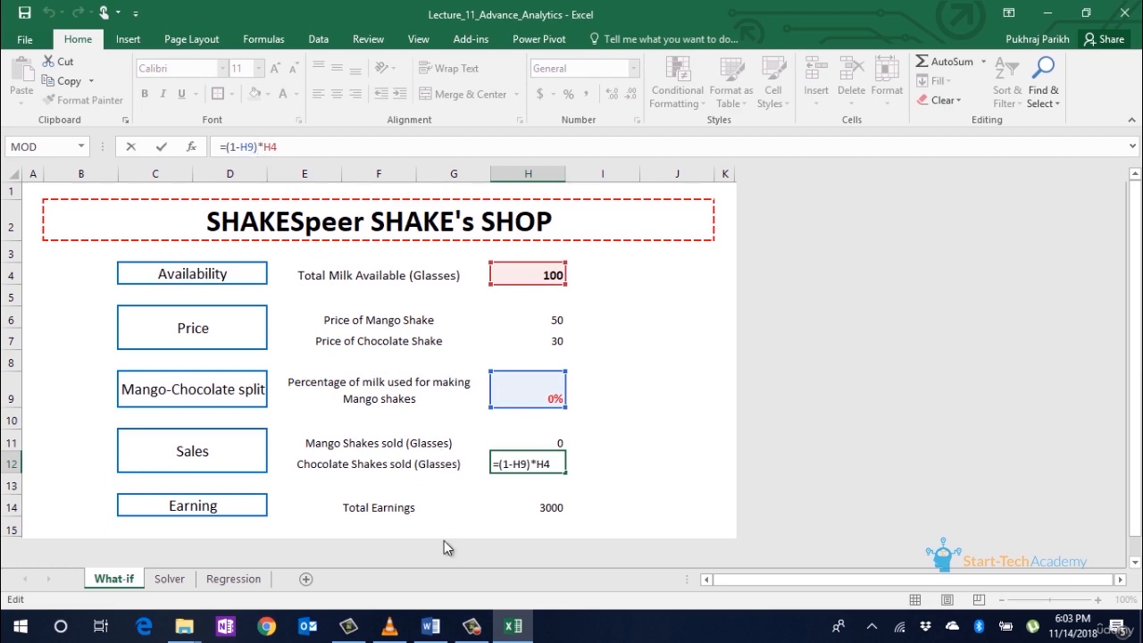
pyautogui.hotkey('ctrl', 'Return')
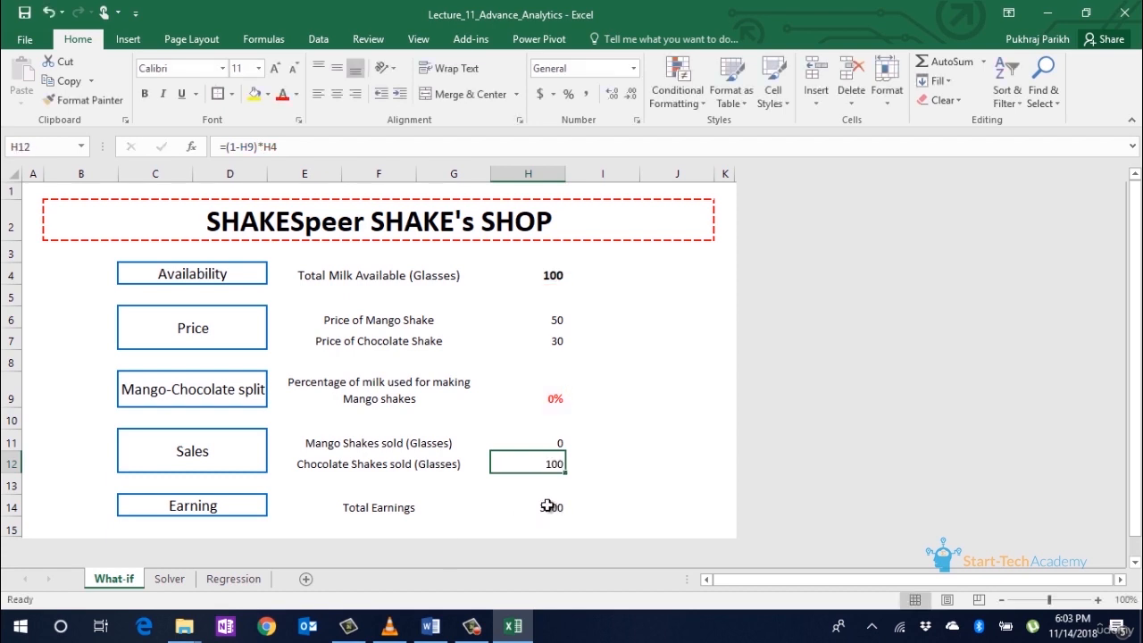
pyautogui.click(548, 506)
pyautogui.click(259, 147)
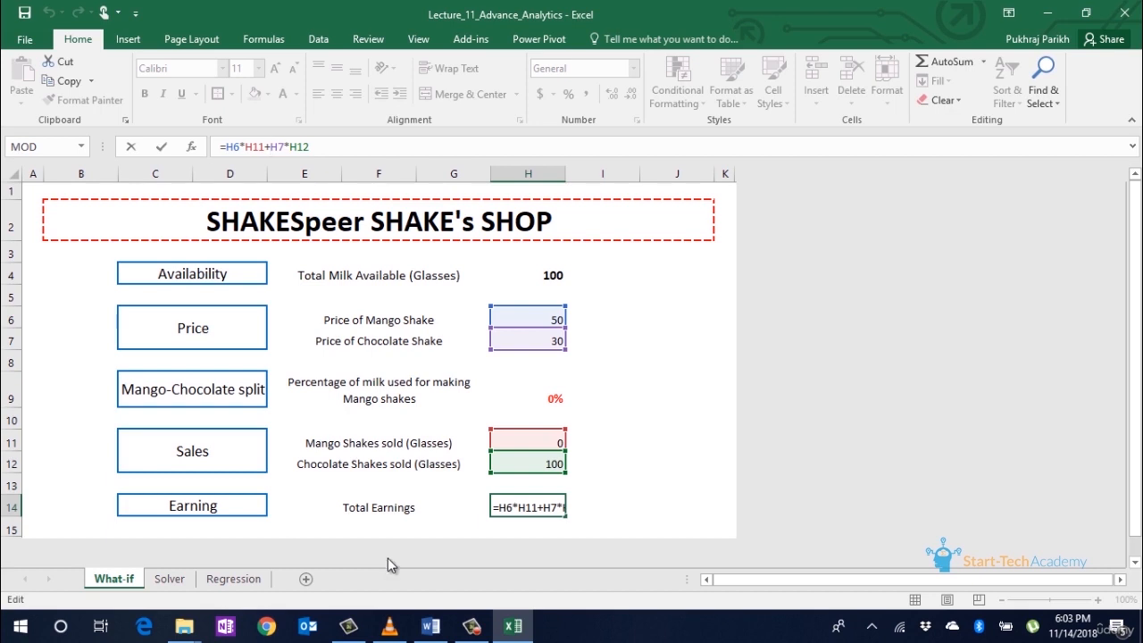
pyautogui.hotkey('ctrl', 'Return')
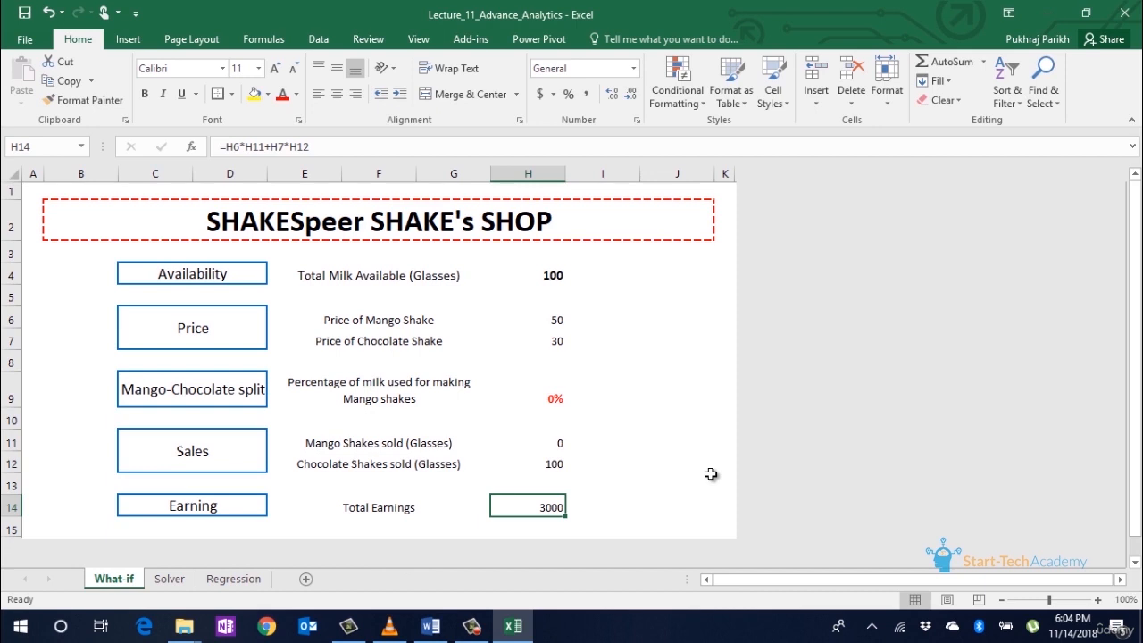
# Set the percentage of milk used for mango shakes in H9 to 20%
pyautogui.click(539, 395)
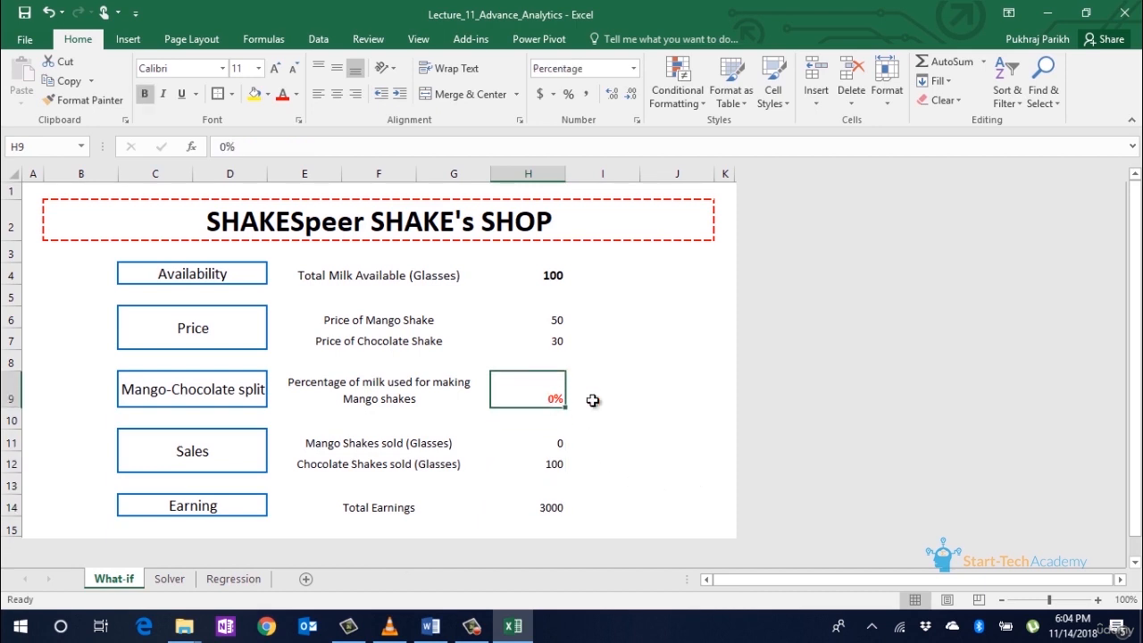
pyautogui.write('.2')
pyautogui.press('Return')
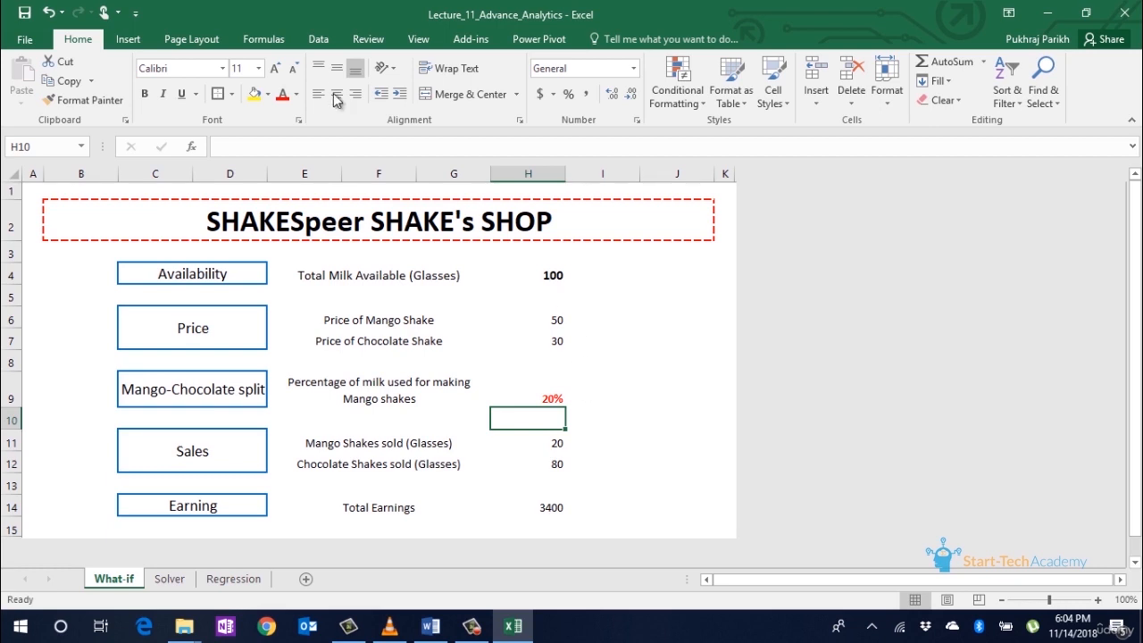
# Set up a Goal Seek with the total earnings cell H14 as the set cell and 4500 as the target value
pyautogui.click(319, 41)
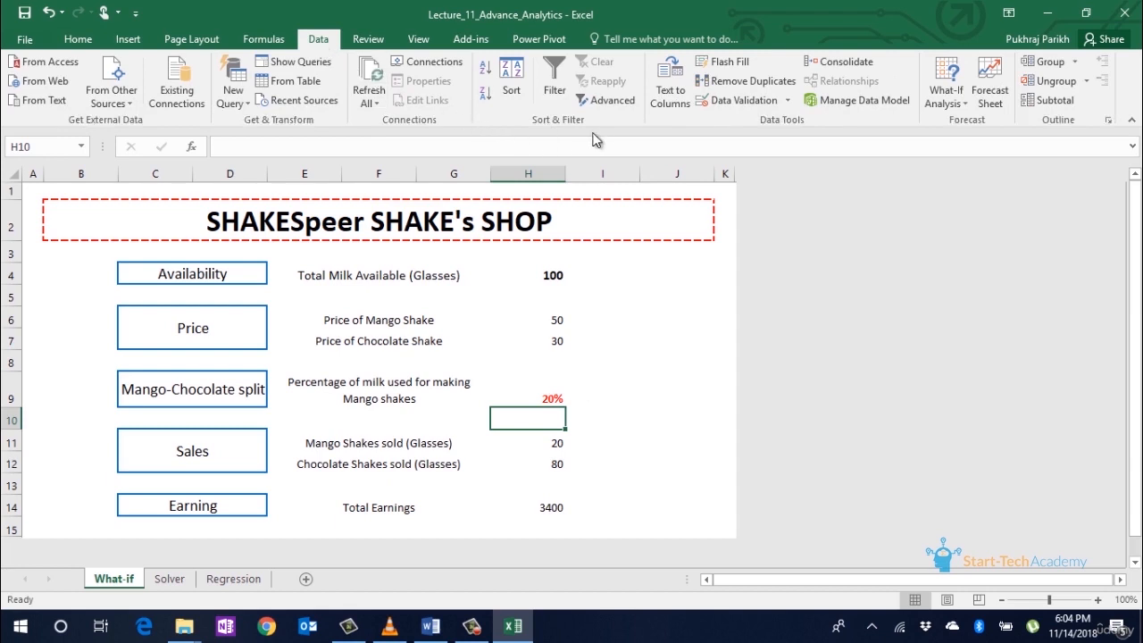
pyautogui.click(939, 94)
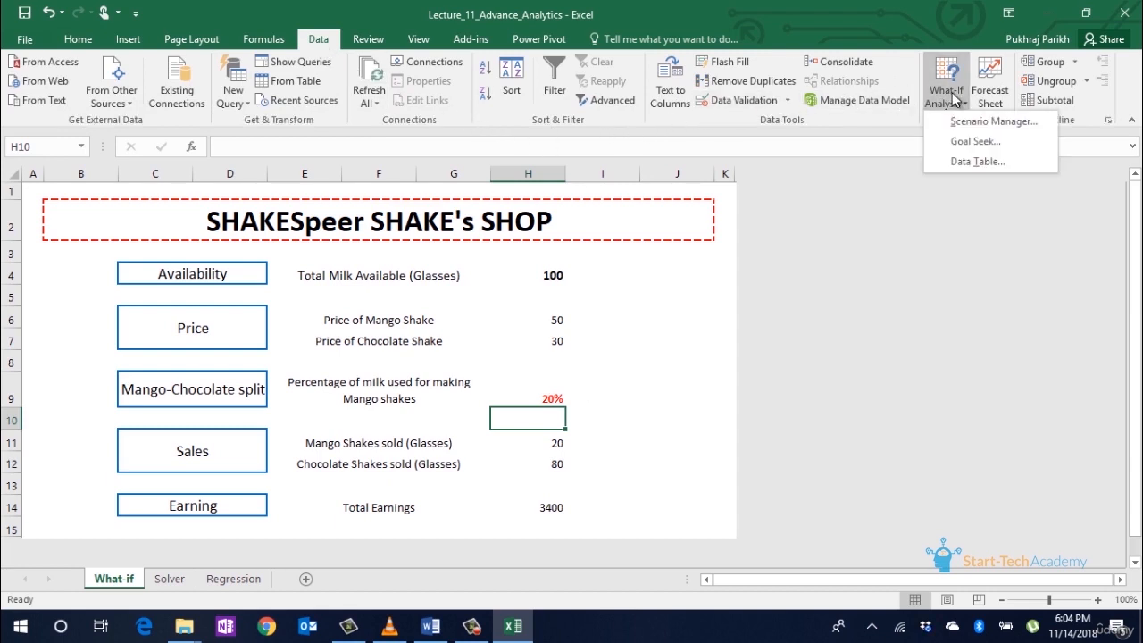
pyautogui.click(974, 142)
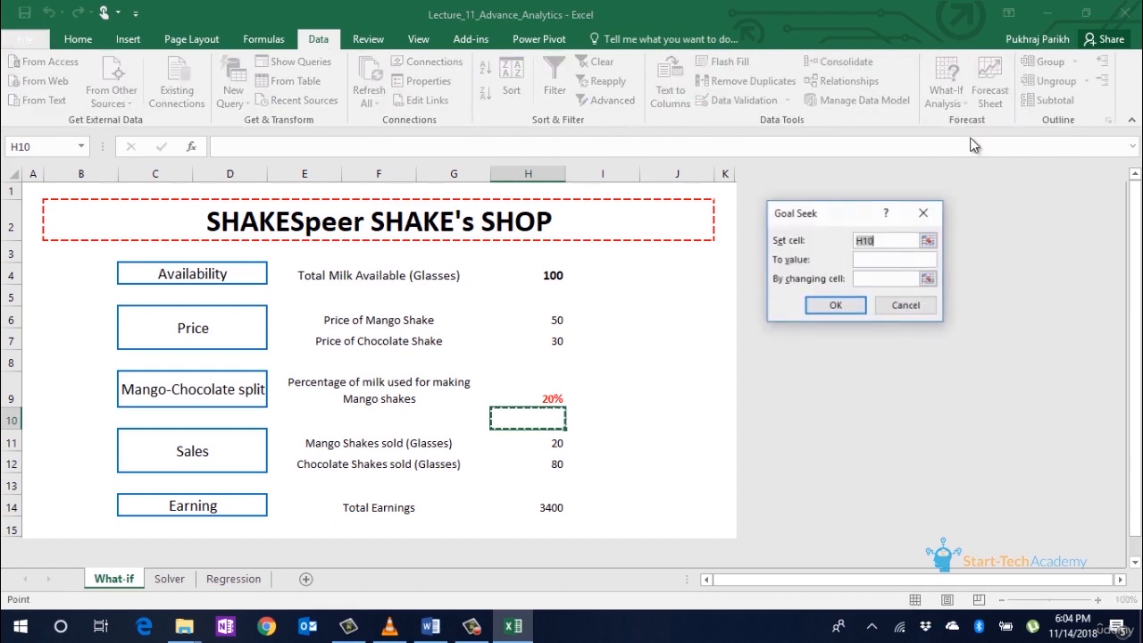
pyautogui.click(929, 240)
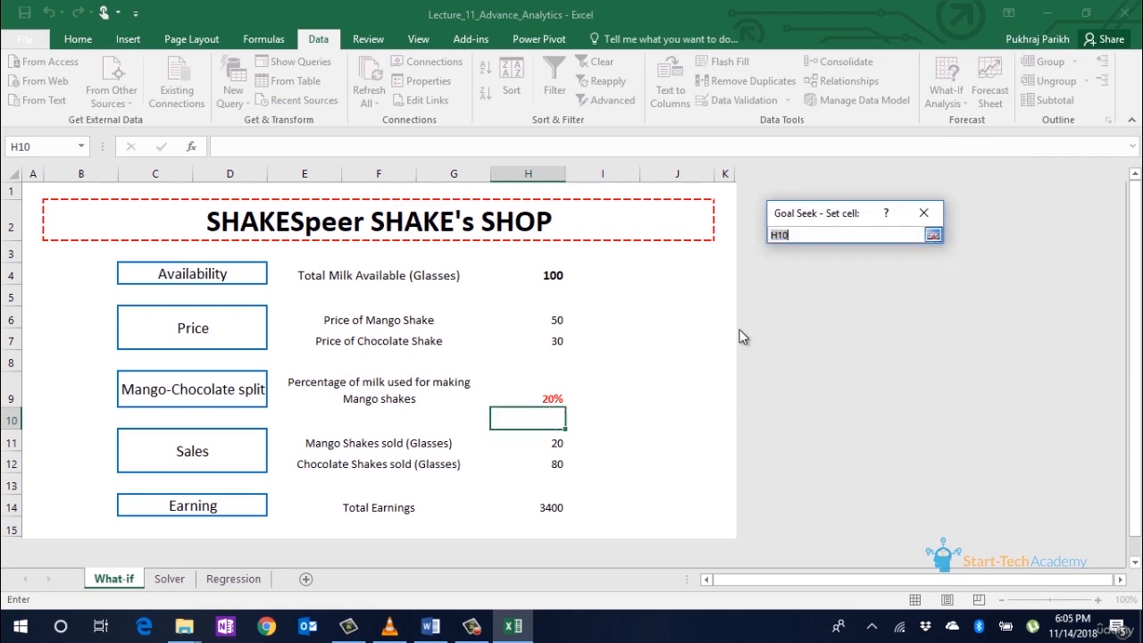
pyautogui.click(557, 503)
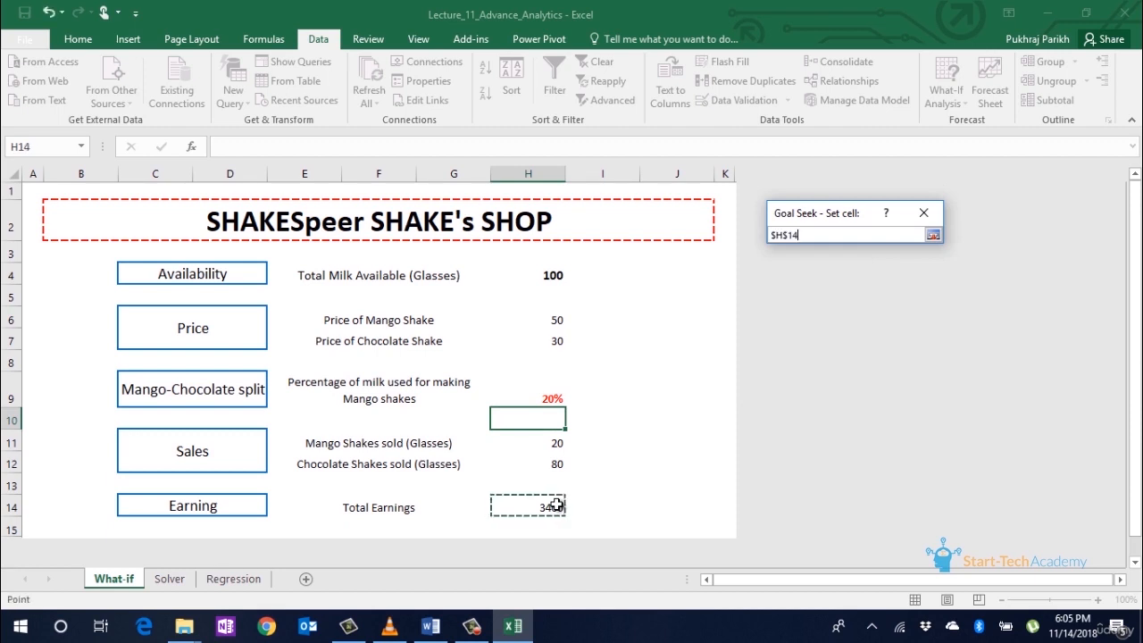
pyautogui.click(933, 236)
pyautogui.click(883, 259)
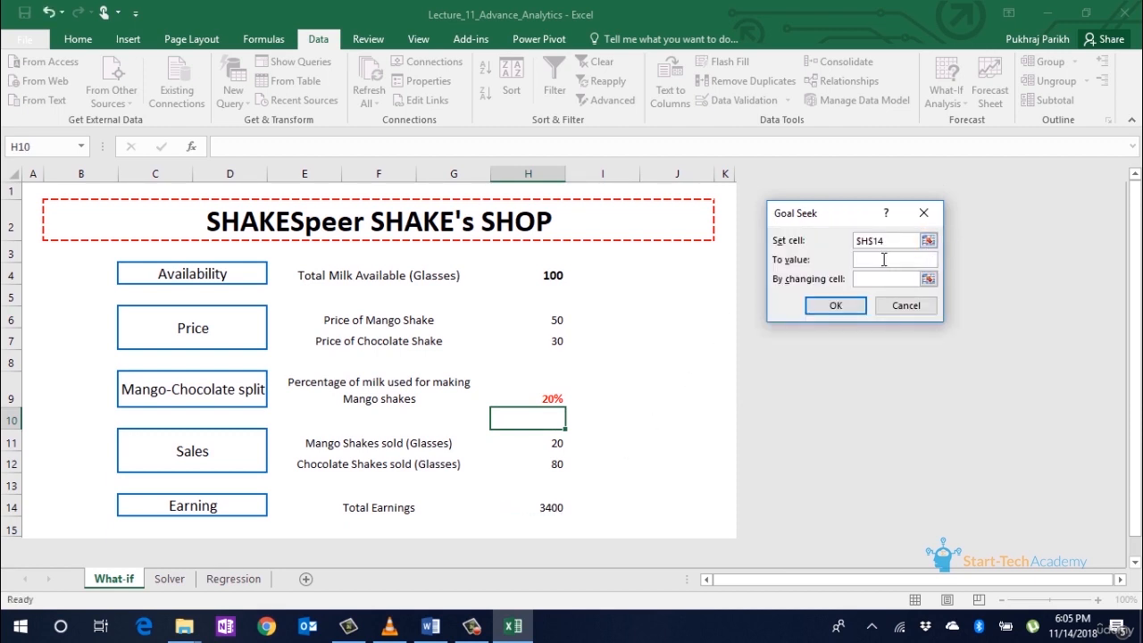
pyautogui.write('4500')
# Choose the mango milk percentage cell H9 as the changing cell, run the Goal Seek and accept its solution
pyautogui.click(892, 279)
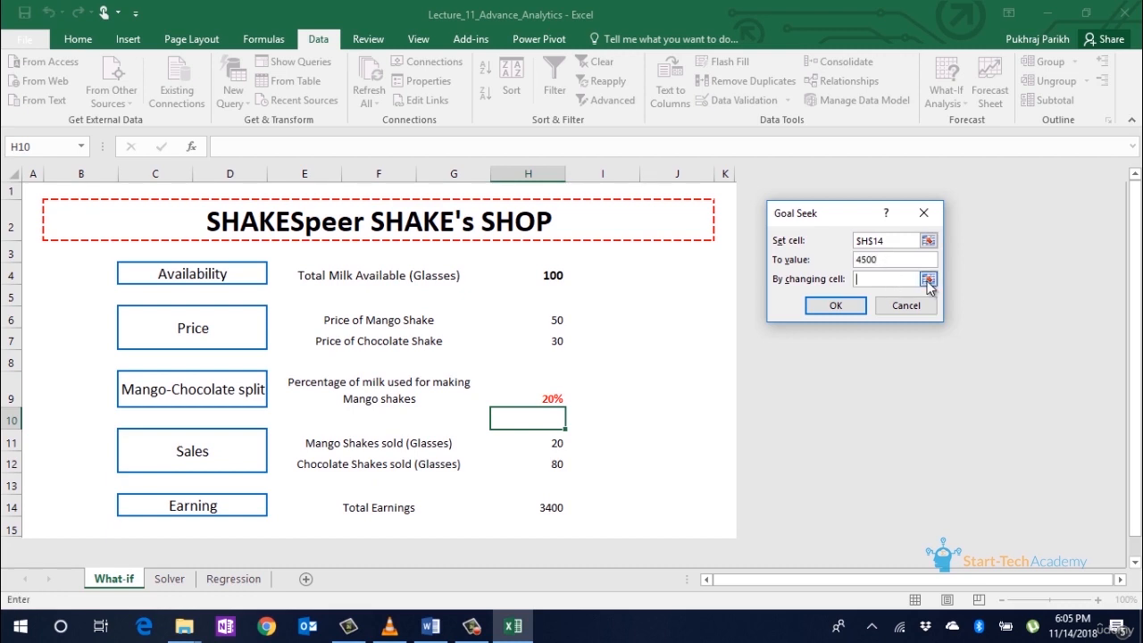
pyautogui.click(928, 279)
pyautogui.click(539, 401)
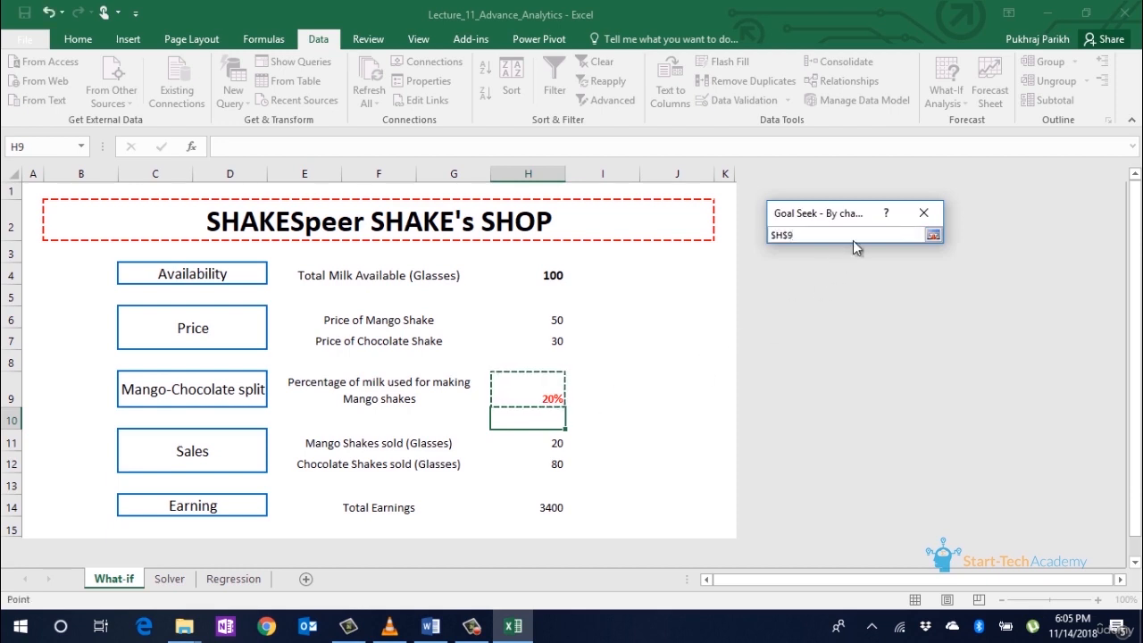
pyautogui.click(932, 234)
pyautogui.click(835, 306)
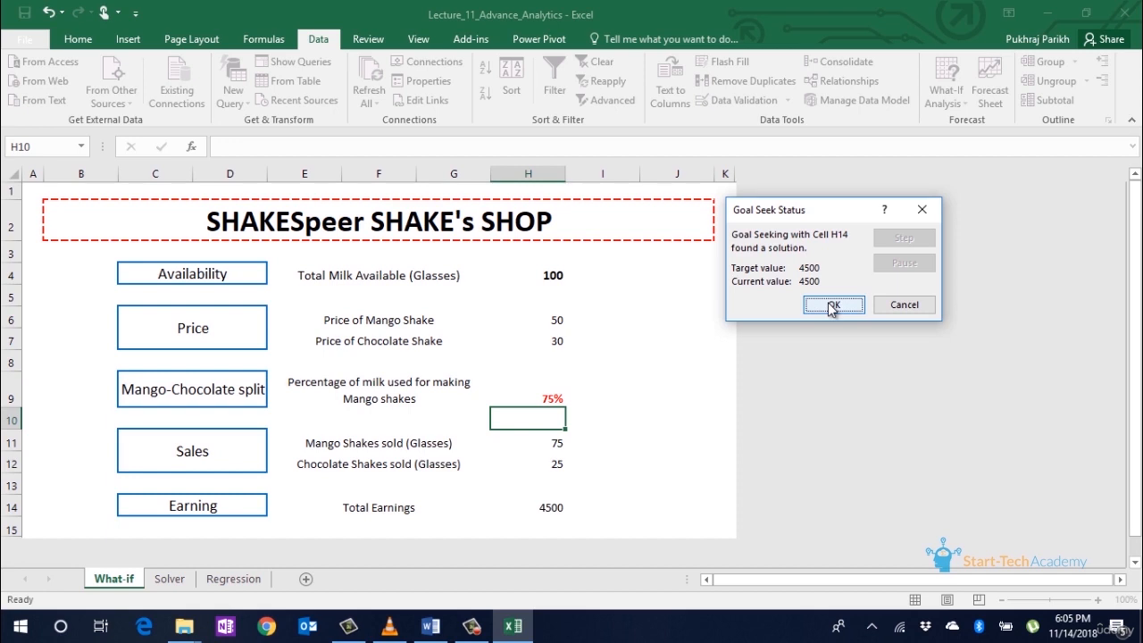
pyautogui.click(831, 307)
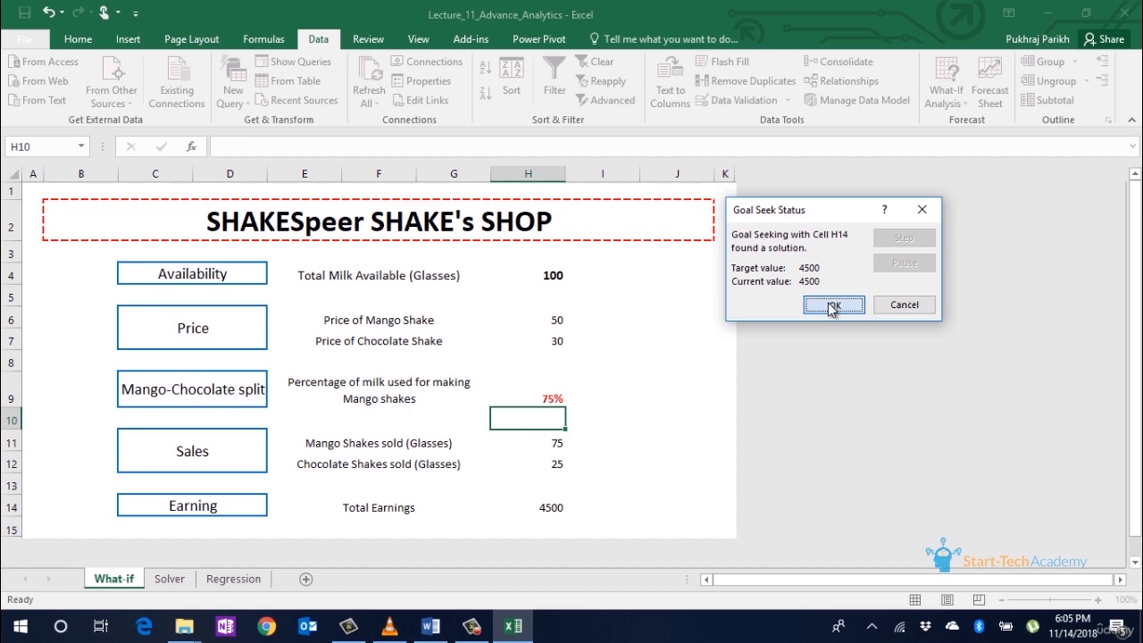
# Add a scenario named "10 percent" in Scenario Manager with the mango milk percentage cell H9 as its changing cell
pyautogui.click(555, 507)
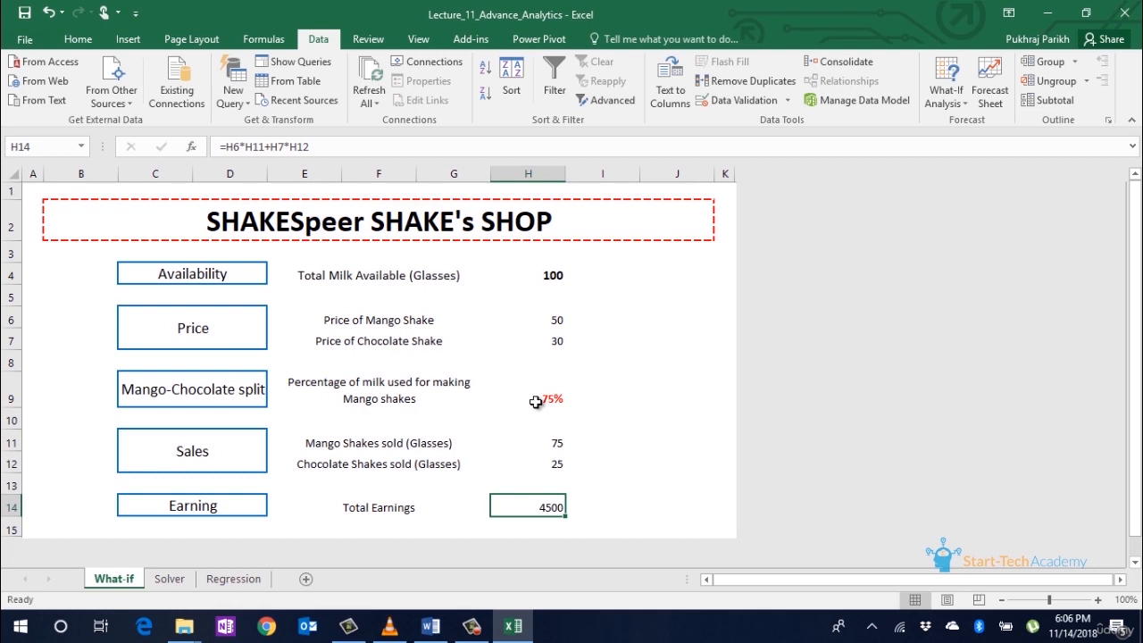
pyautogui.click(953, 105)
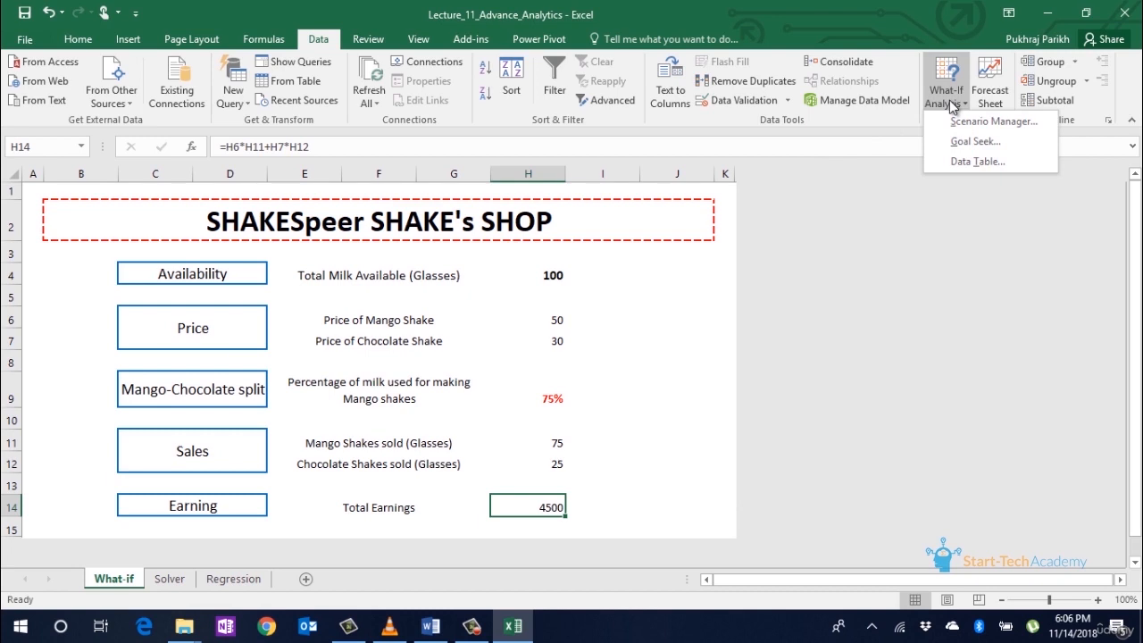
pyautogui.click(964, 122)
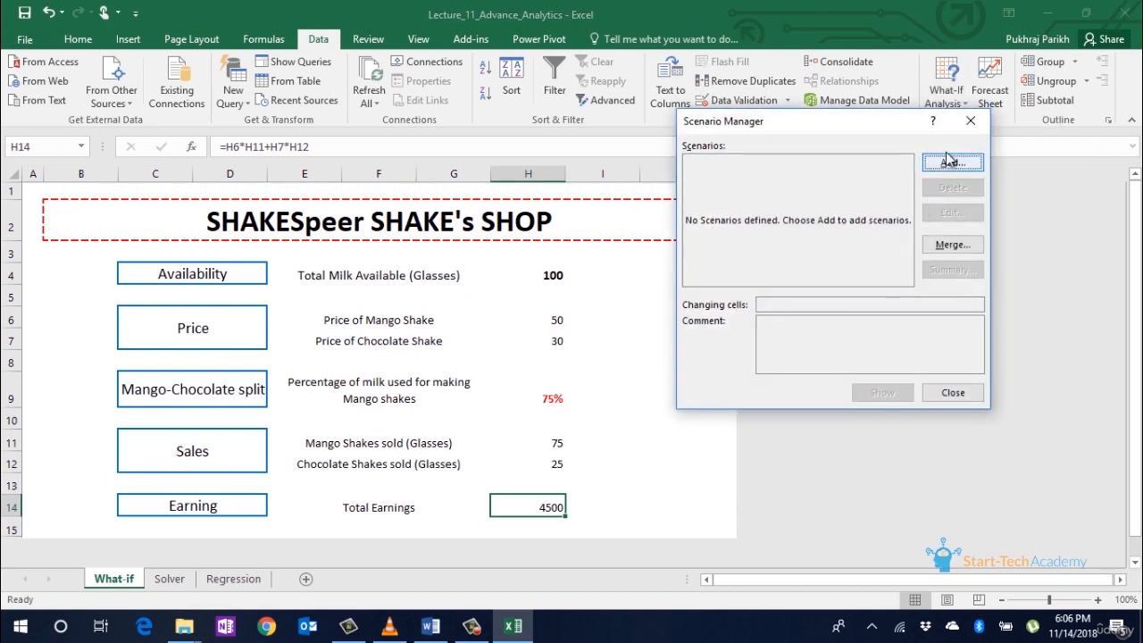
pyautogui.click(951, 161)
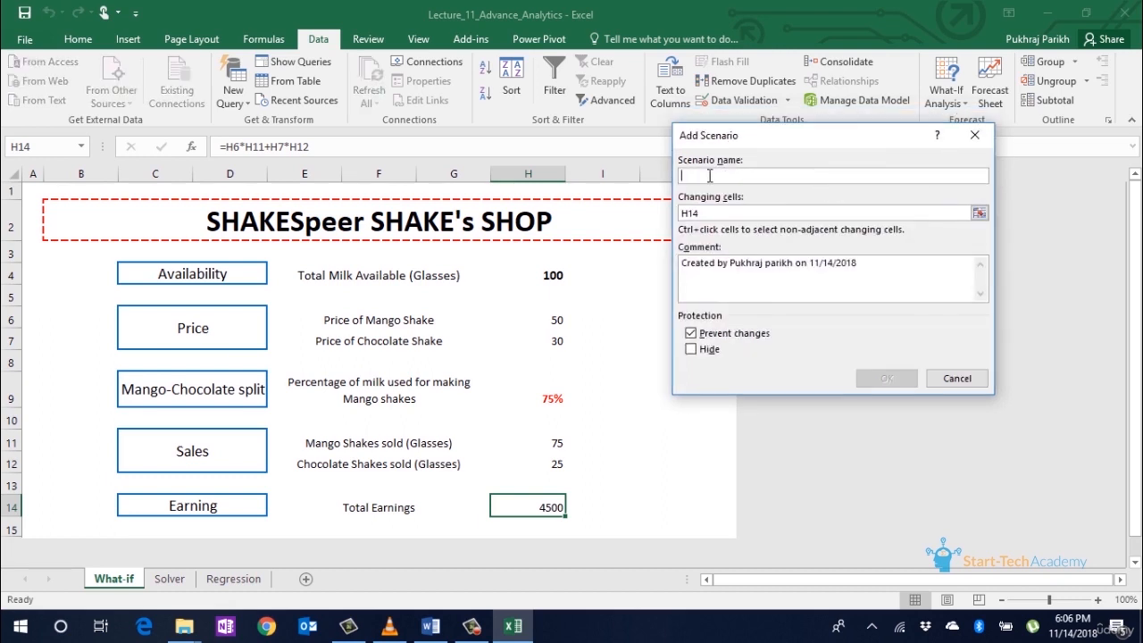
pyautogui.write('10')
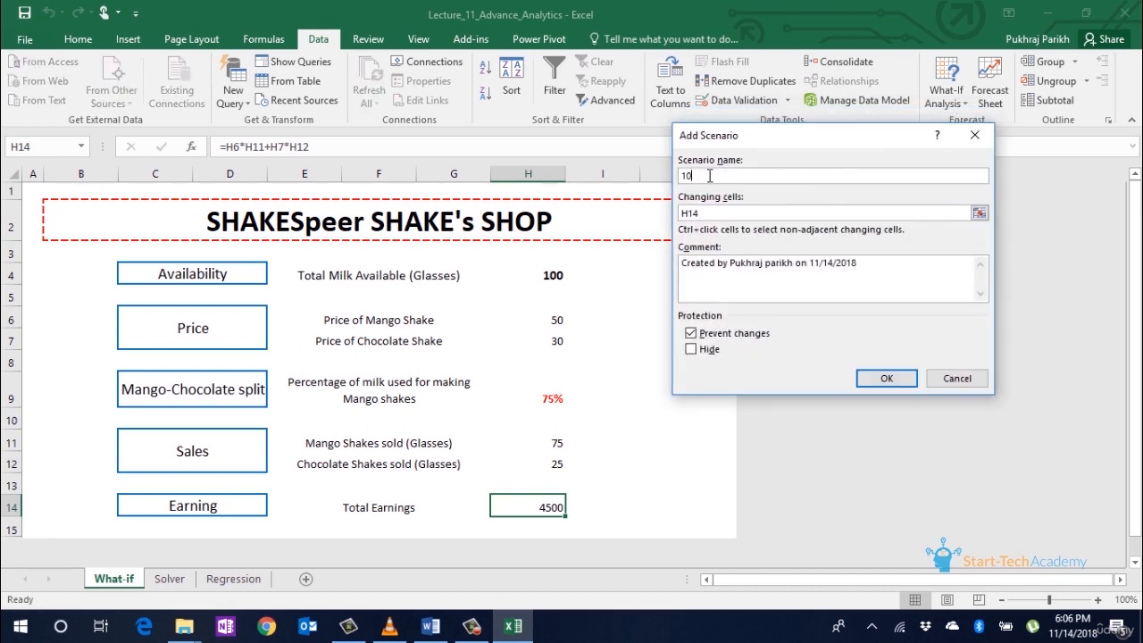
pyautogui.write(' percent')
pyautogui.click(740, 210)
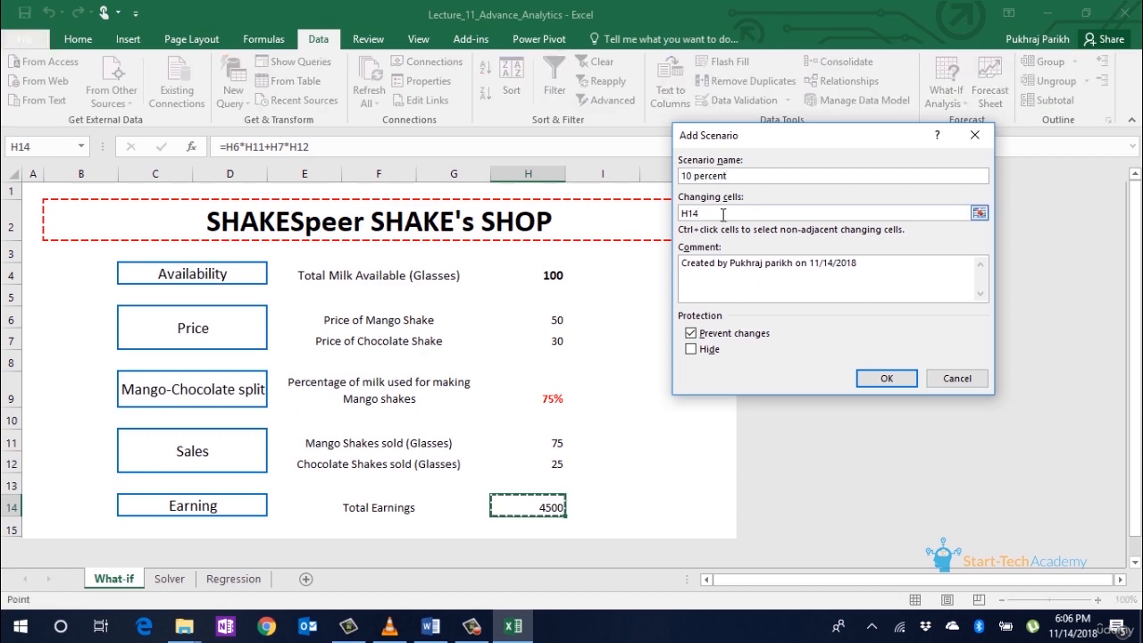
pyautogui.moveTo(725, 215); pyautogui.dragTo(678, 214)
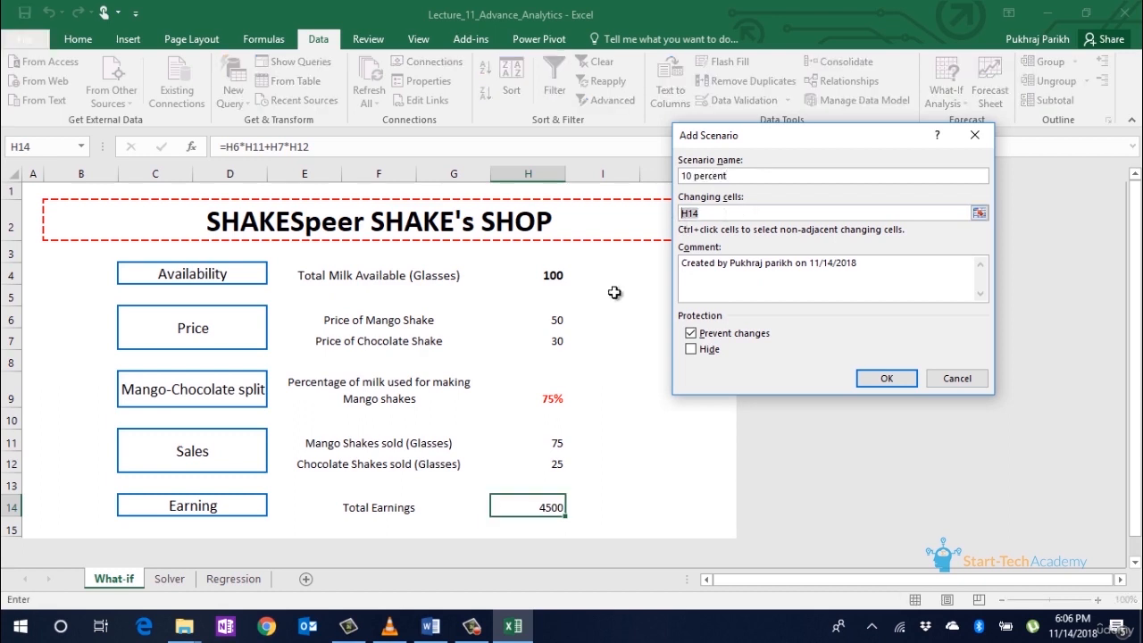
pyautogui.click(552, 396)
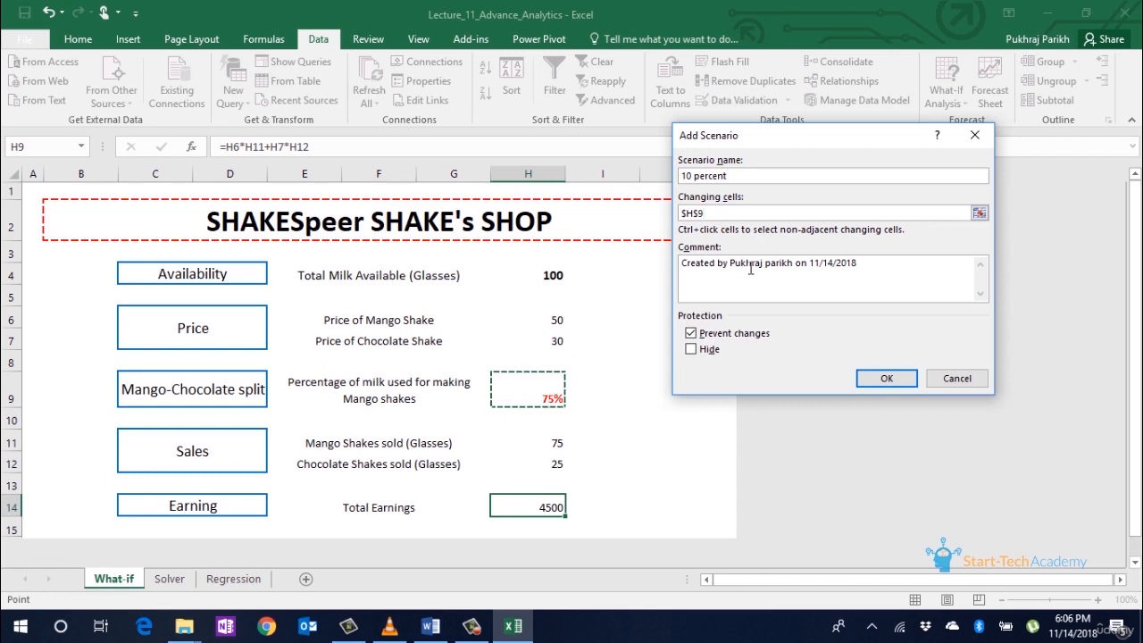
# Set the "10 percent" scenario's value for H9 to 0.1 and save the scenario
pyautogui.click(887, 378)
pyautogui.write('0')
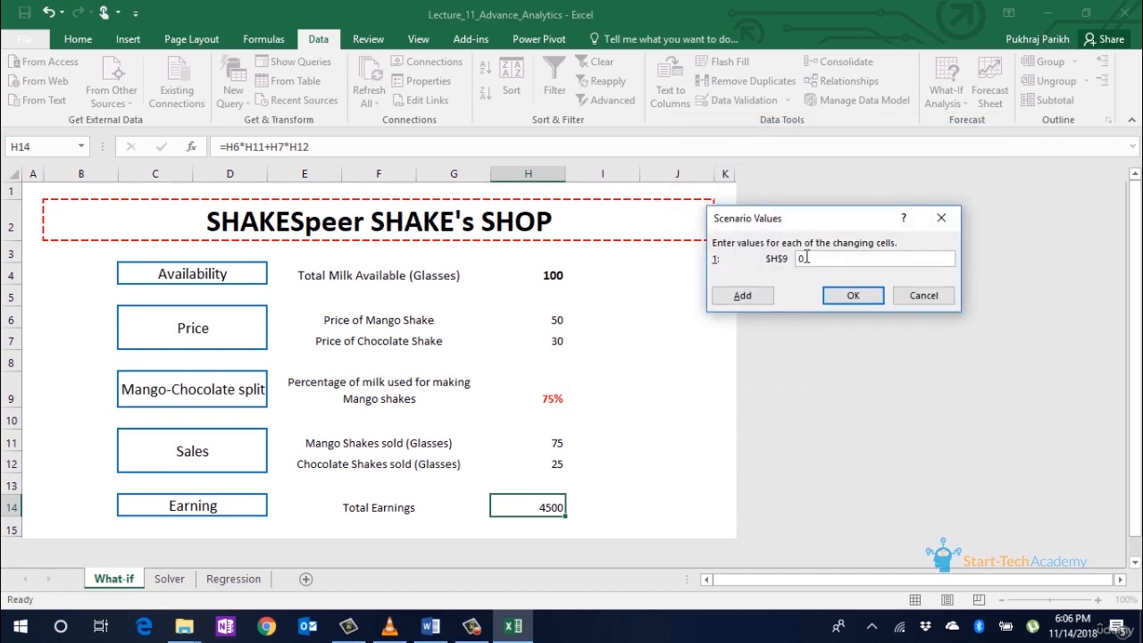
pyautogui.write('.1')
pyautogui.click(854, 297)
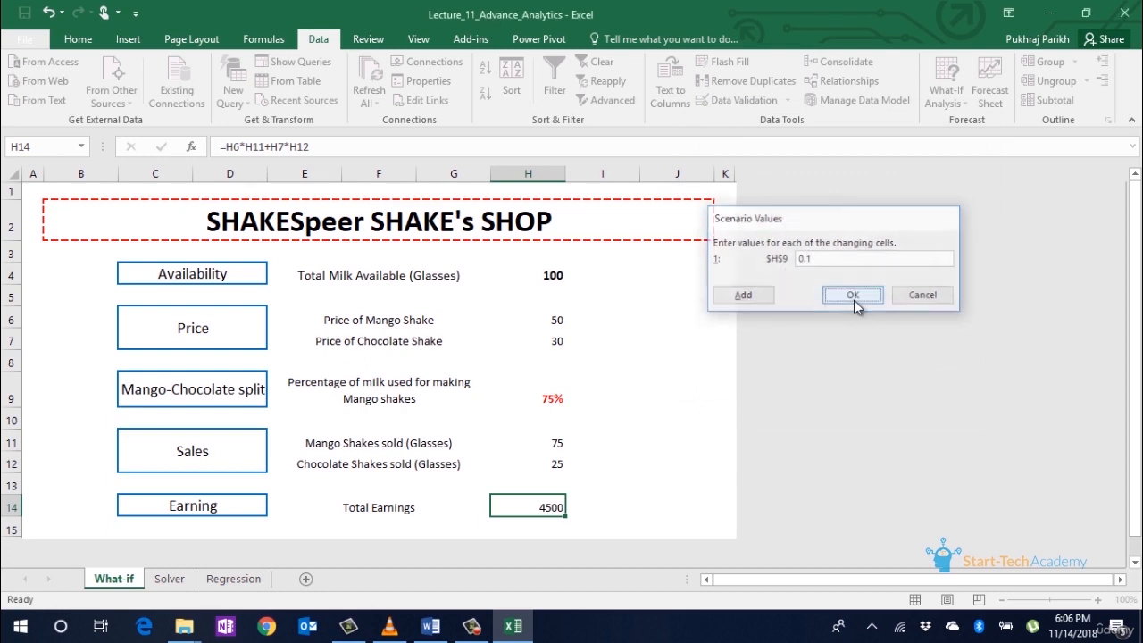
# Add a scenario named "30 percent" that sets the mango milk percentage cell H9 to 0.3
pyautogui.click(904, 164)
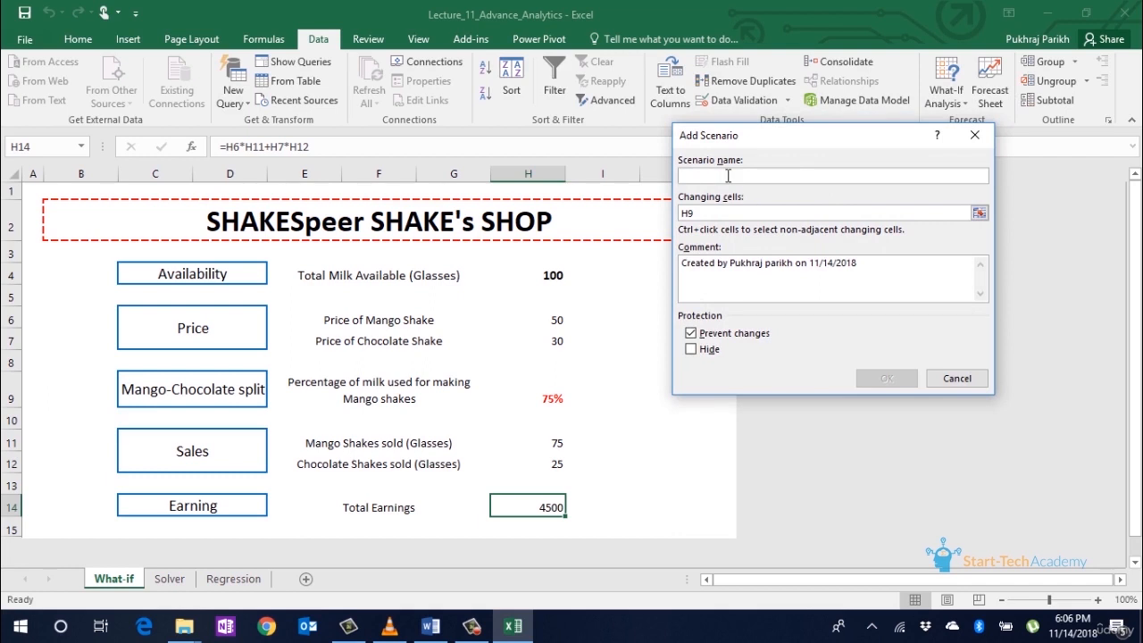
pyautogui.write('30 per')
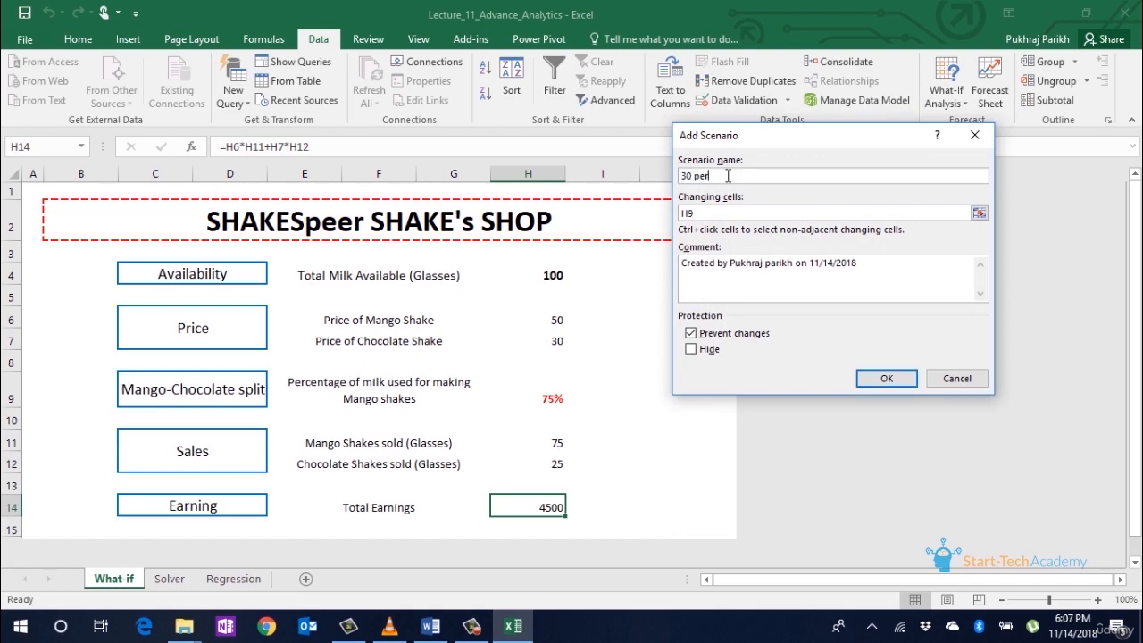
pyautogui.write('cent')
pyautogui.click(880, 378)
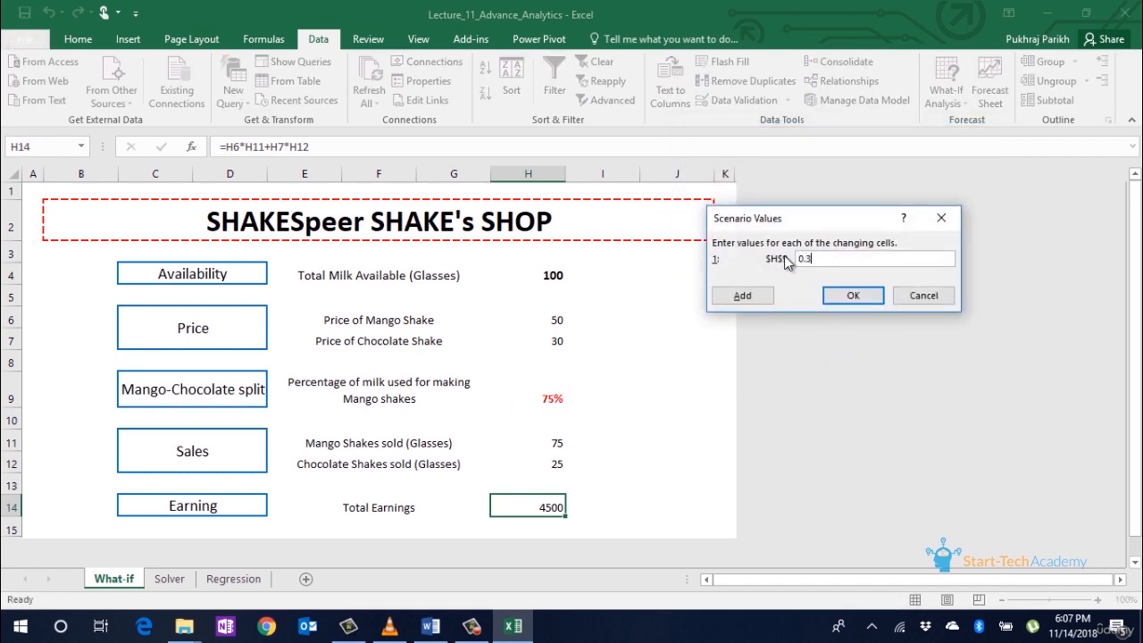
pyautogui.write('0.3')
pyautogui.press('Return')
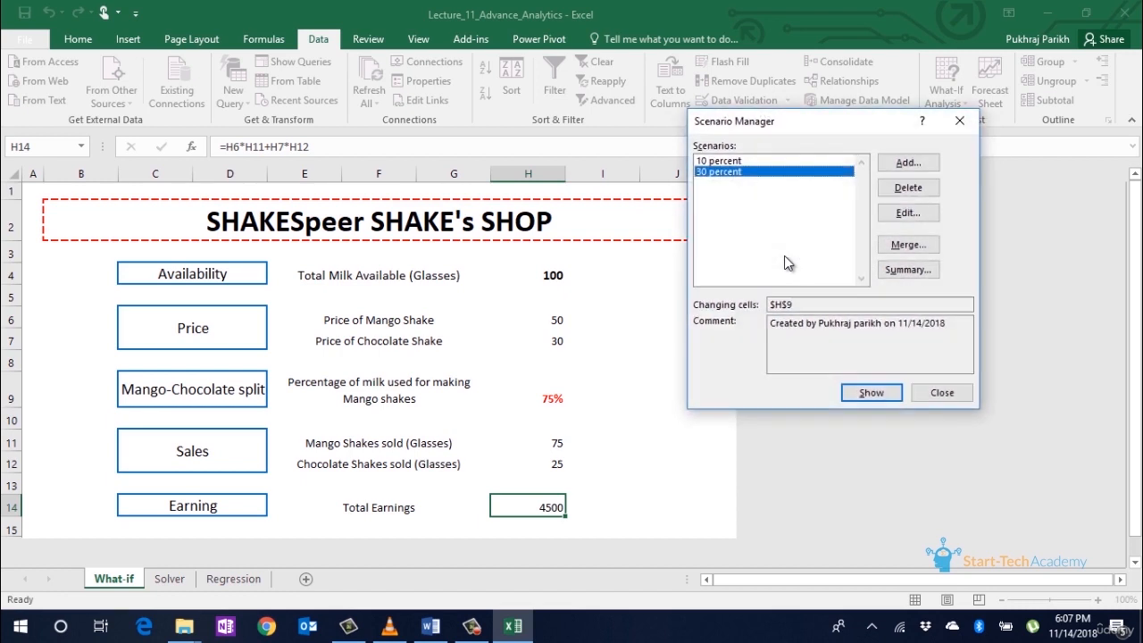
# Add a scenario named "50 percent" that sets the mango milk percentage cell H9 to 0.5, and continue to another new scenario
pyautogui.click(893, 164)
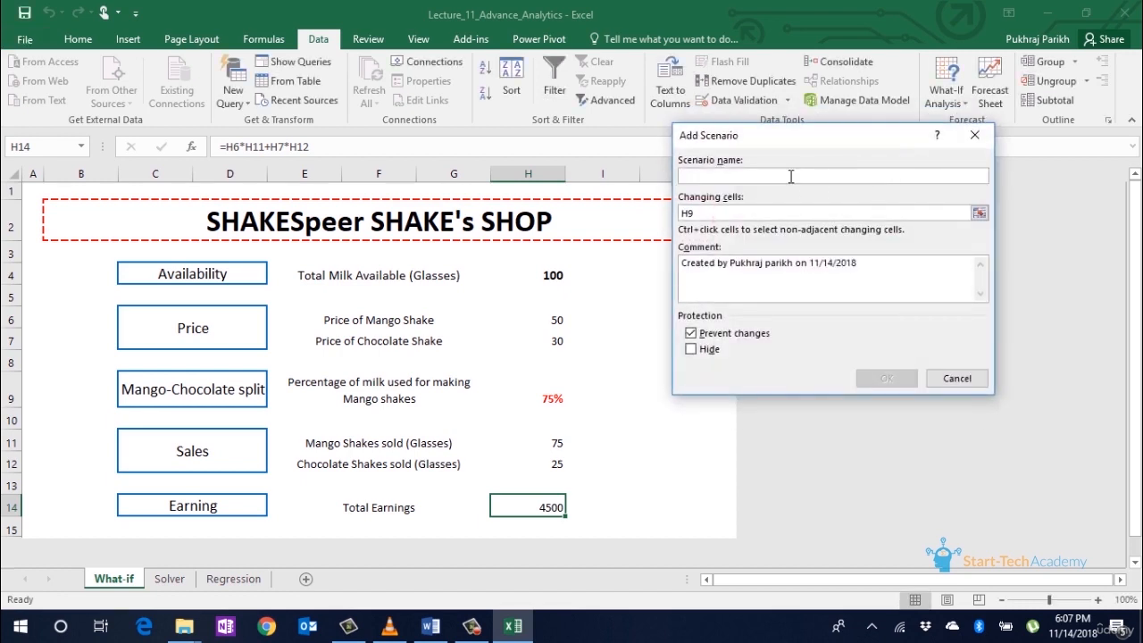
pyautogui.write('50 ')
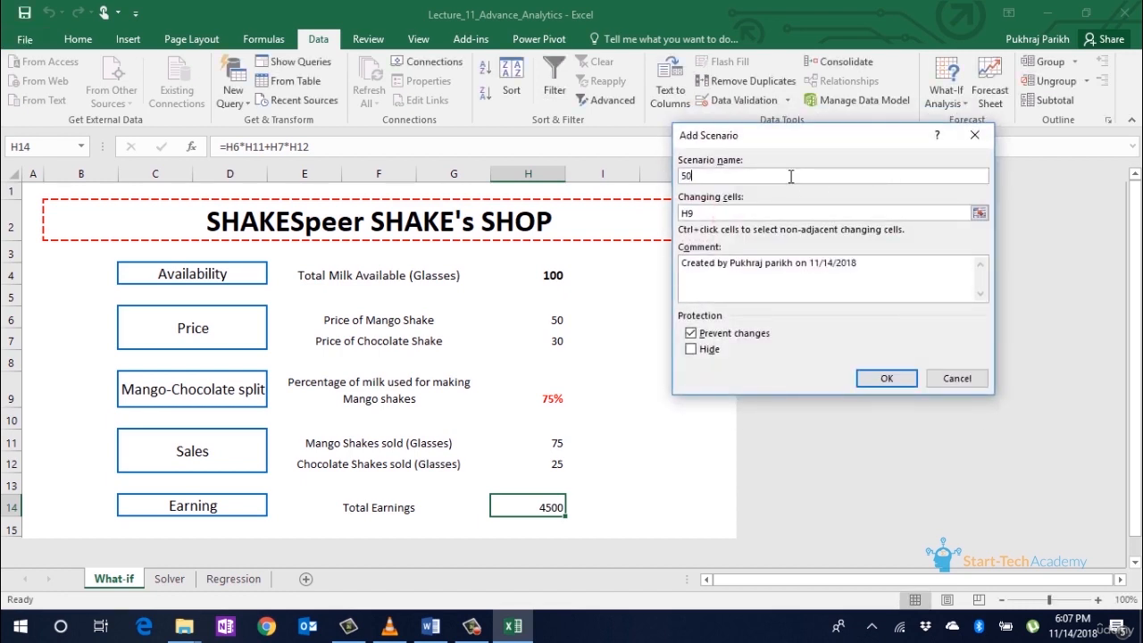
pyautogui.write('percent')
pyautogui.click(886, 378)
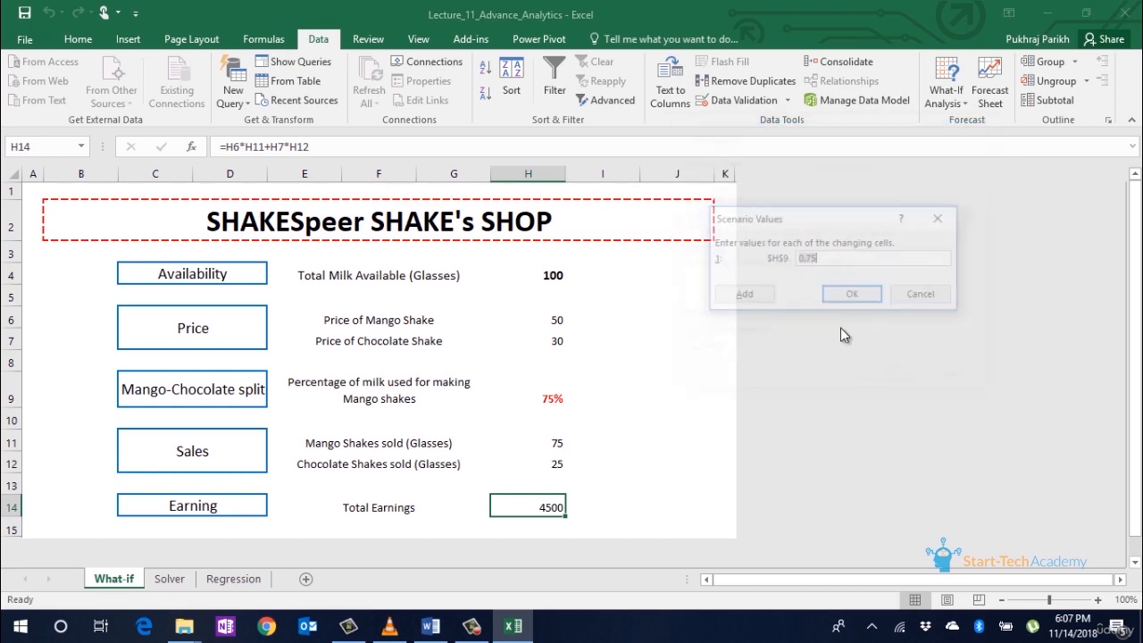
pyautogui.write('0')
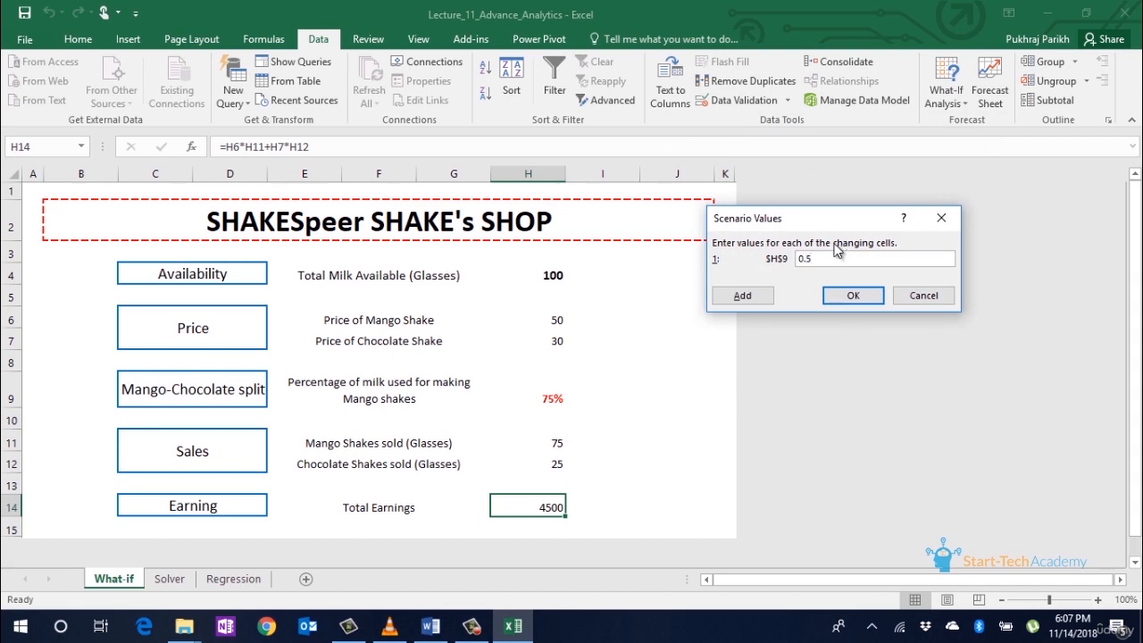
pyautogui.click(742, 296)
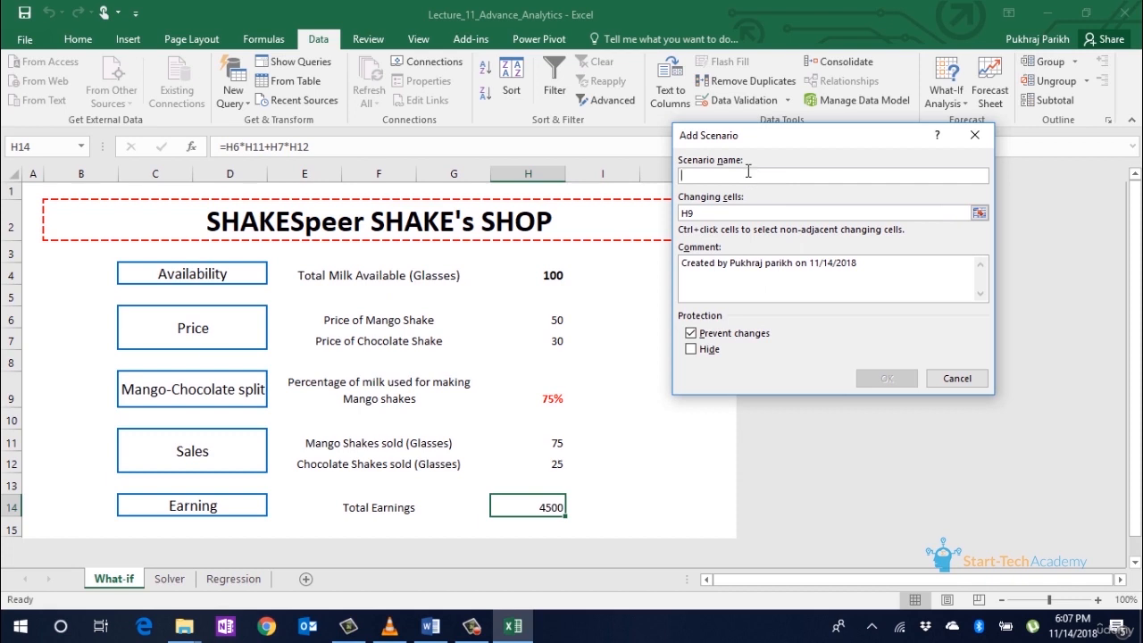
# Name this scenario "70 percent", set its H9 value to 0.7, and continue to another new scenario
pyautogui.write('70 percent')
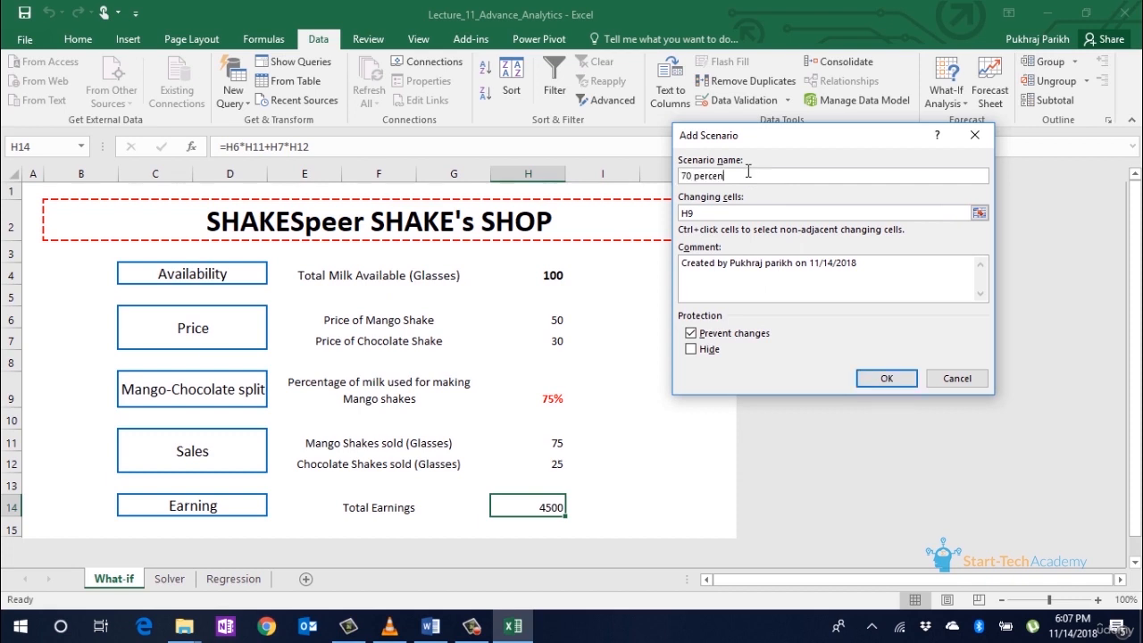
pyautogui.click(871, 377)
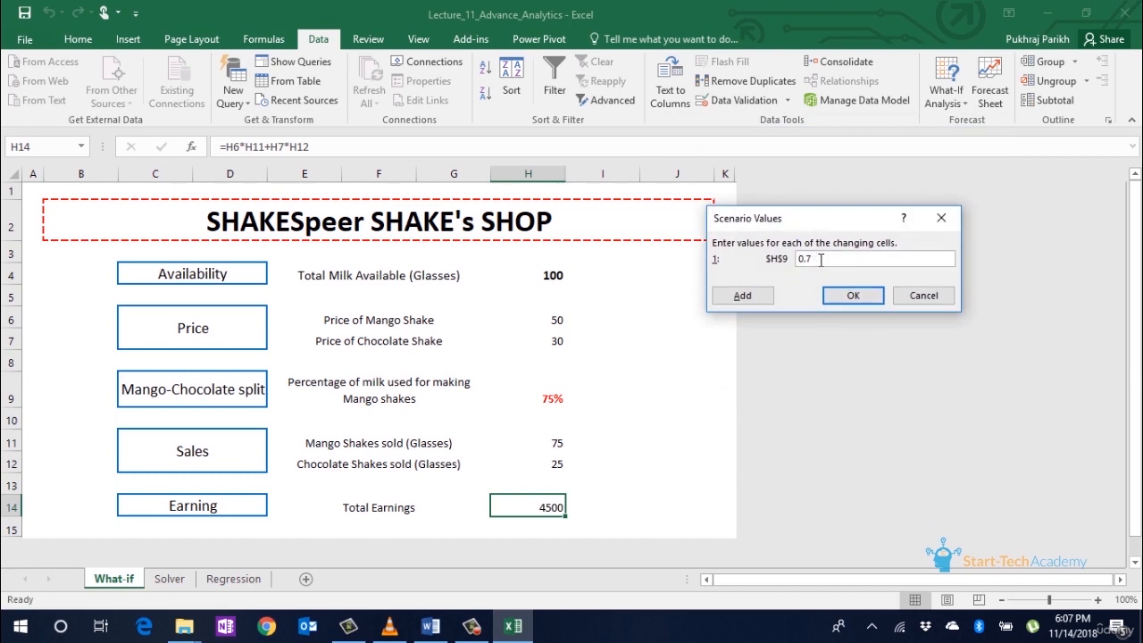
pyautogui.click(743, 295)
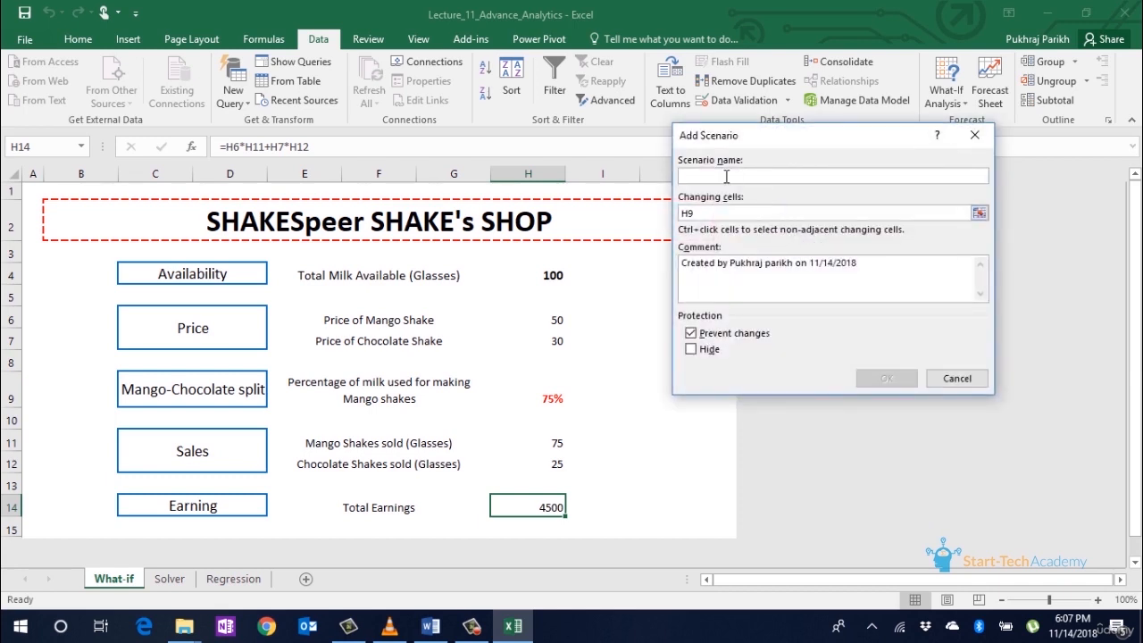
# Name this scenario "90 percent", set its H9 value to 0.9, and save it to the scenario list
pyautogui.write('90 percent')
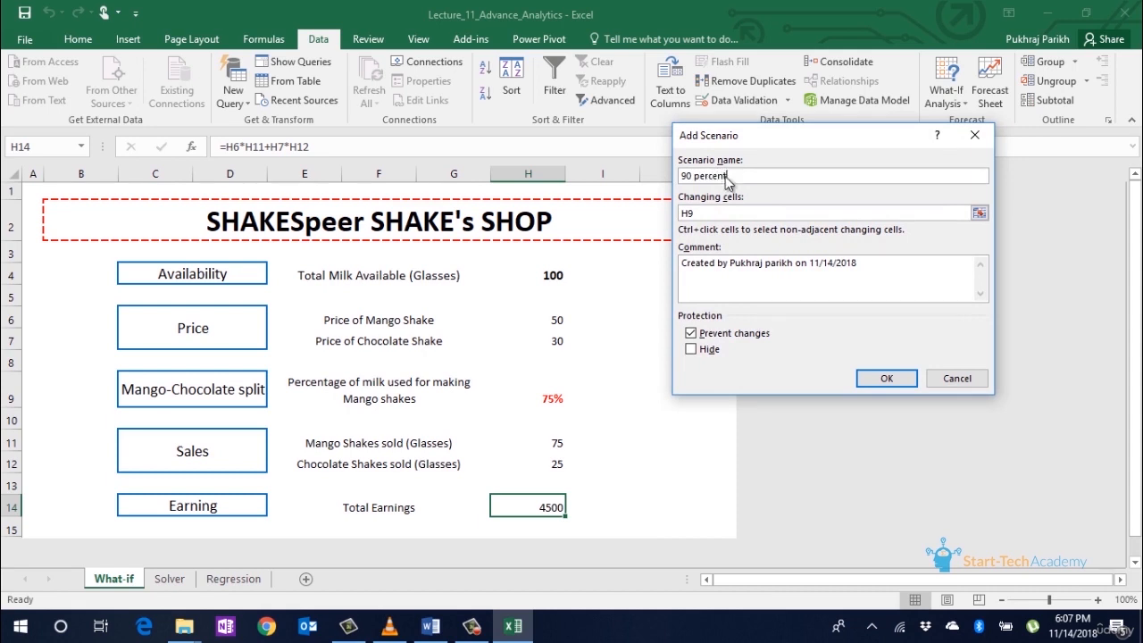
pyautogui.click(887, 378)
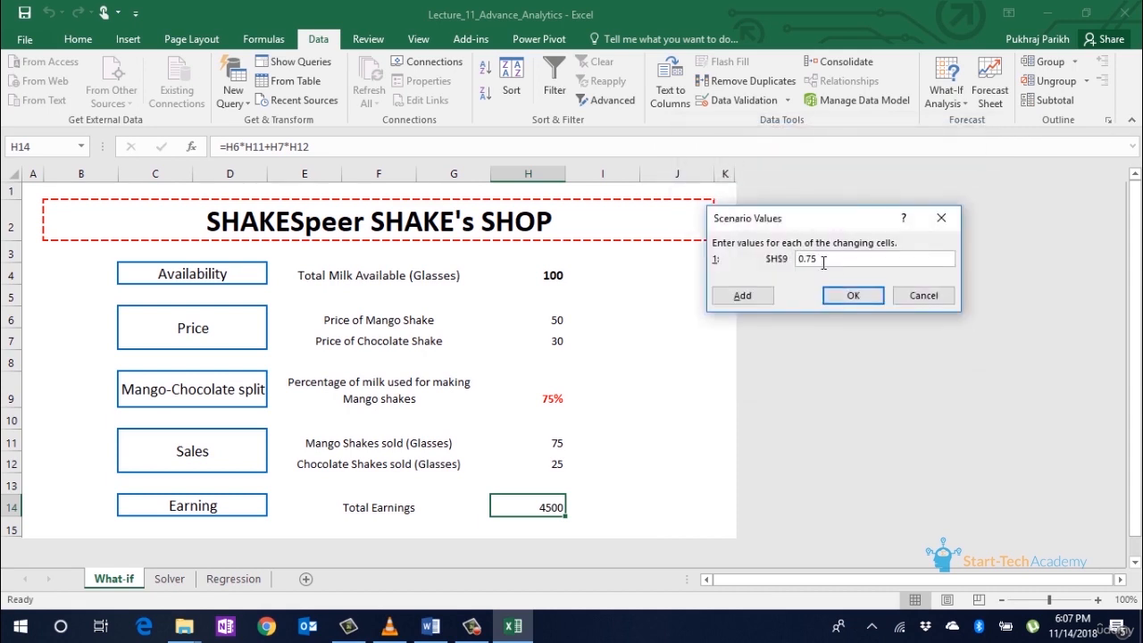
pyautogui.write('0')
pyautogui.click(846, 296)
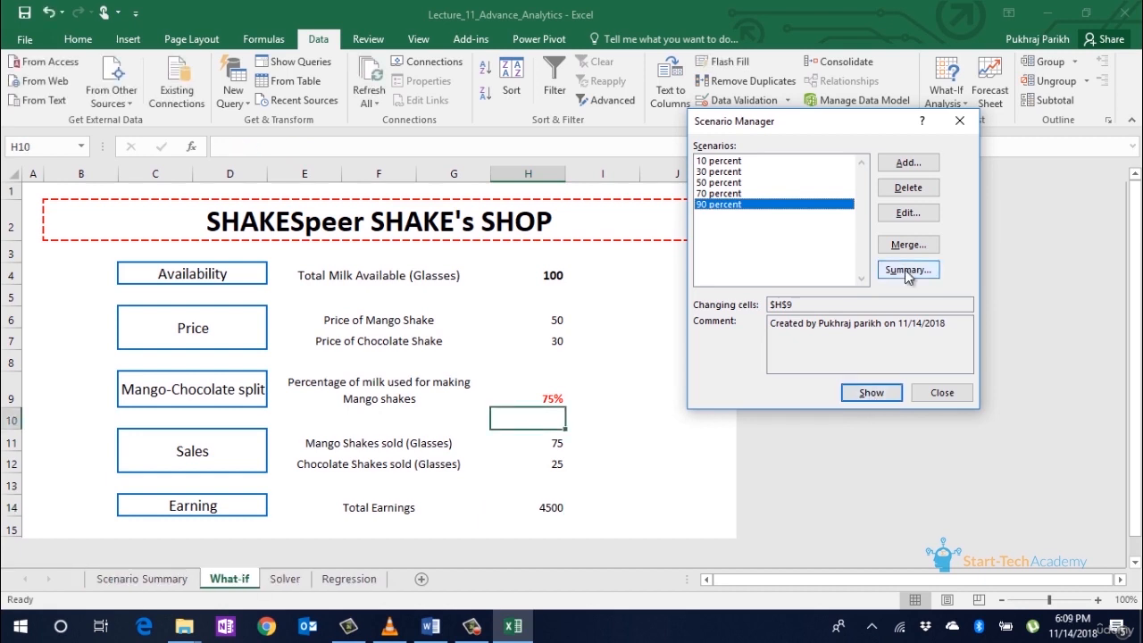
# Generate a scenario summary report with the total earnings cell H14 as the result cell
pyautogui.click(904, 270)
pyautogui.click(554, 507)
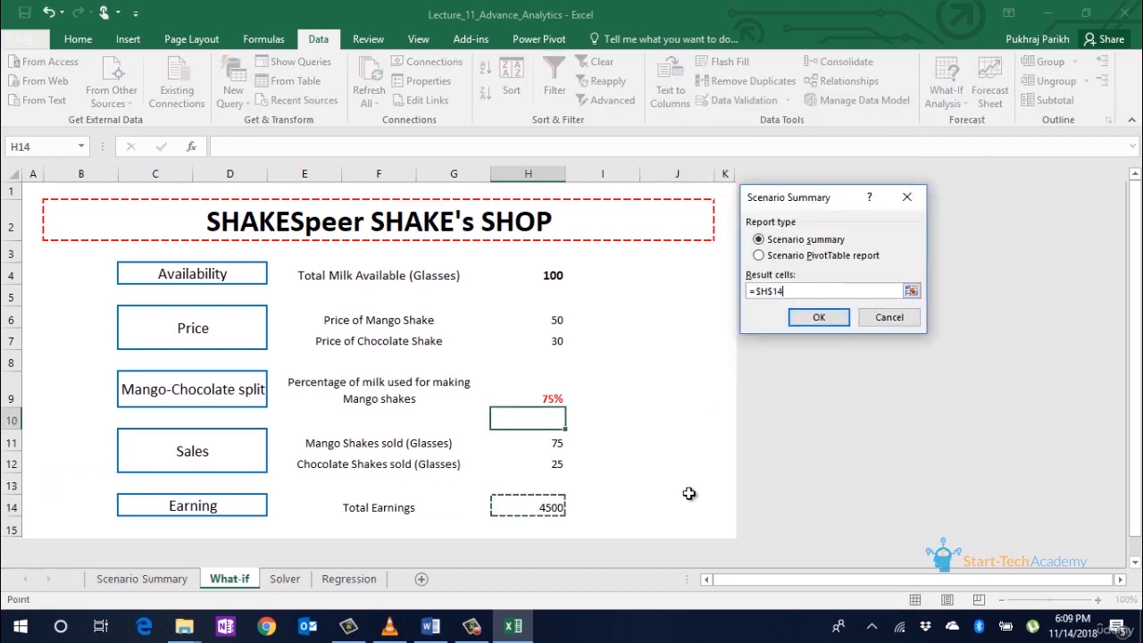
pyautogui.click(815, 319)
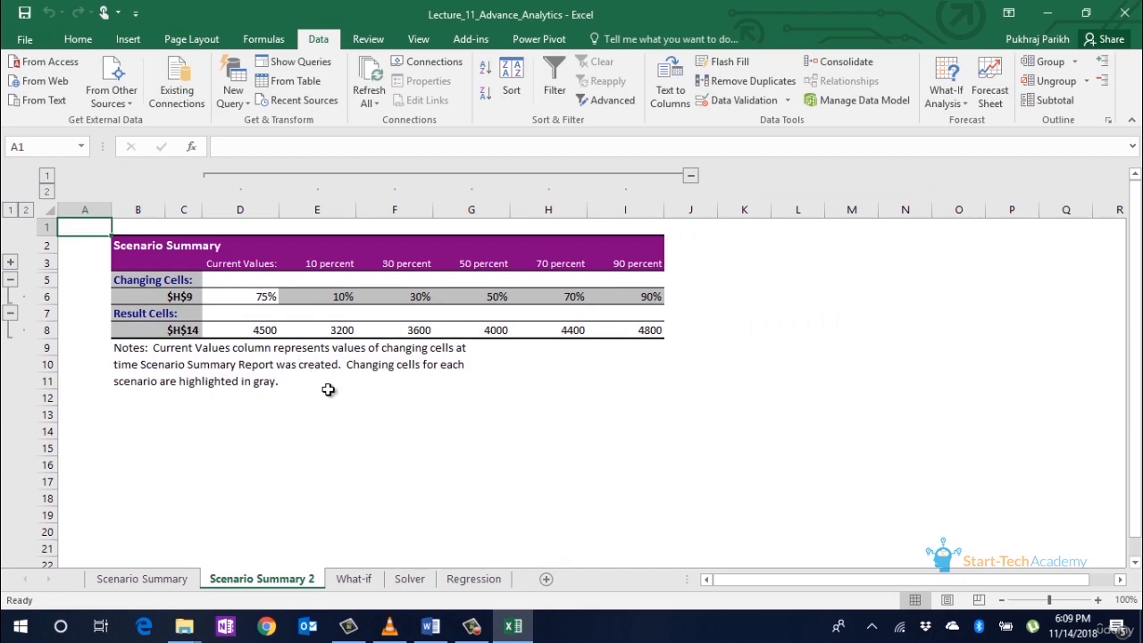
# Examine the H14 result of each scenario in the summary report, from 10 percent through 90 percent
pyautogui.click(345, 332)
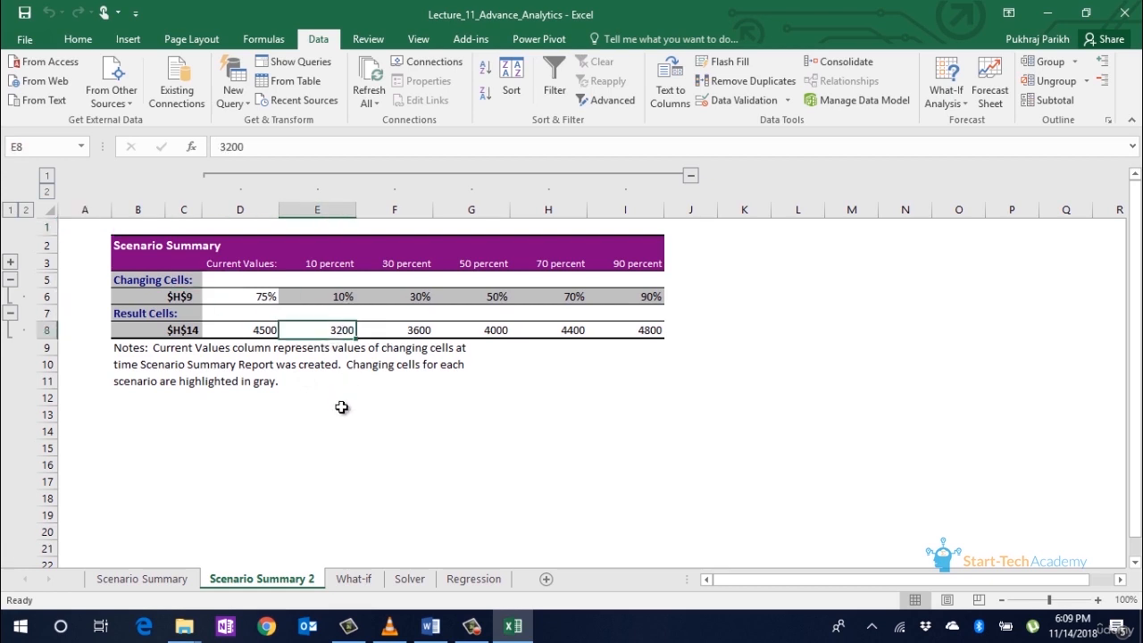
pyautogui.press('Right')
pyautogui.press('Right')
pyautogui.press('Left')
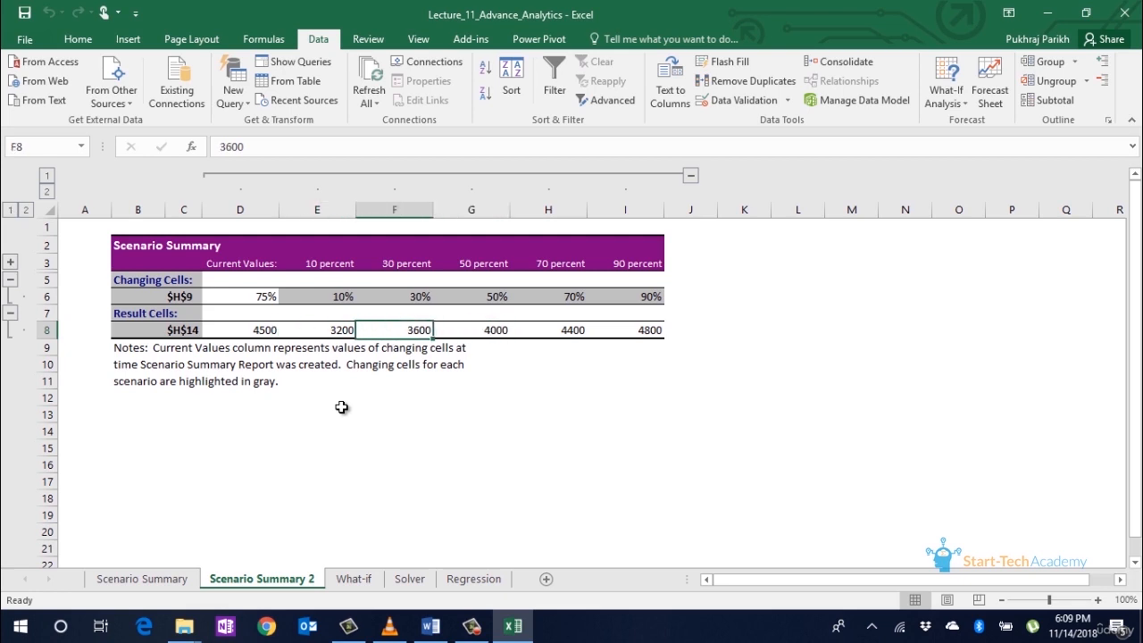
pyautogui.press('Right')
pyautogui.press('Right')
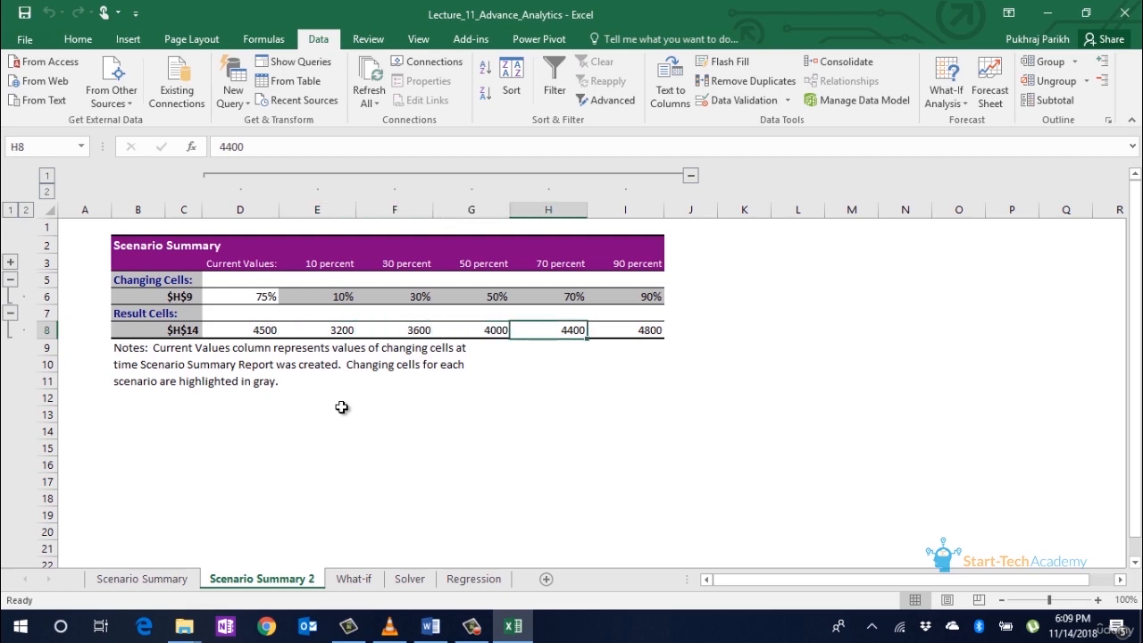
pyautogui.press('Right')
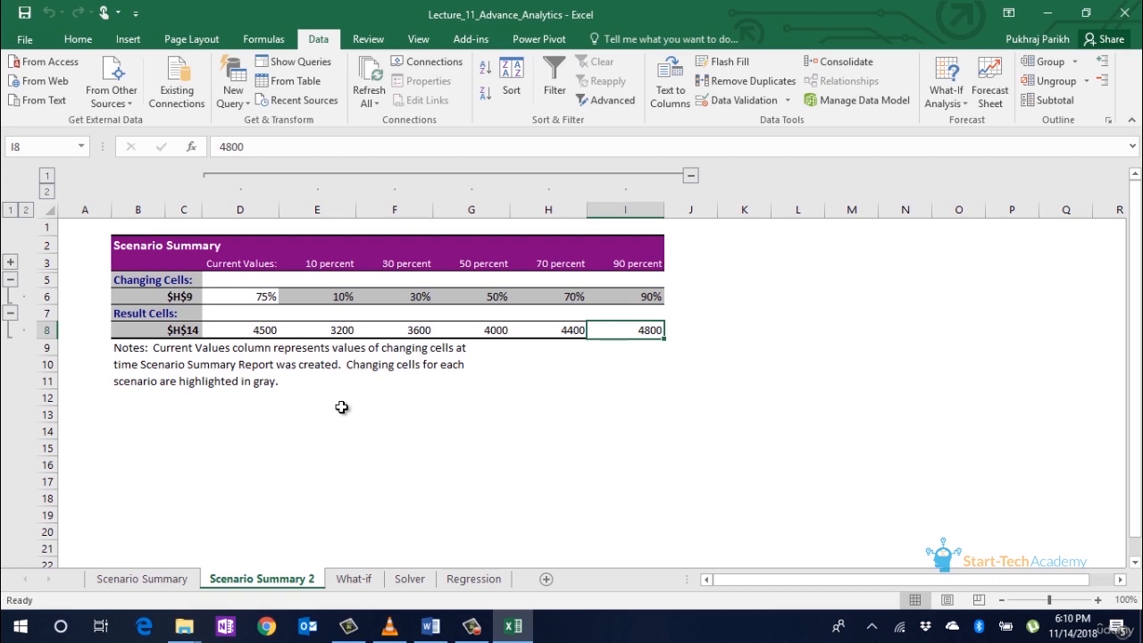
# Open the Solver sheet and examine the three products, their profit margins and their costs
pyautogui.click(409, 578)
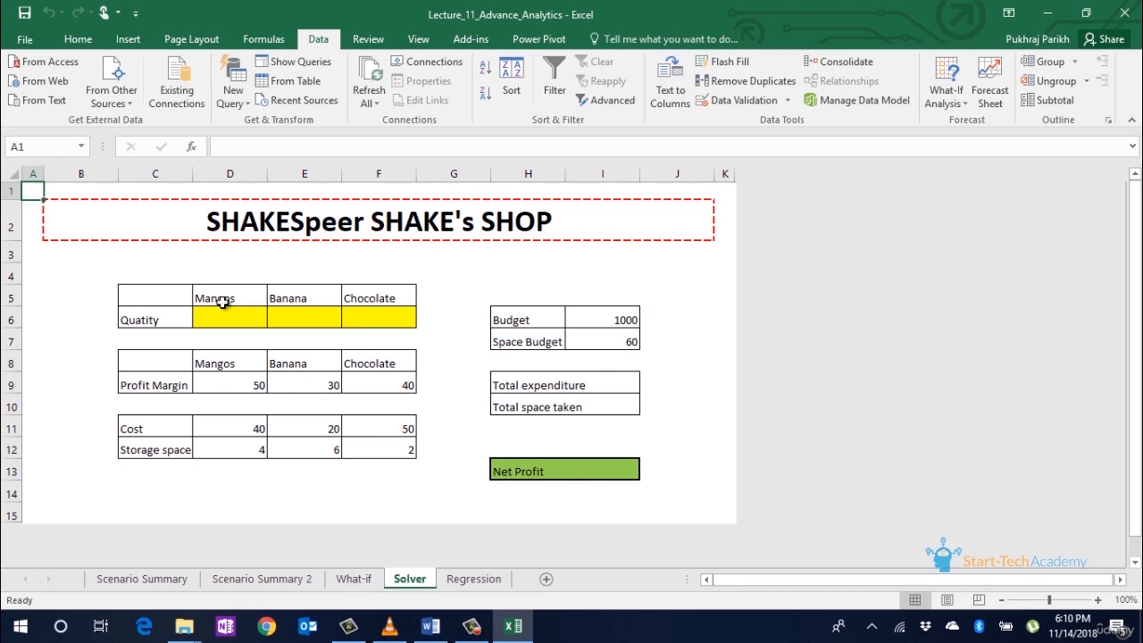
pyautogui.moveTo(222, 303); pyautogui.dragTo(382, 296)
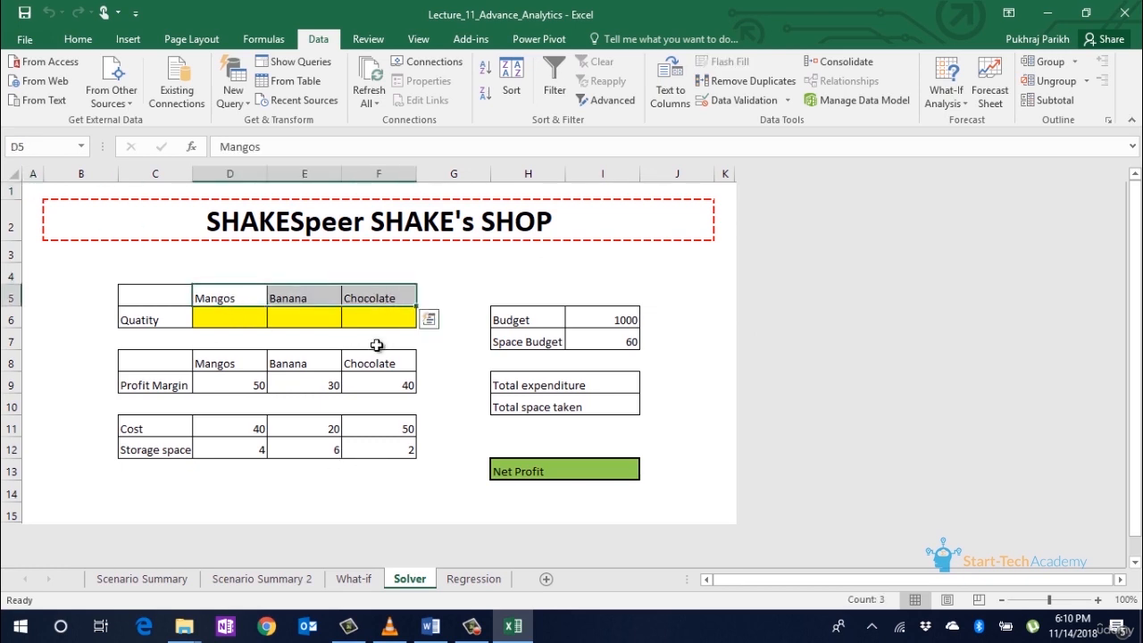
pyautogui.click(539, 323)
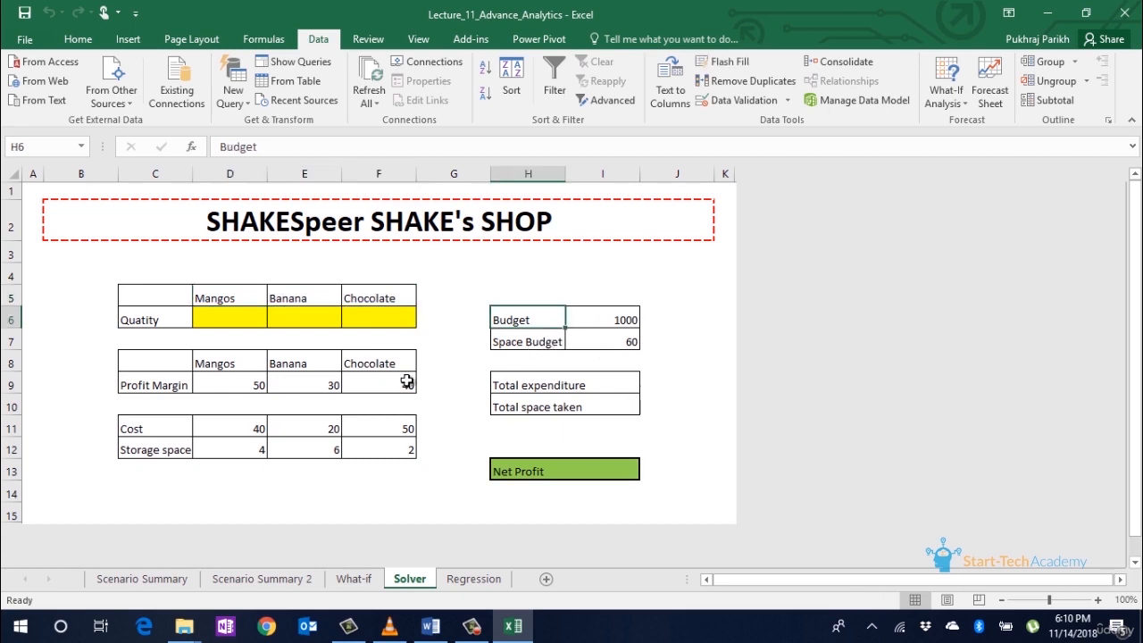
pyautogui.moveTo(259, 384); pyautogui.dragTo(362, 383)
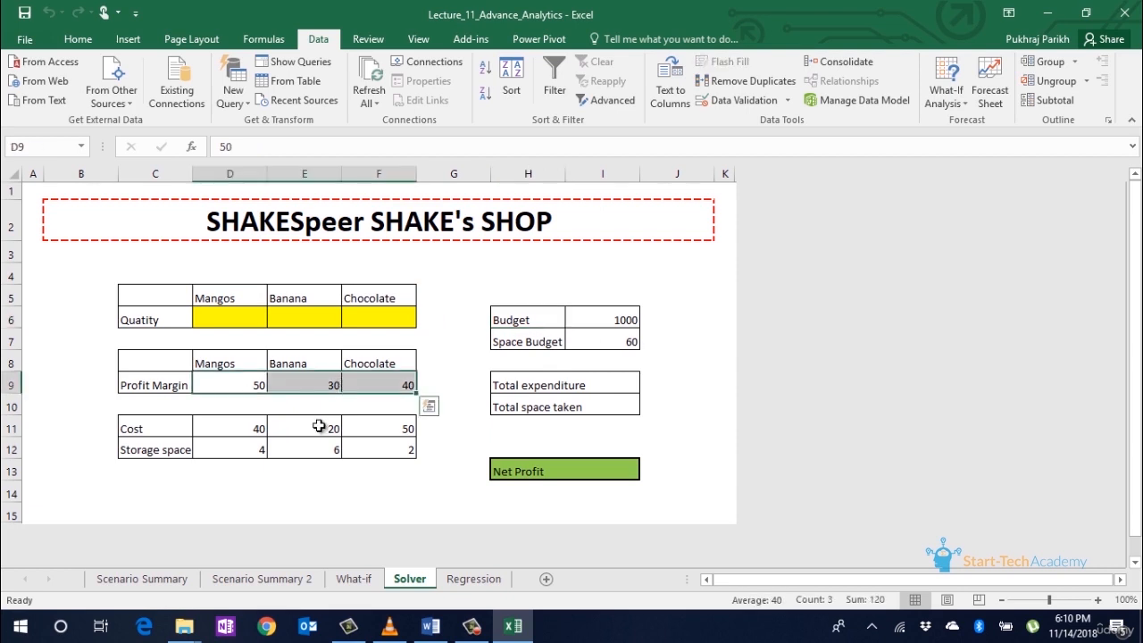
pyautogui.click(329, 473)
pyautogui.click(255, 433)
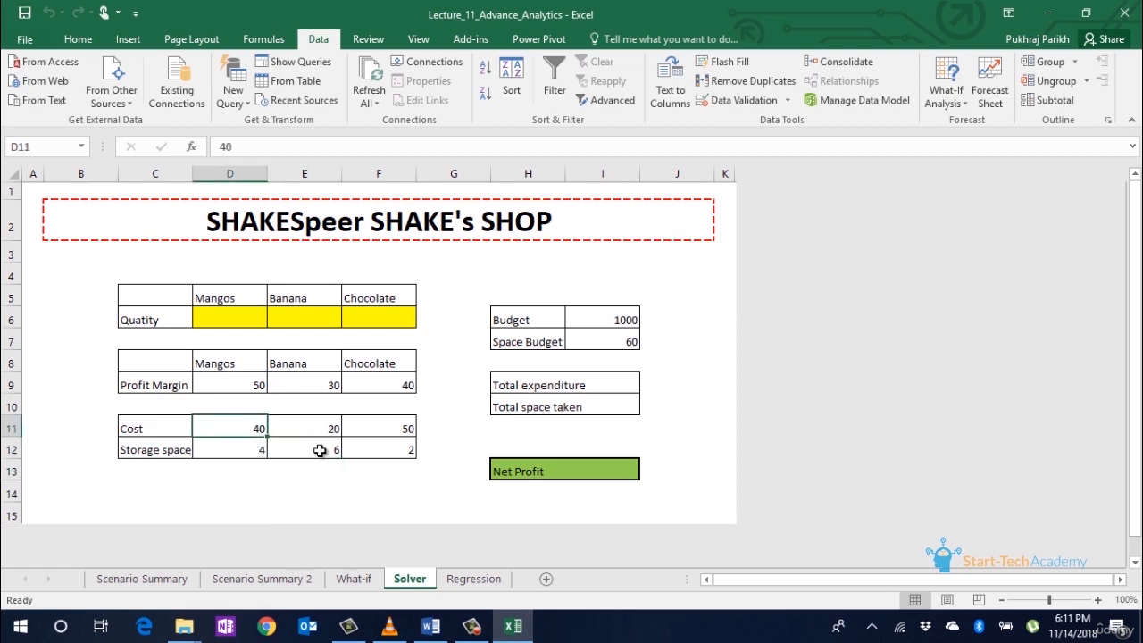
pyautogui.click(338, 430)
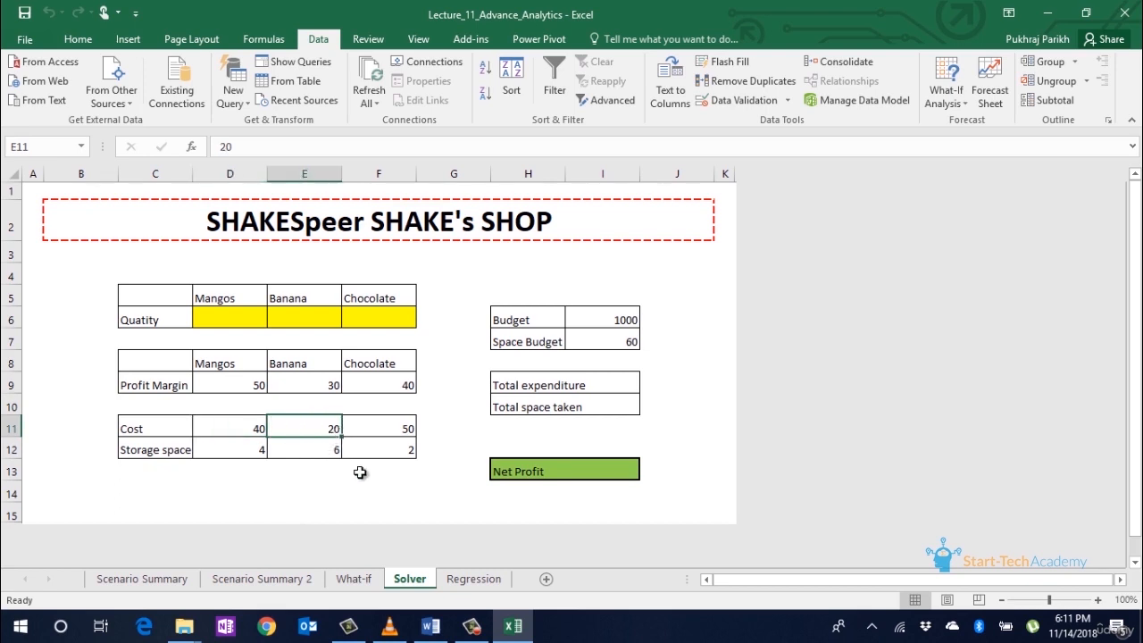
pyautogui.press('Right')
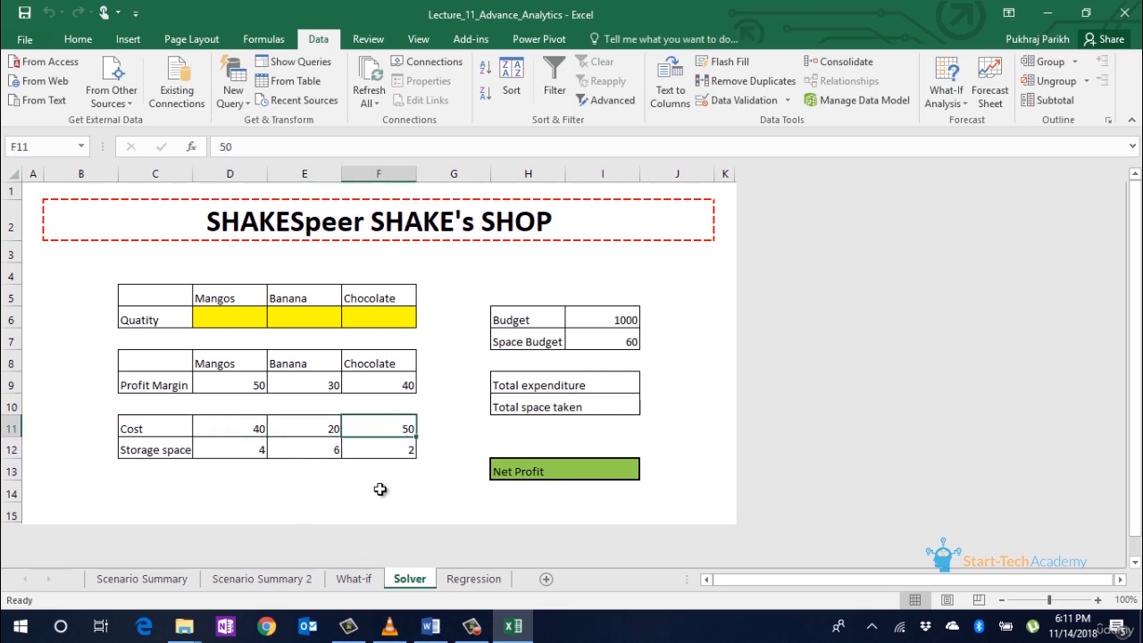
# Examine each product's storage space, the budget, and the total expenditure and total space taken cells
pyautogui.click(269, 457)
pyautogui.click(256, 458)
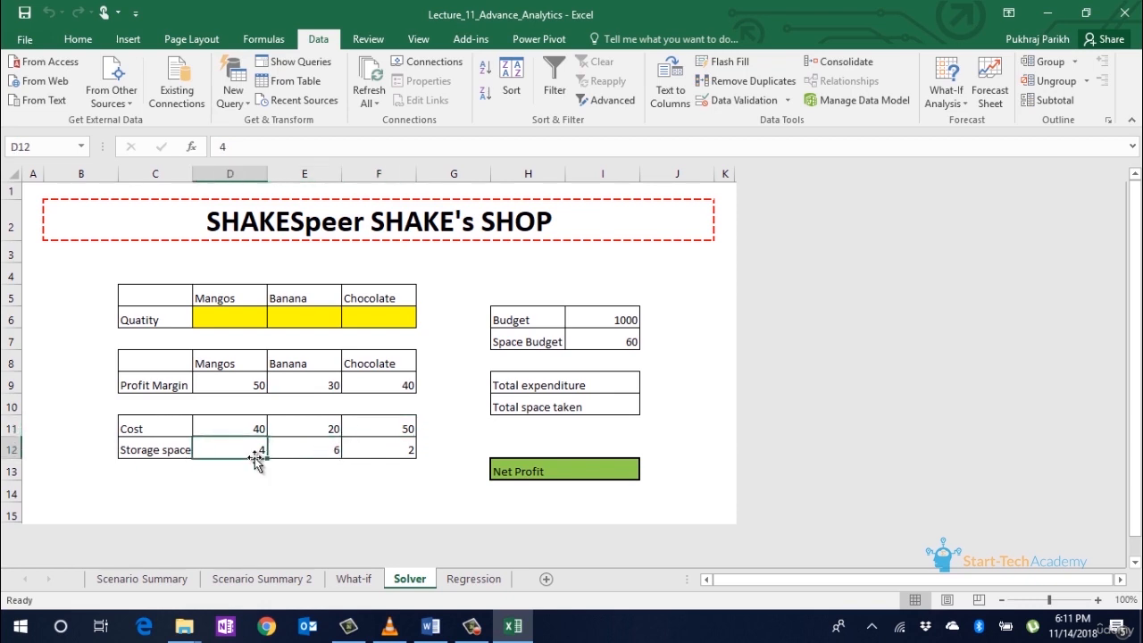
pyautogui.click(306, 458)
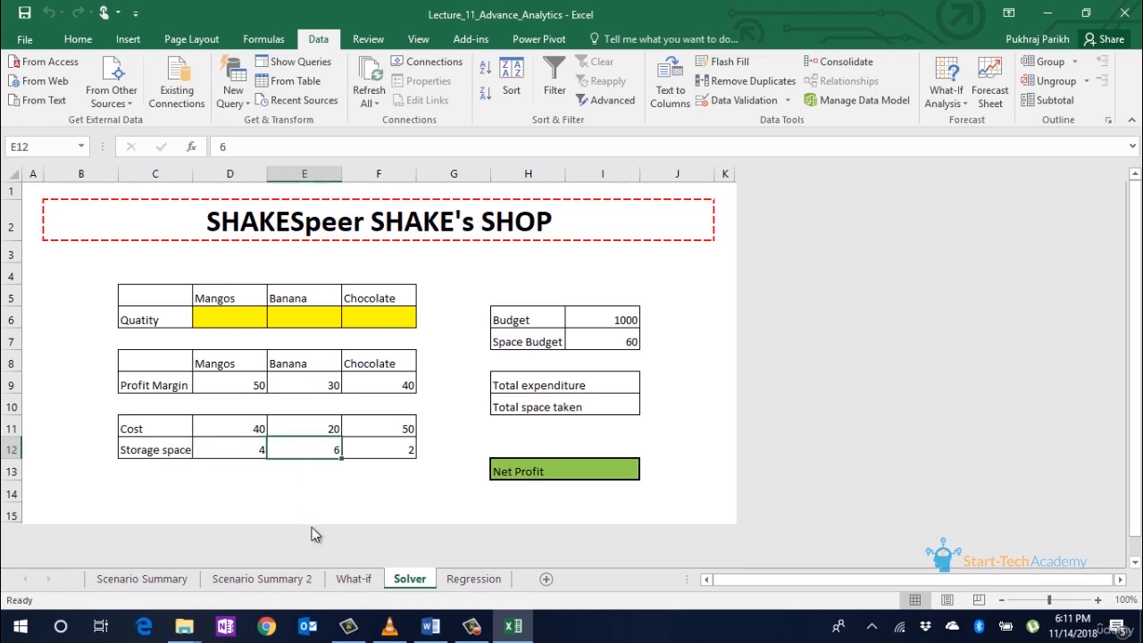
pyautogui.click(386, 458)
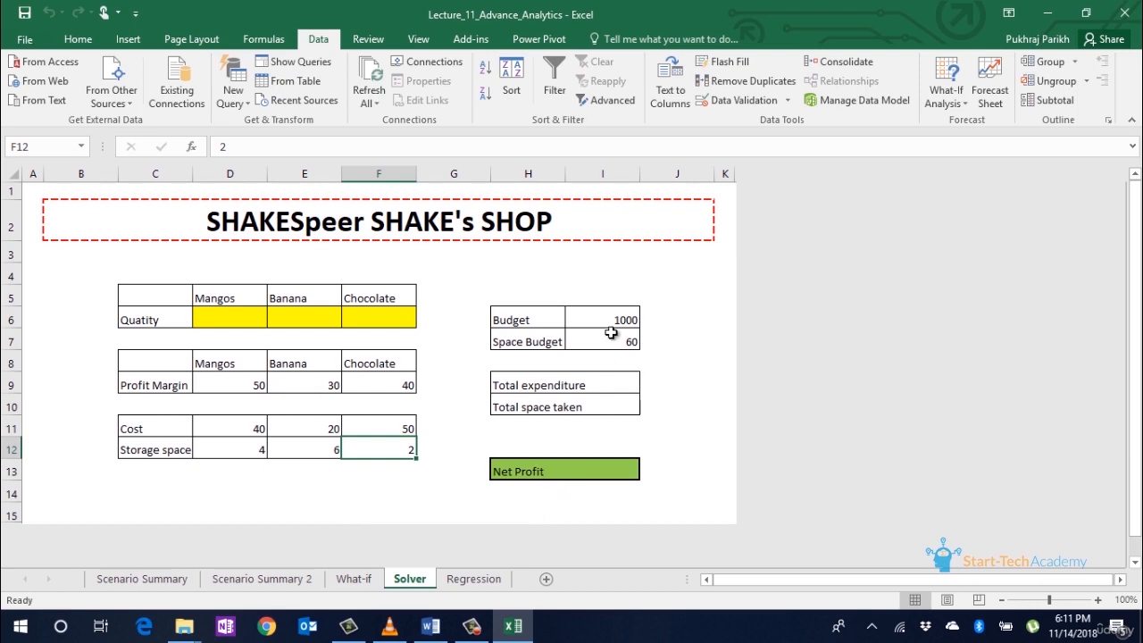
pyautogui.click(603, 385)
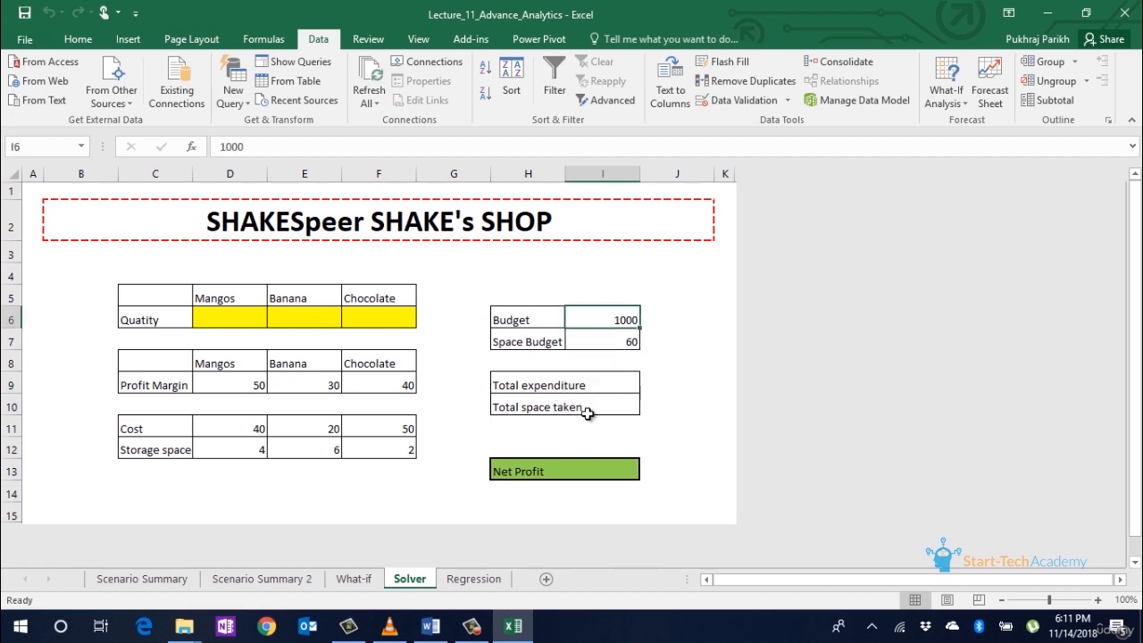
pyautogui.click(538, 416)
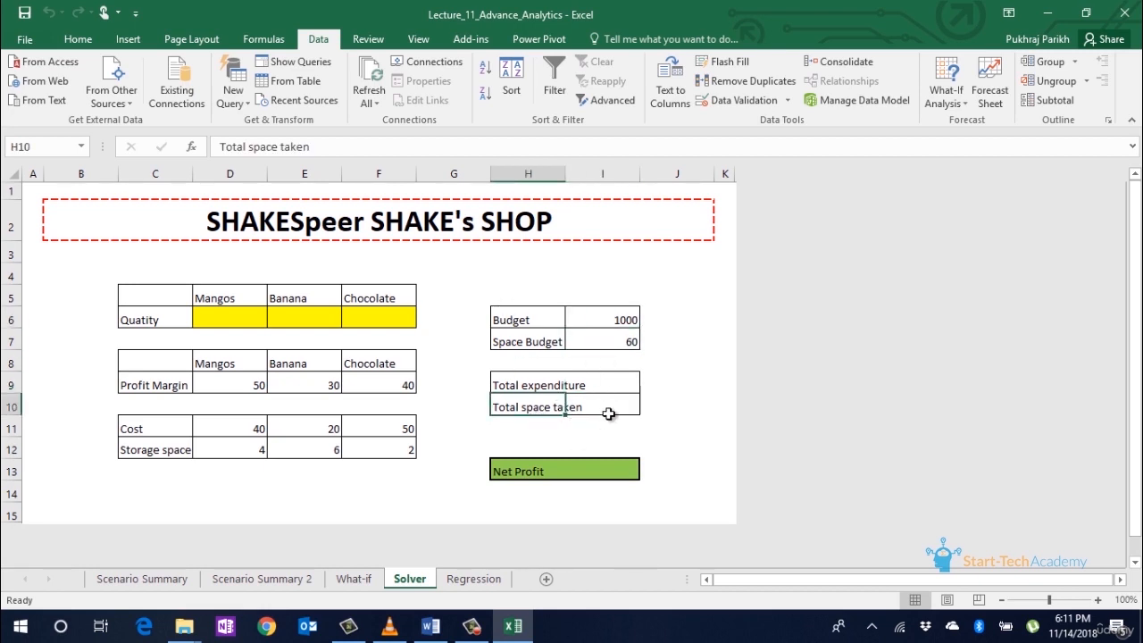
pyautogui.click(607, 412)
# Enter the total expenditure formula =D6*D11+E6*E11+F6*F11 in cell I9, multiplying each product's quantity by its cost
pyautogui.click(617, 341)
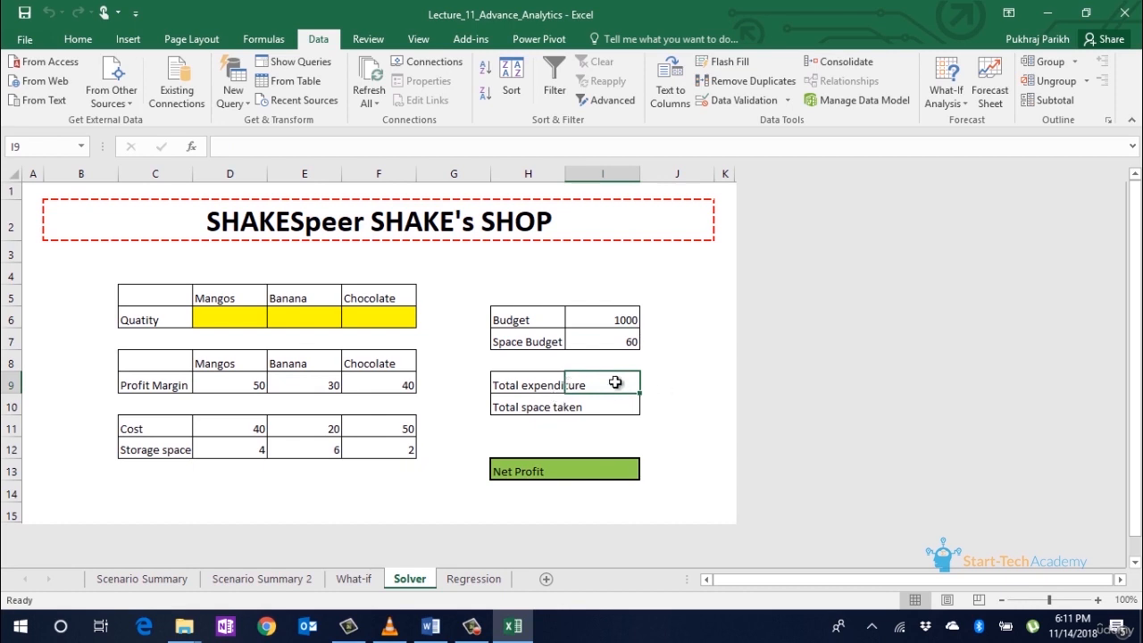
pyautogui.write('=')
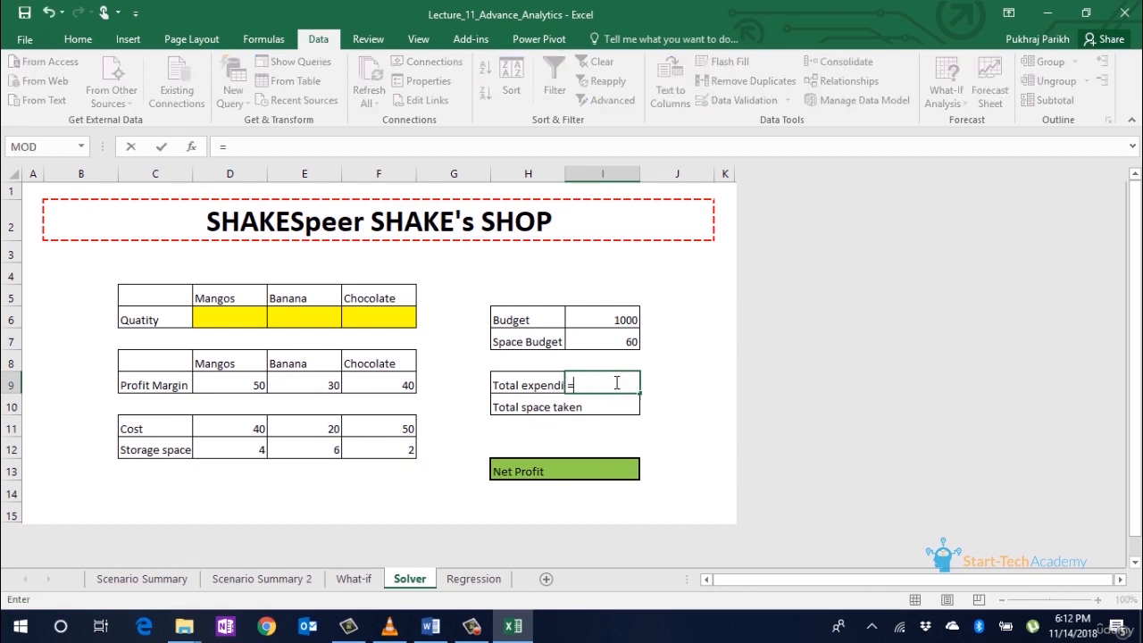
pyautogui.click(253, 320)
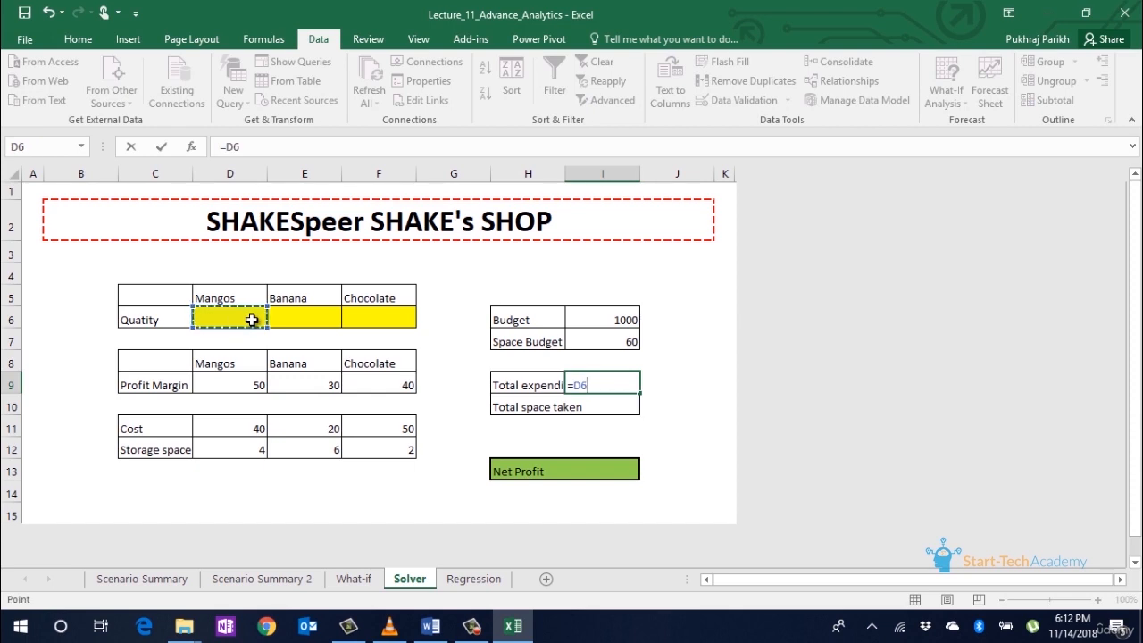
pyautogui.write('*')
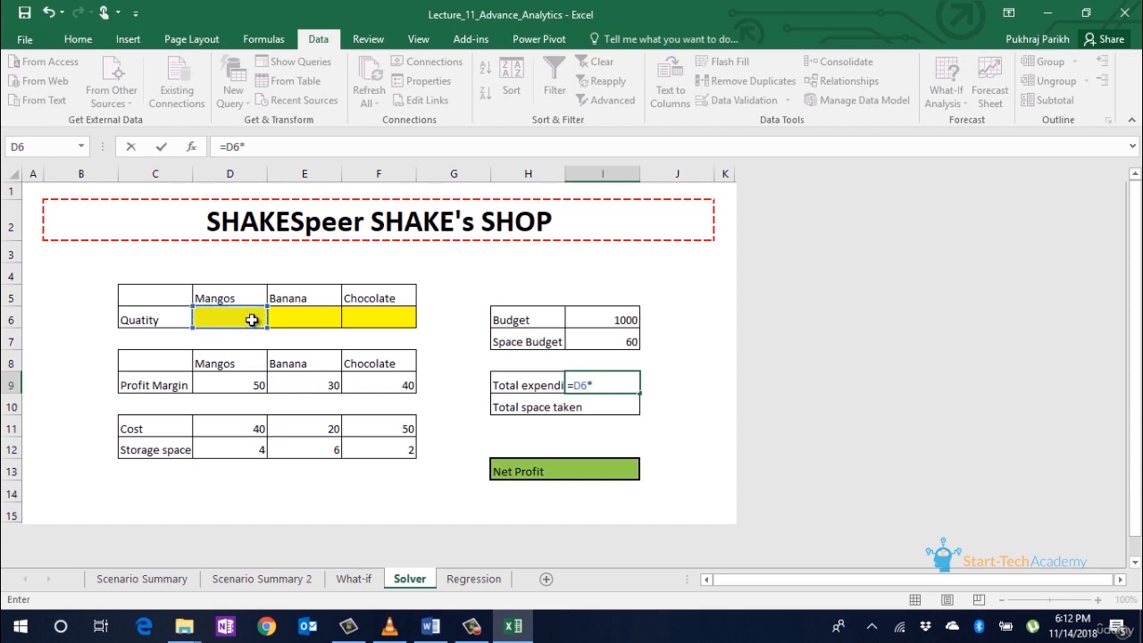
pyautogui.click(235, 425)
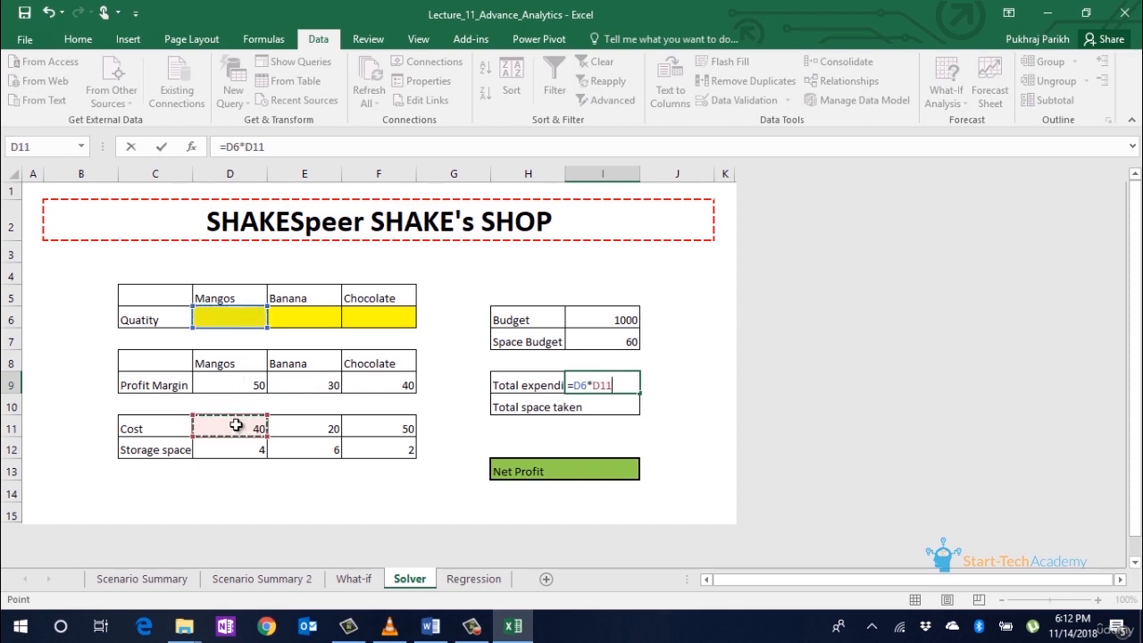
pyautogui.write('+')
pyautogui.click(311, 319)
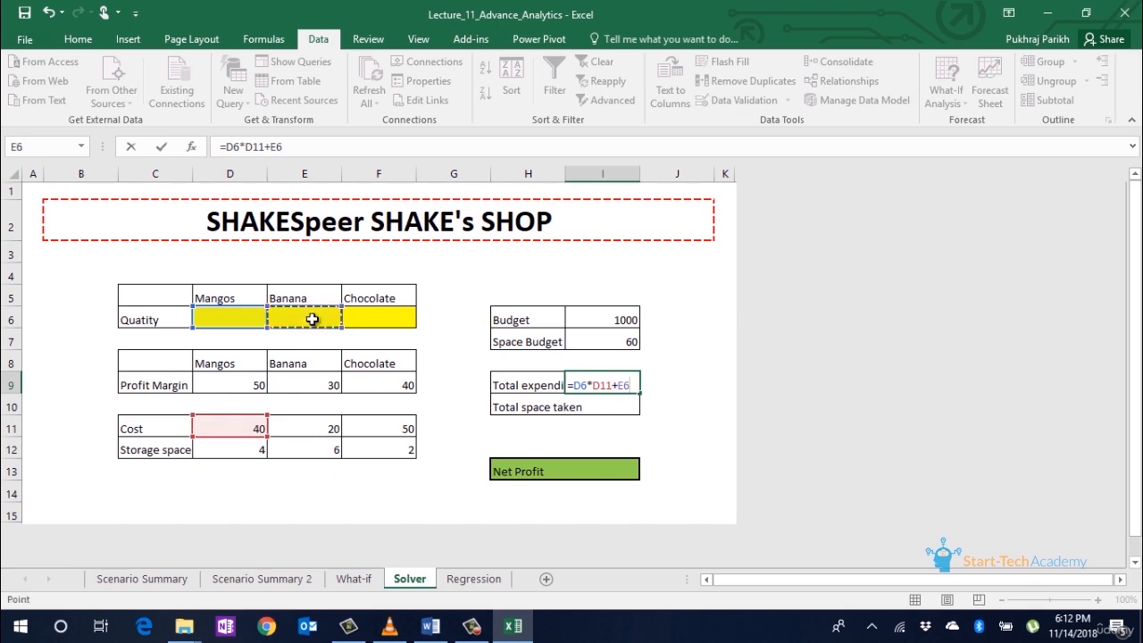
pyautogui.write('*')
pyautogui.click(322, 426)
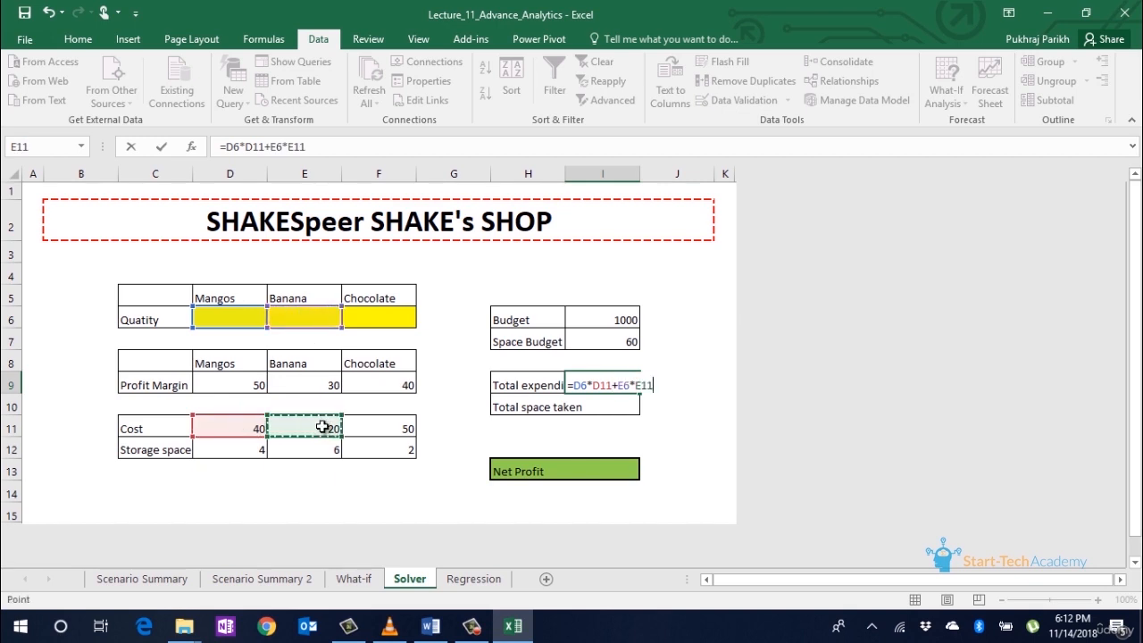
pyautogui.write('+')
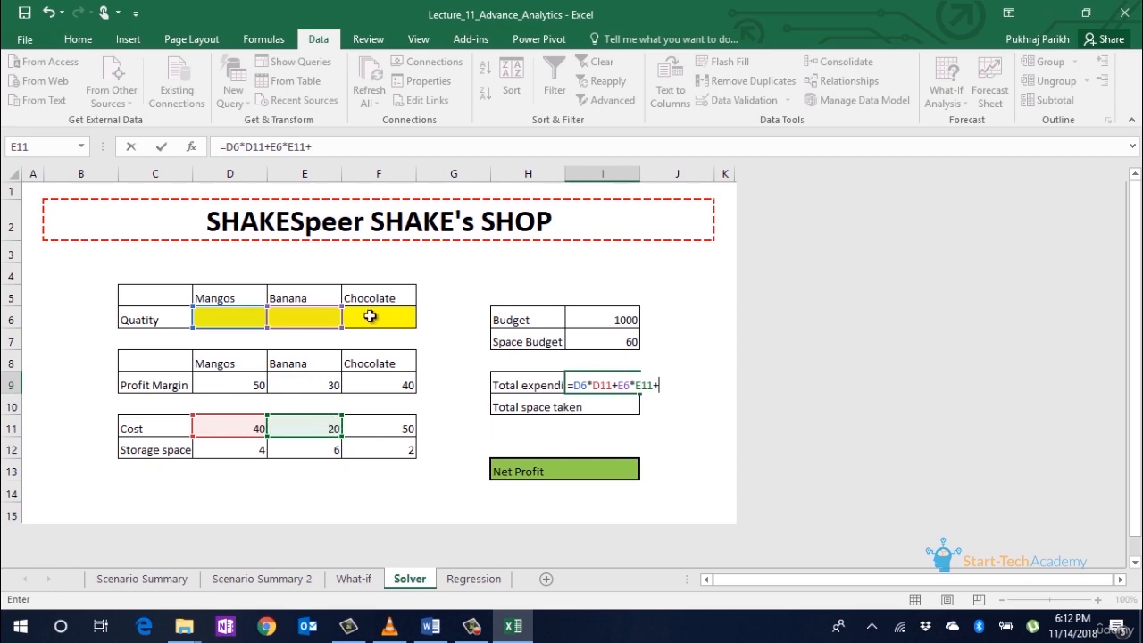
pyautogui.click(370, 316)
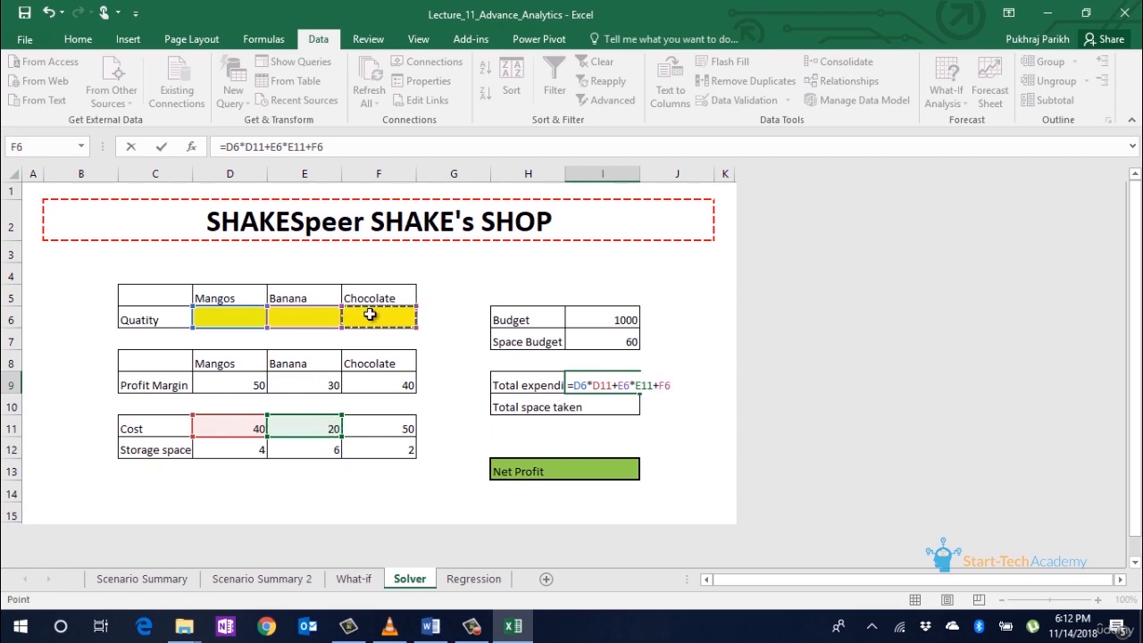
pyautogui.write('*')
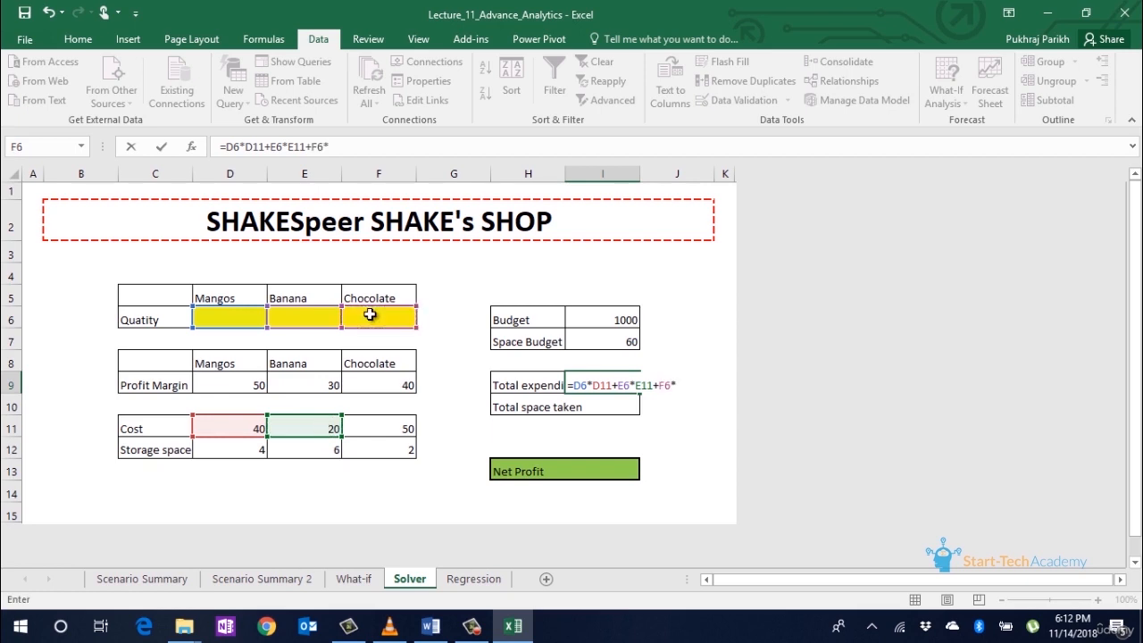
pyautogui.click(399, 434)
pyautogui.press('Return')
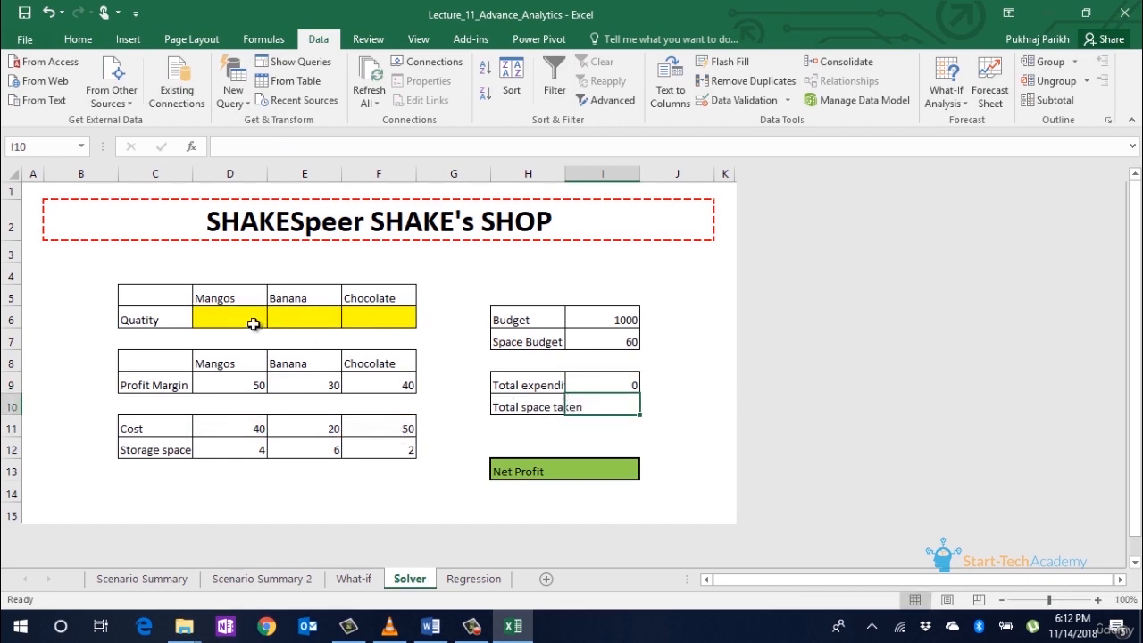
# Enter the total space taken formula =D6*D12+E6*E12+F6*F12 in cell I10, multiplying each product's quantity by its storage space
pyautogui.moveTo(250, 322); pyautogui.dragTo(337, 313)
pyautogui.click(610, 399)
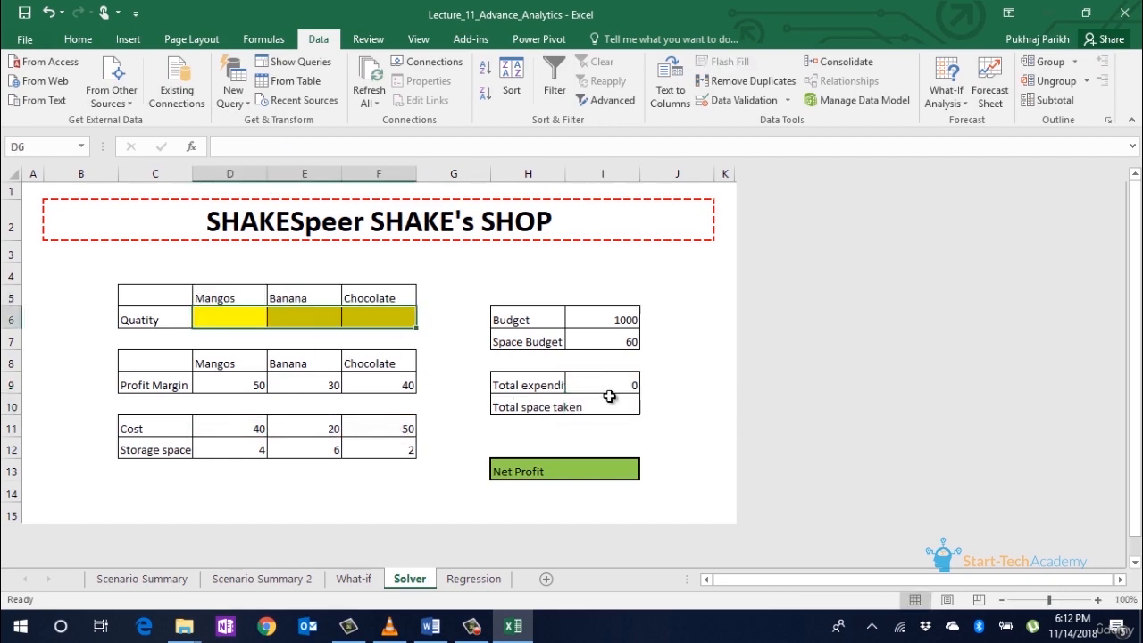
pyautogui.write('=')
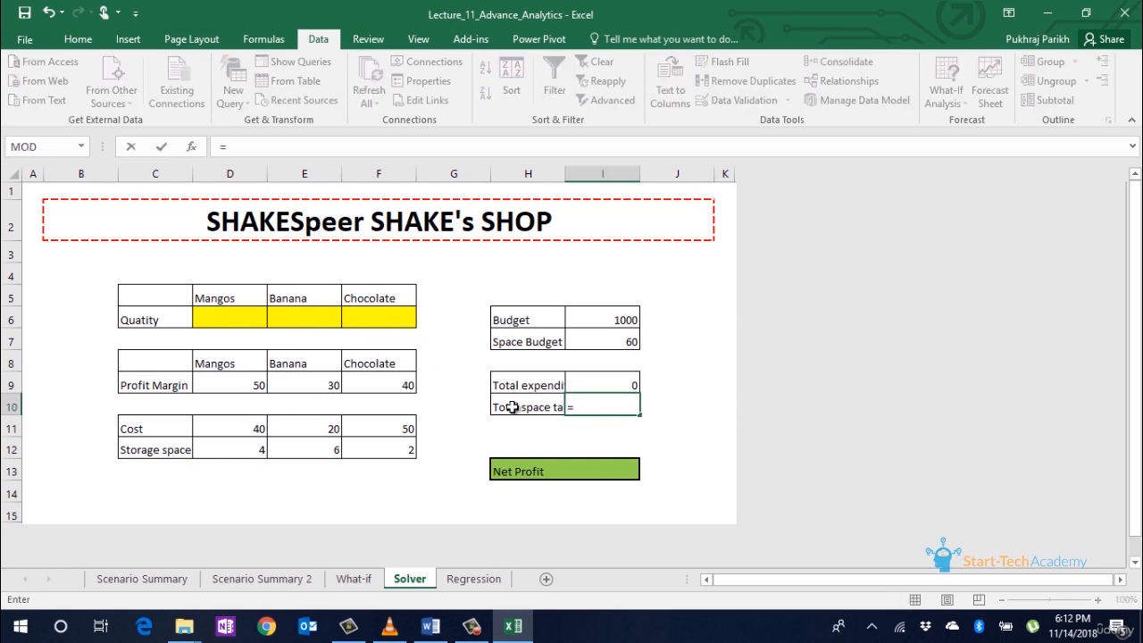
pyautogui.click(231, 320)
pyautogui.write('*')
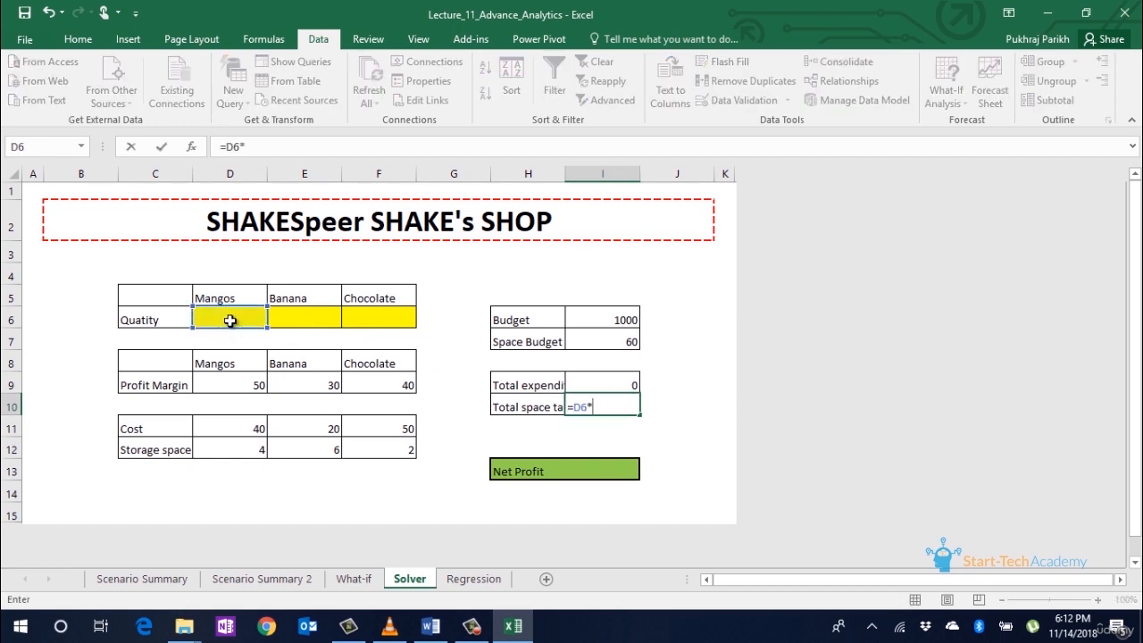
pyautogui.click(246, 447)
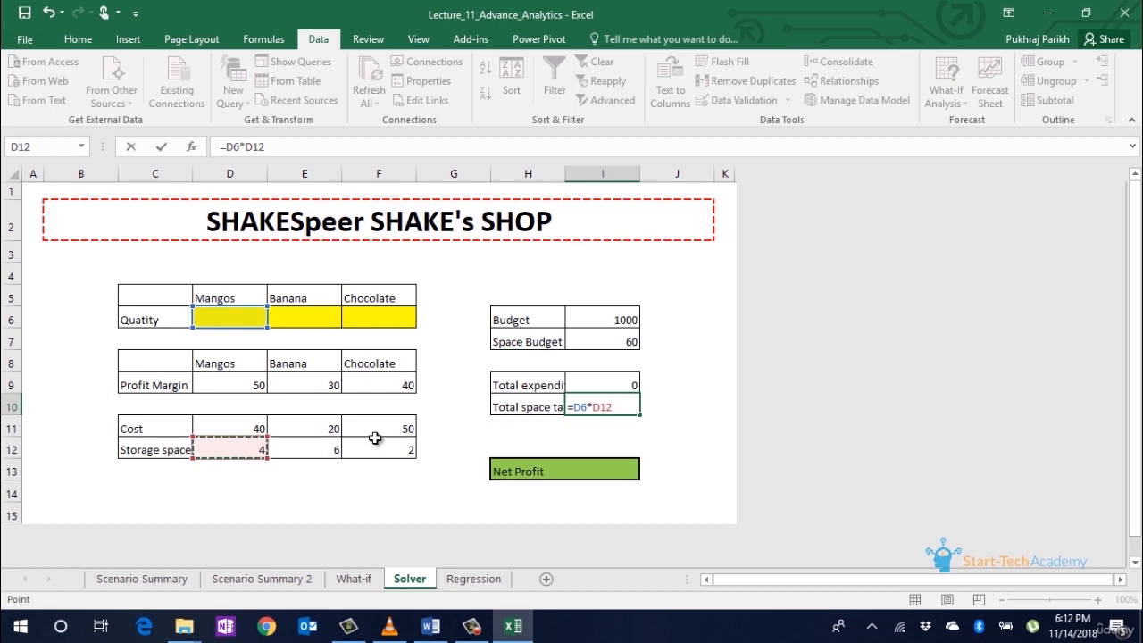
pyautogui.write('+')
pyautogui.click(309, 324)
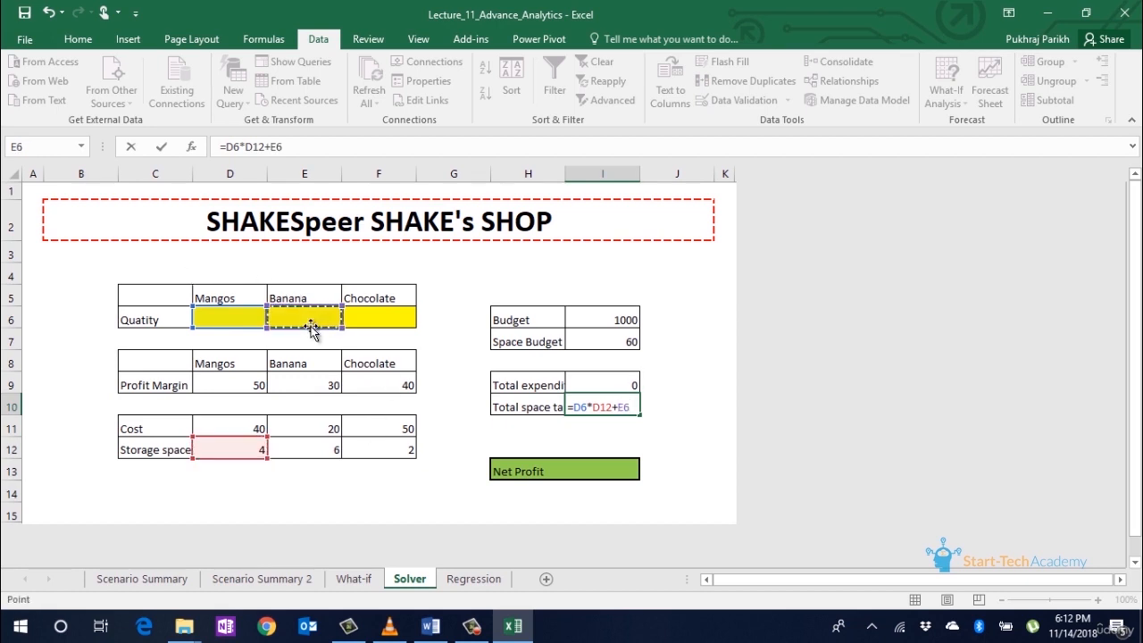
pyautogui.write('*')
pyautogui.press('Down')
pyautogui.press('Down')
pyautogui.press('Left')
pyautogui.press('Left')
pyautogui.press('Left')
pyautogui.press('Left')
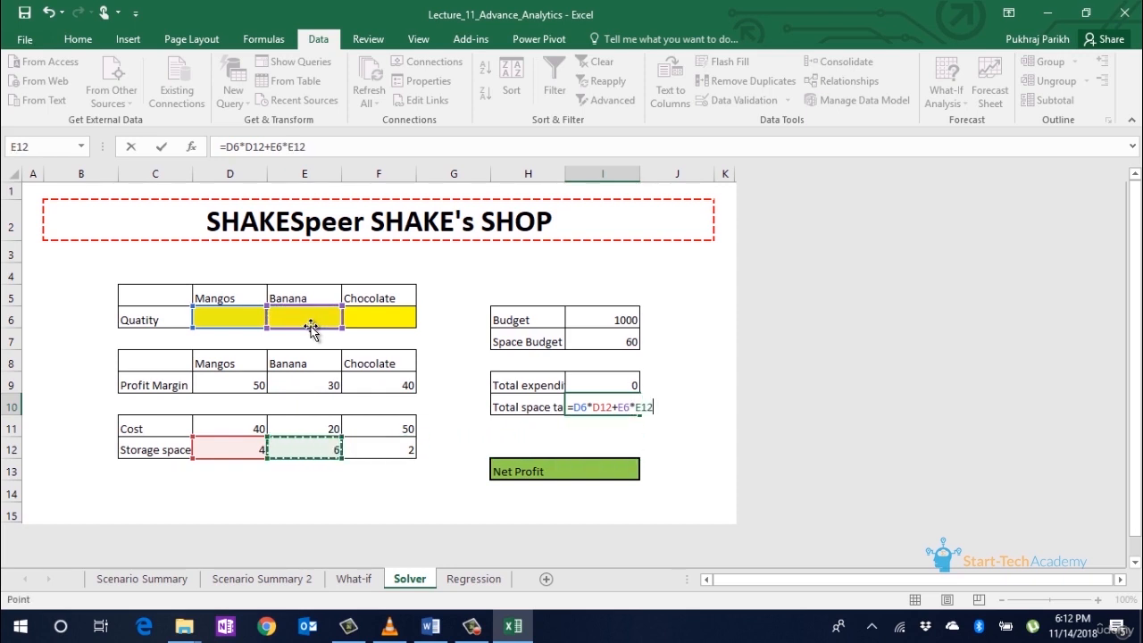
pyautogui.write('+')
pyautogui.click(353, 314)
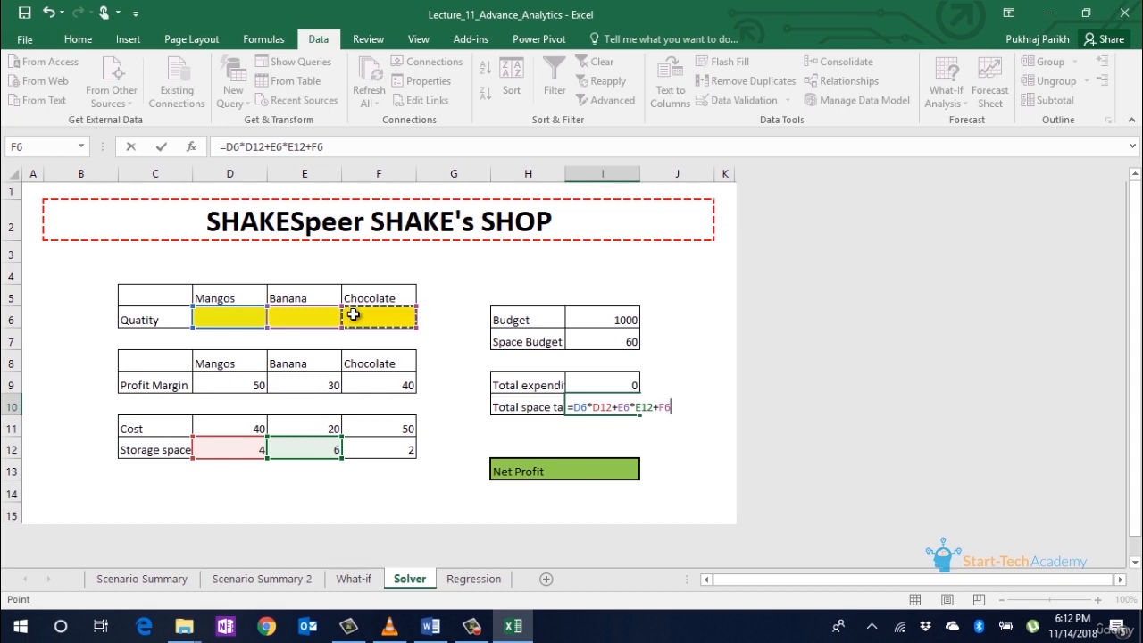
pyautogui.write('*')
pyautogui.click(386, 451)
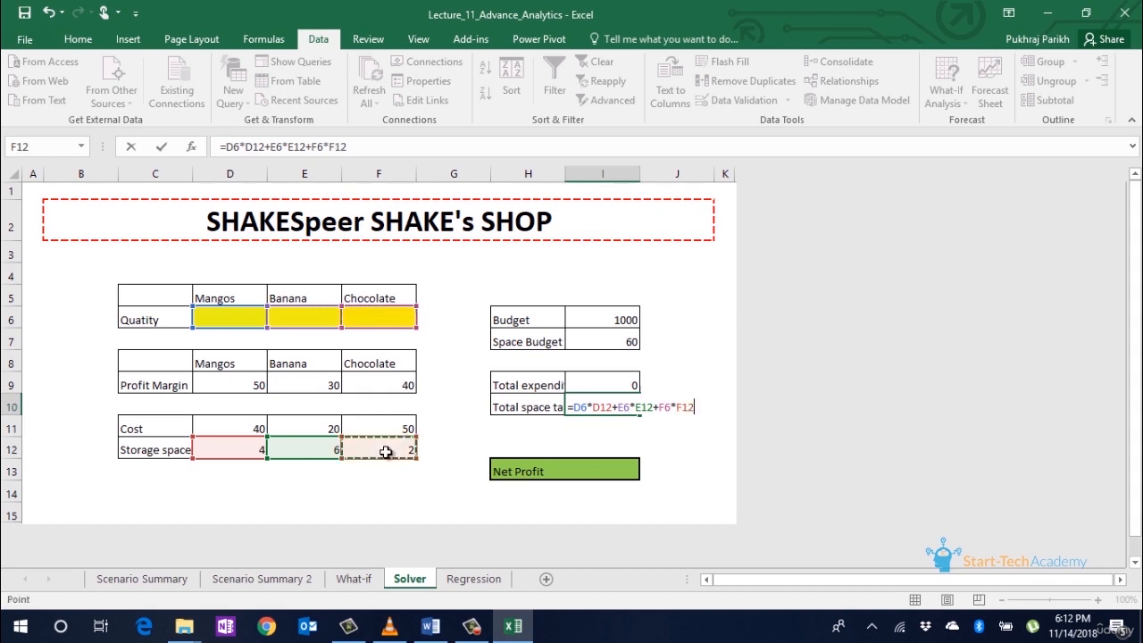
pyautogui.press('Return')
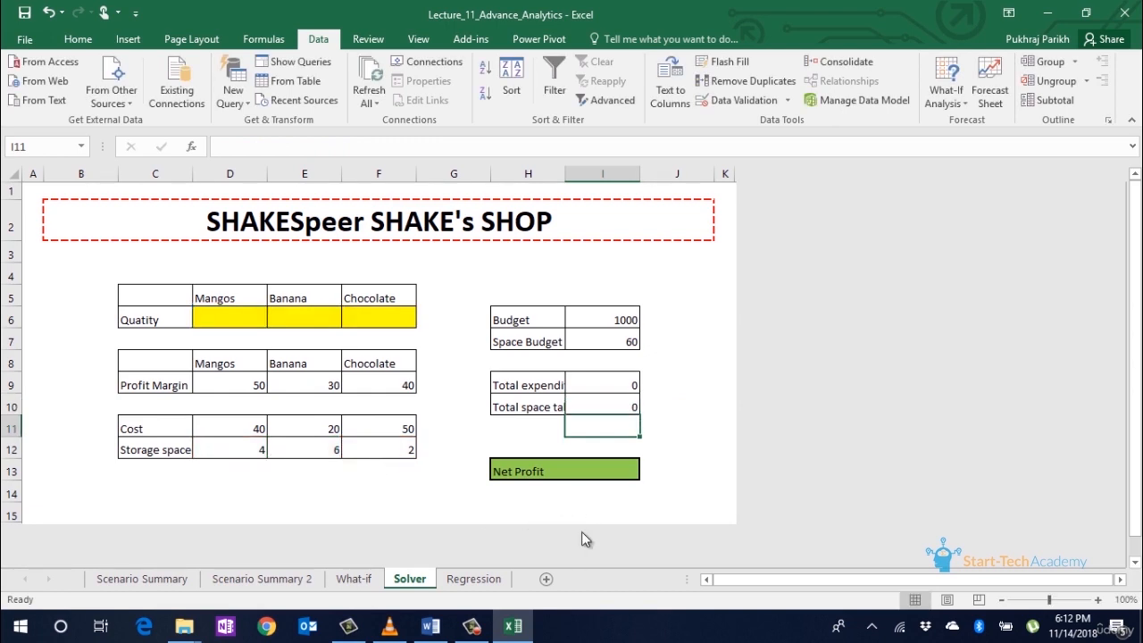
# Enter the net profit formula =D6*D9+E6*E9+F6*F9 in cell I13, multiplying each product's quantity by its profit margin
pyautogui.click(623, 327)
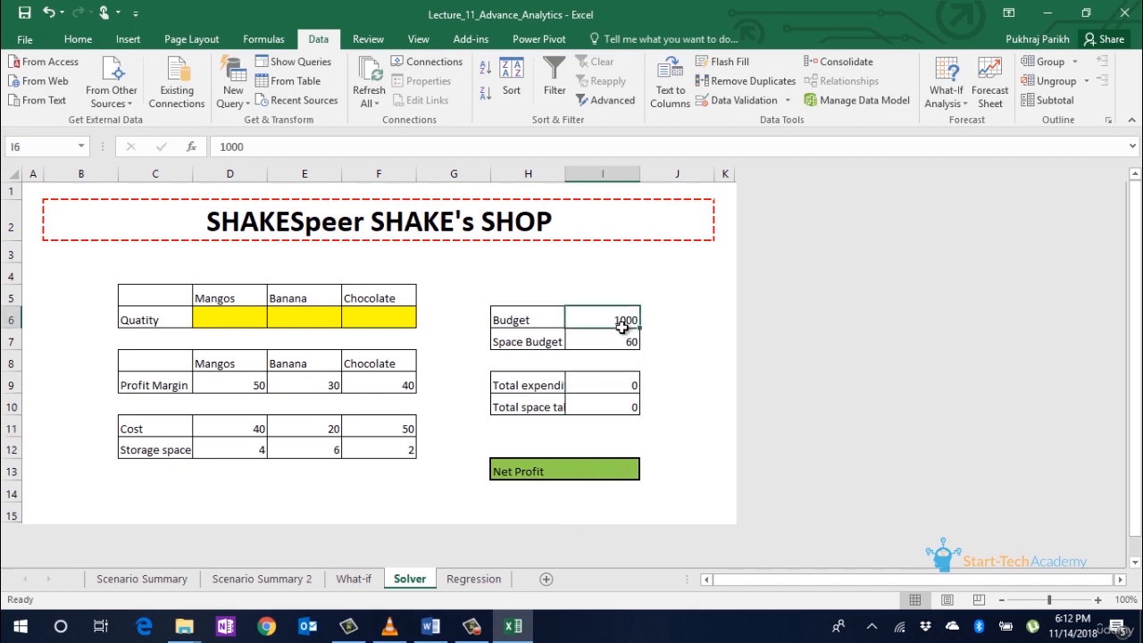
pyautogui.moveTo(623, 328); pyautogui.dragTo(625, 343)
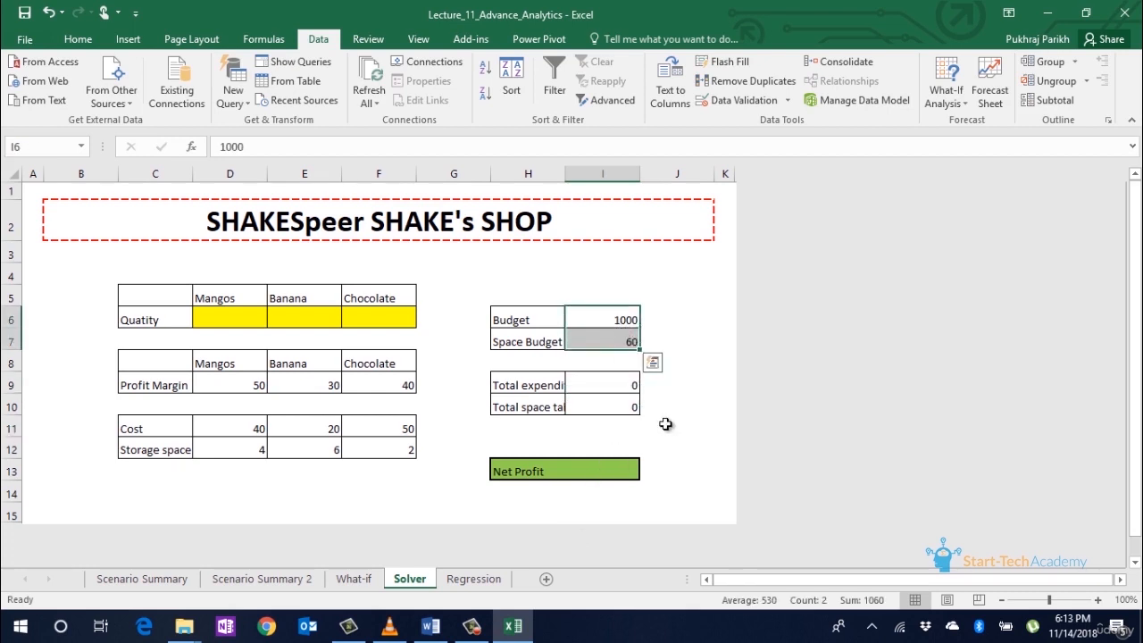
pyautogui.click(609, 469)
pyautogui.write('=')
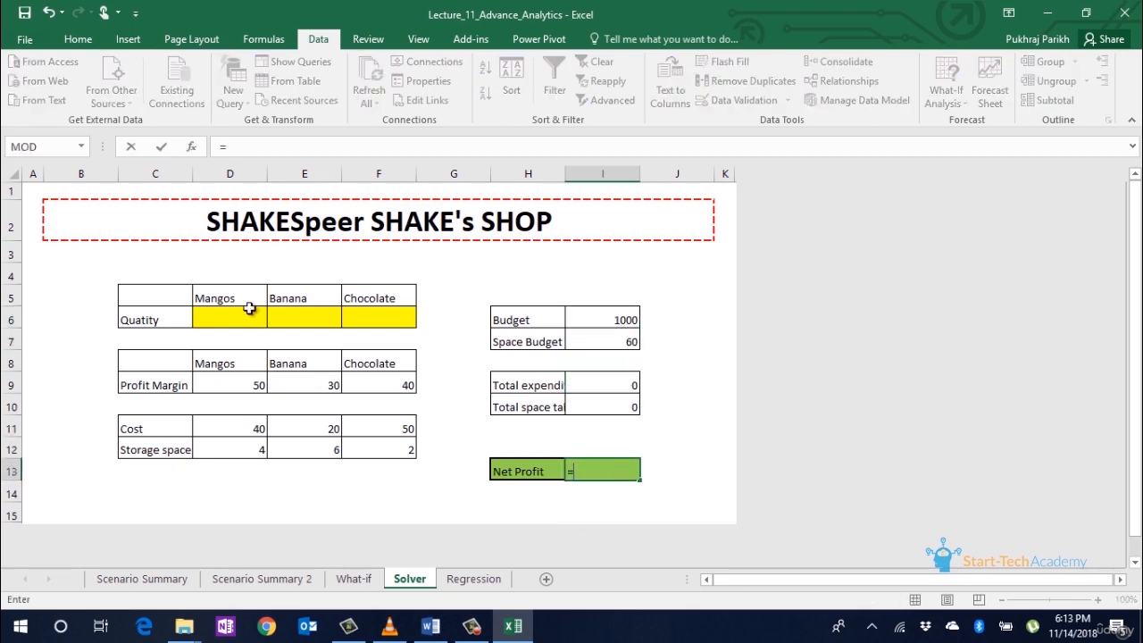
pyautogui.click(241, 314)
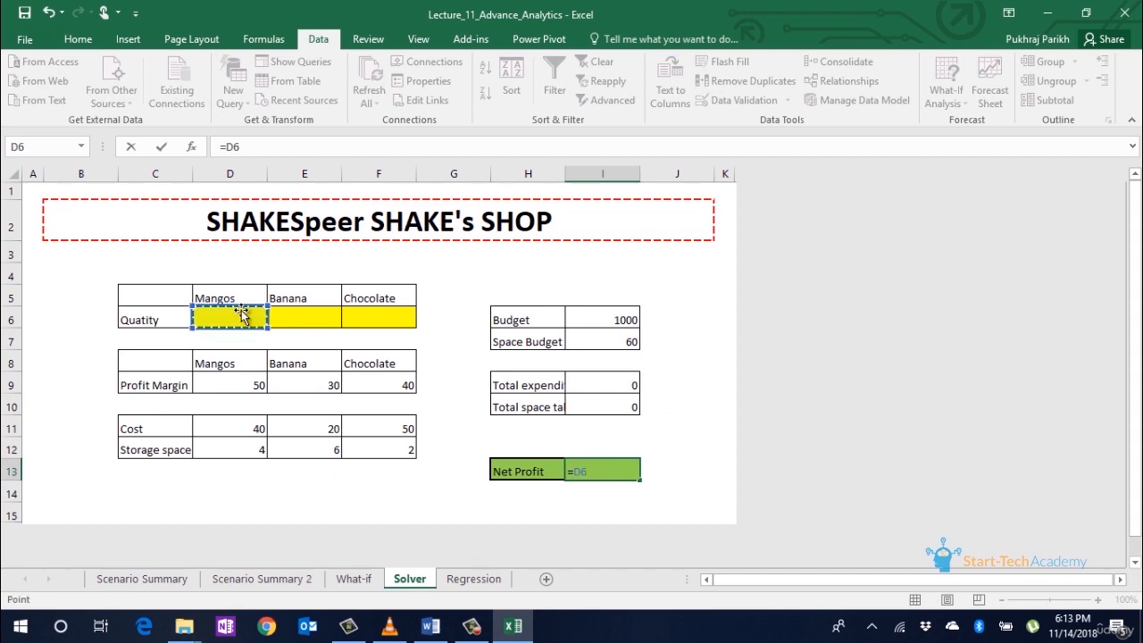
pyautogui.write('*')
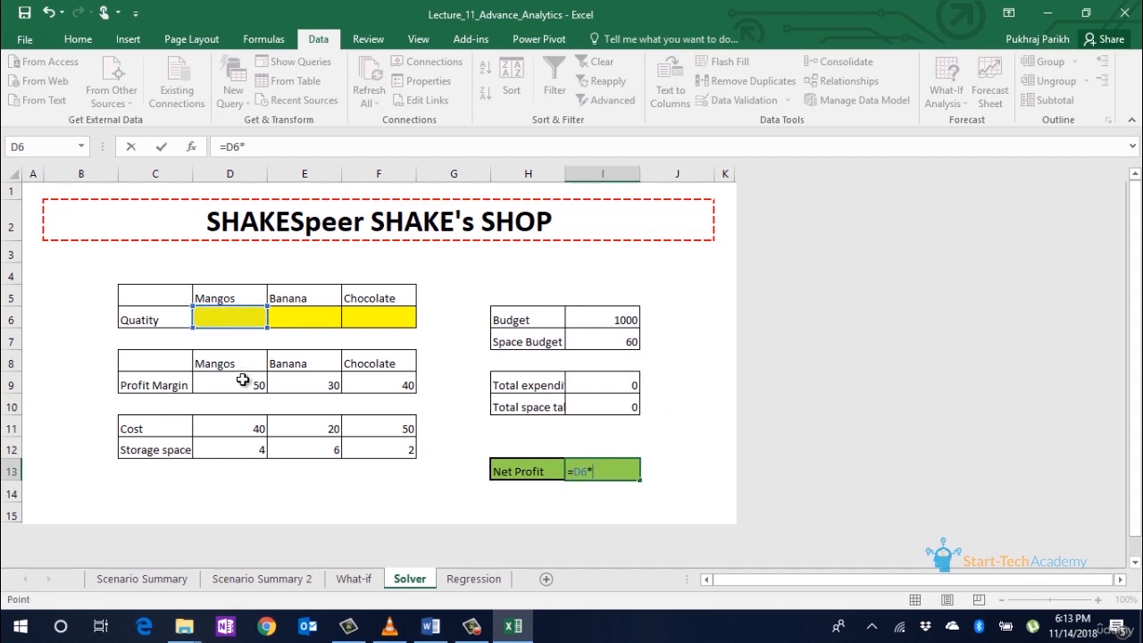
pyautogui.click(242, 379)
pyautogui.write('+')
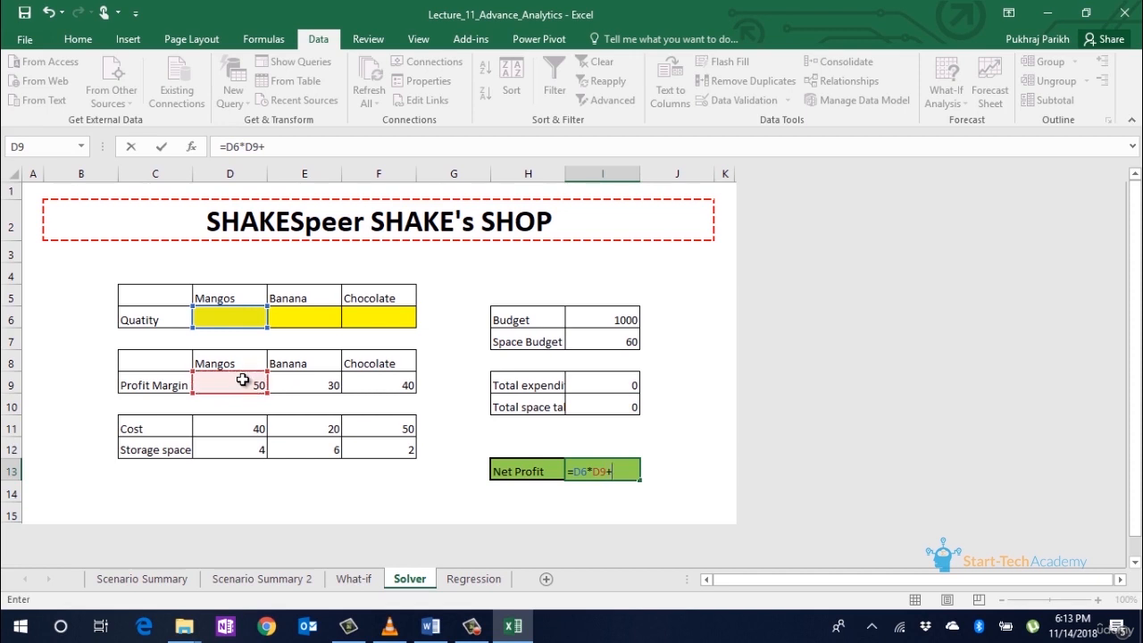
pyautogui.click(305, 326)
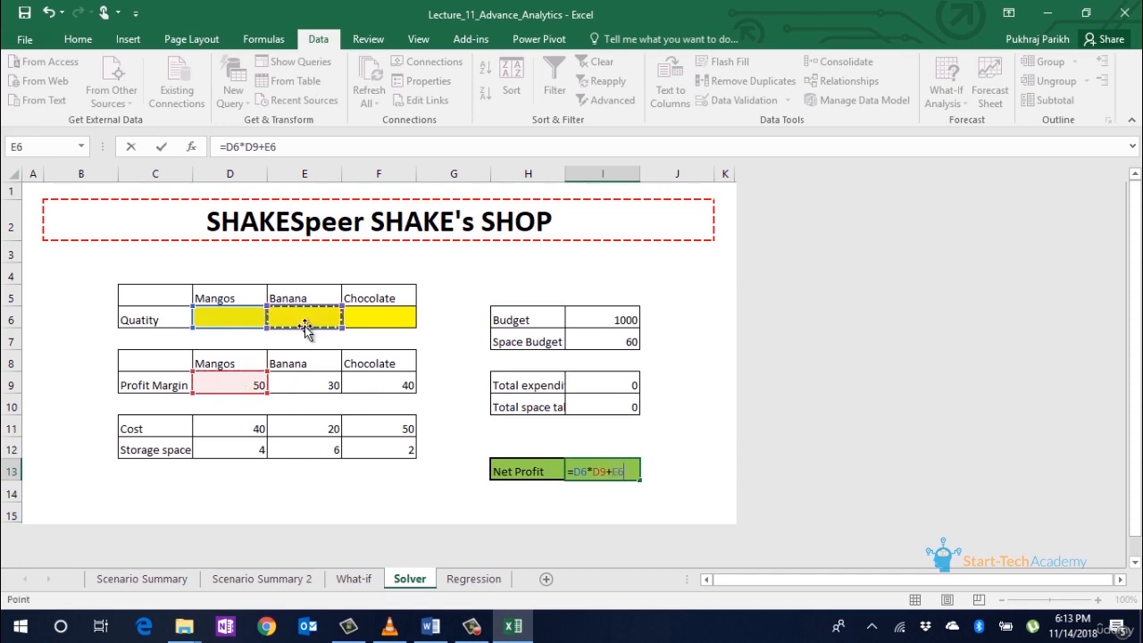
pyautogui.write('*')
pyautogui.click(306, 381)
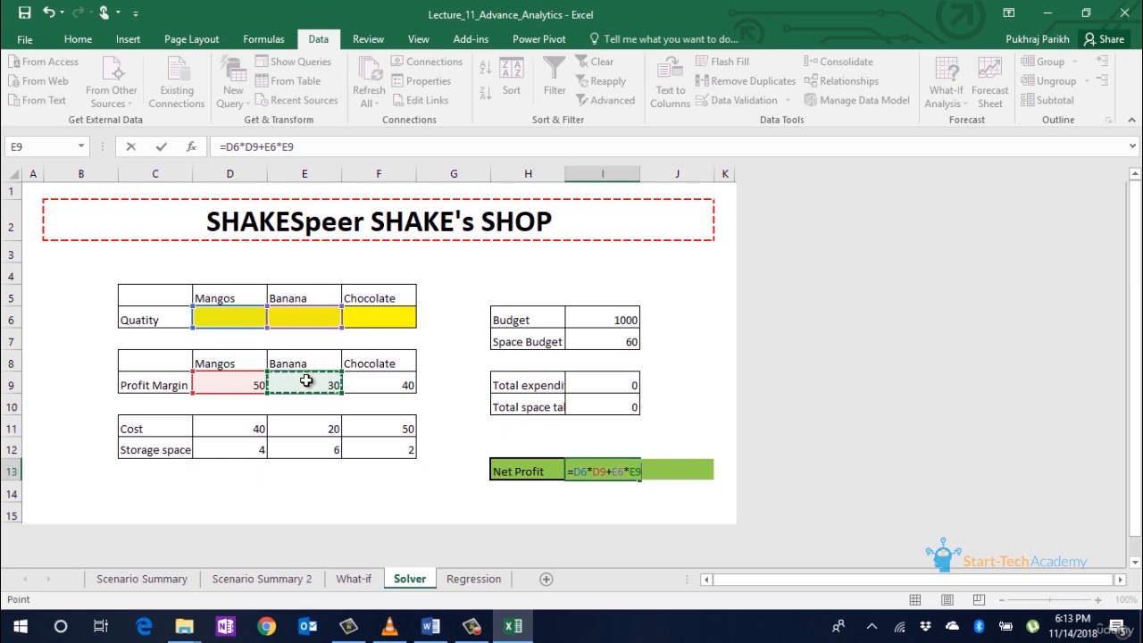
pyautogui.write('+')
pyautogui.click(377, 320)
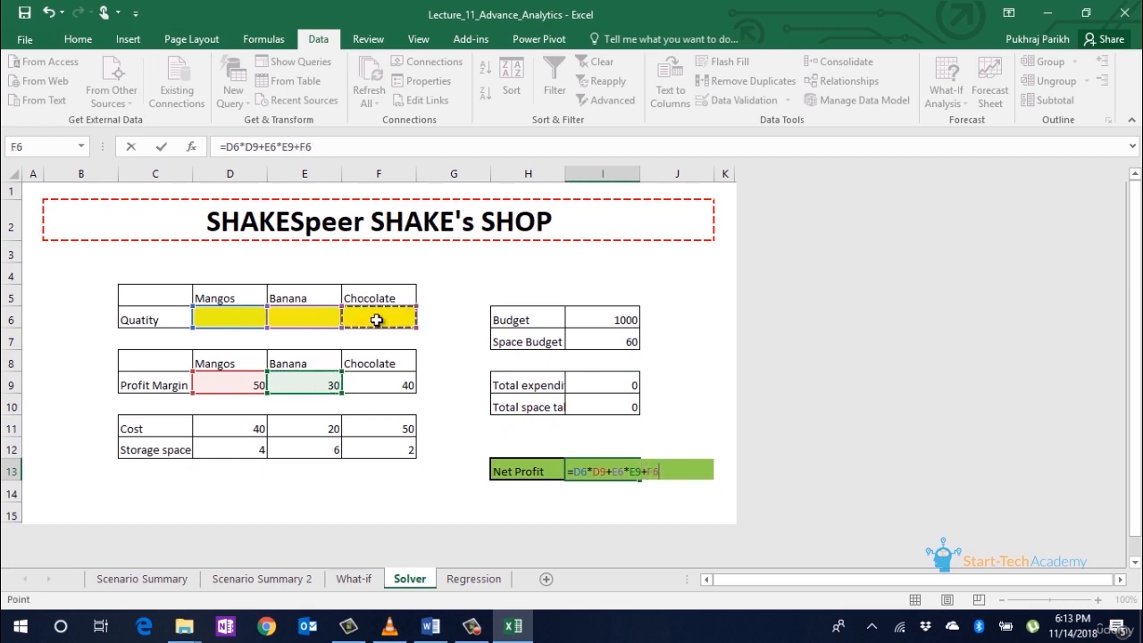
pyautogui.write('*')
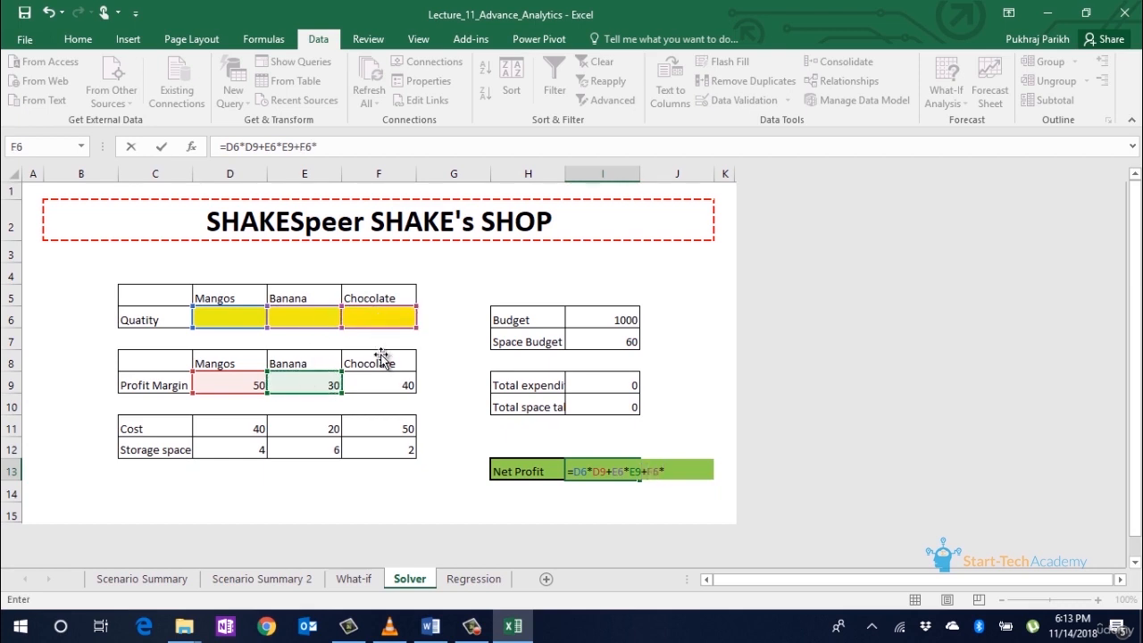
pyautogui.click(382, 385)
pyautogui.press('Return')
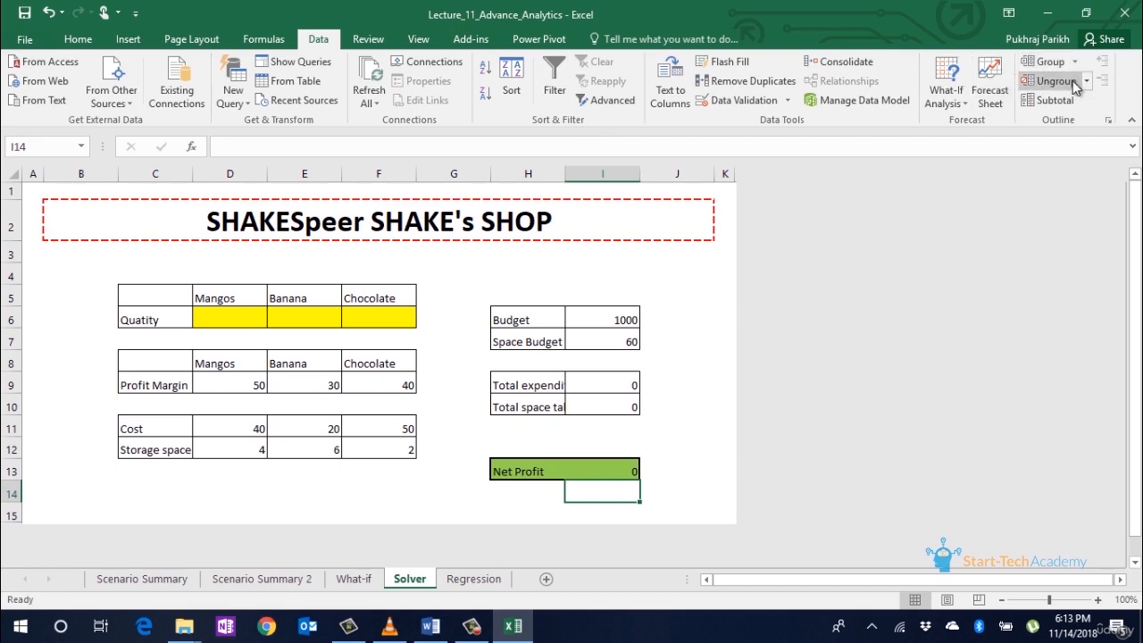
# Enable the Solver Add-in through the Excel add-ins options
pyautogui.click(27, 41)
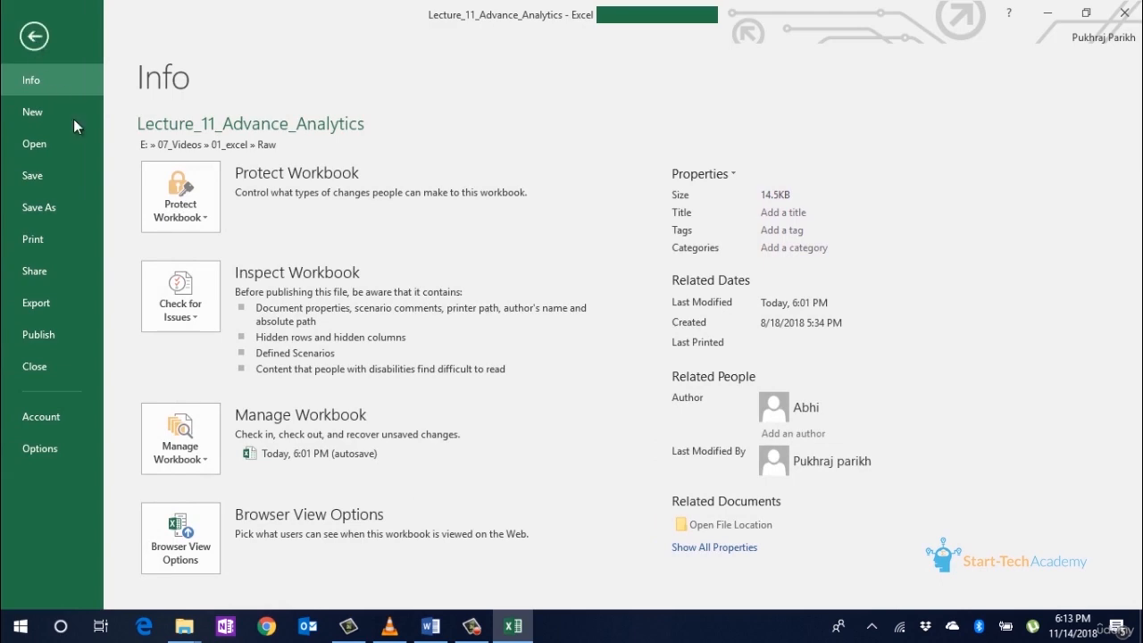
pyautogui.click(59, 446)
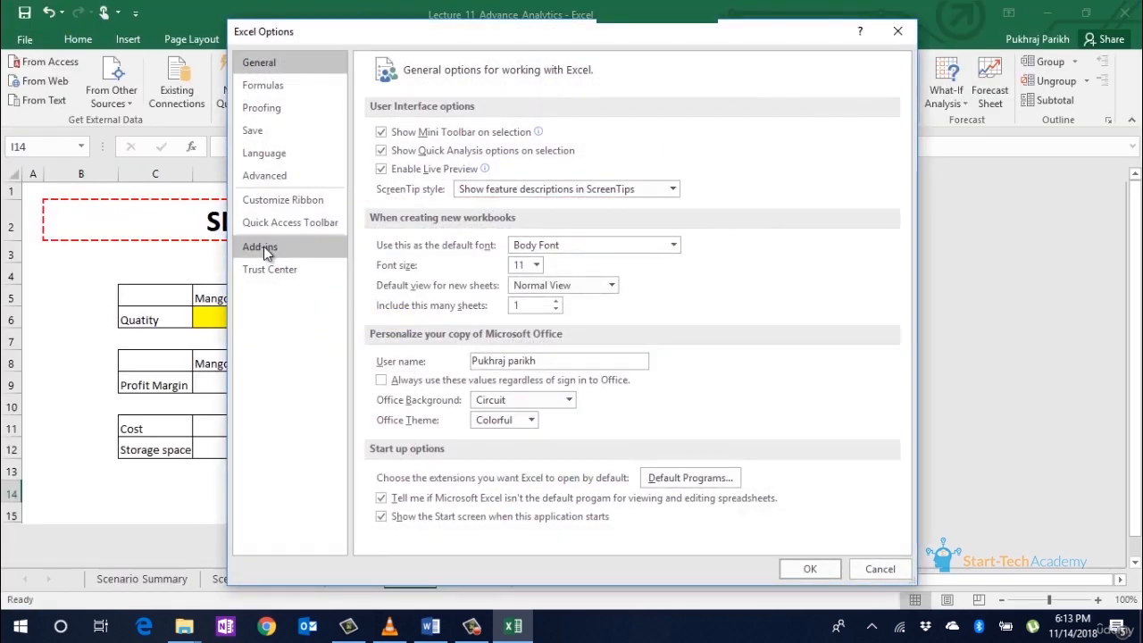
pyautogui.click(264, 247)
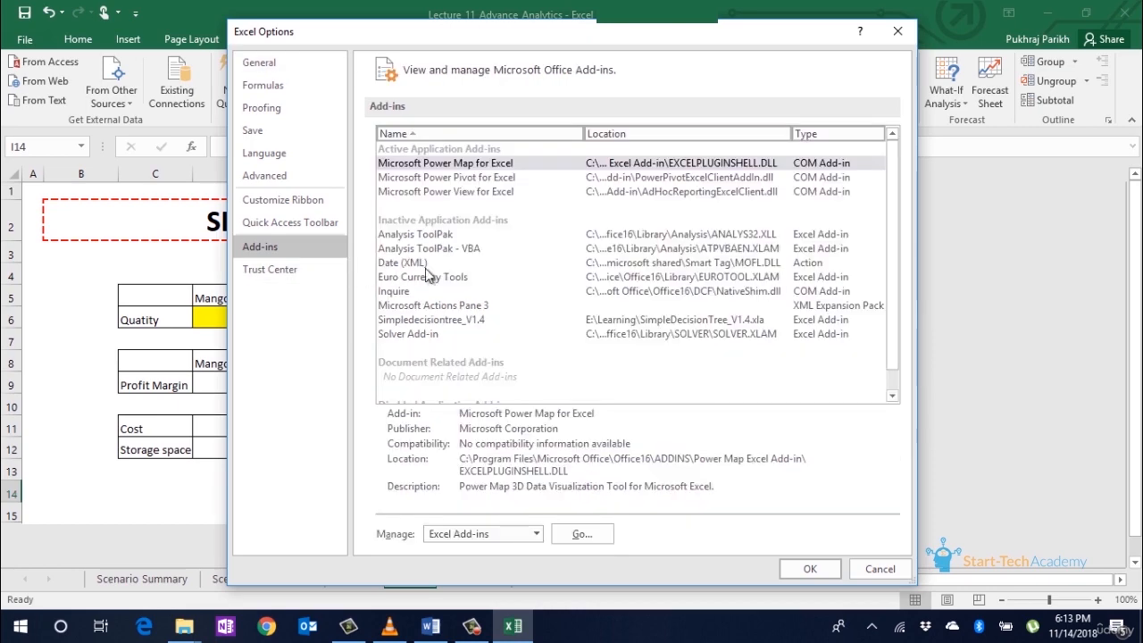
pyautogui.click(582, 533)
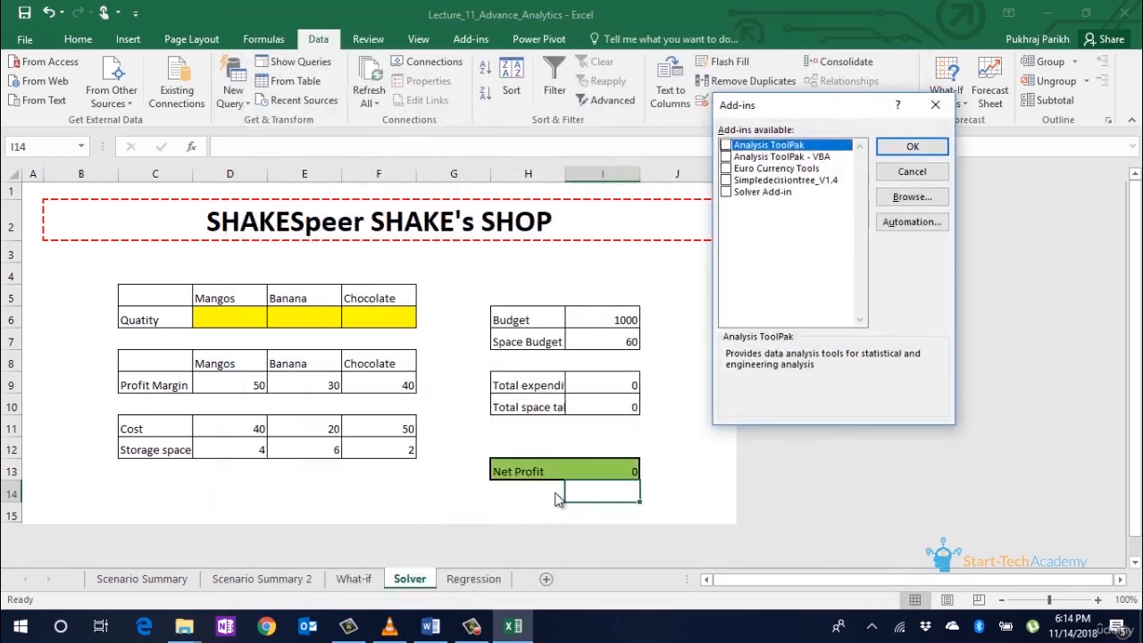
pyautogui.click(726, 191)
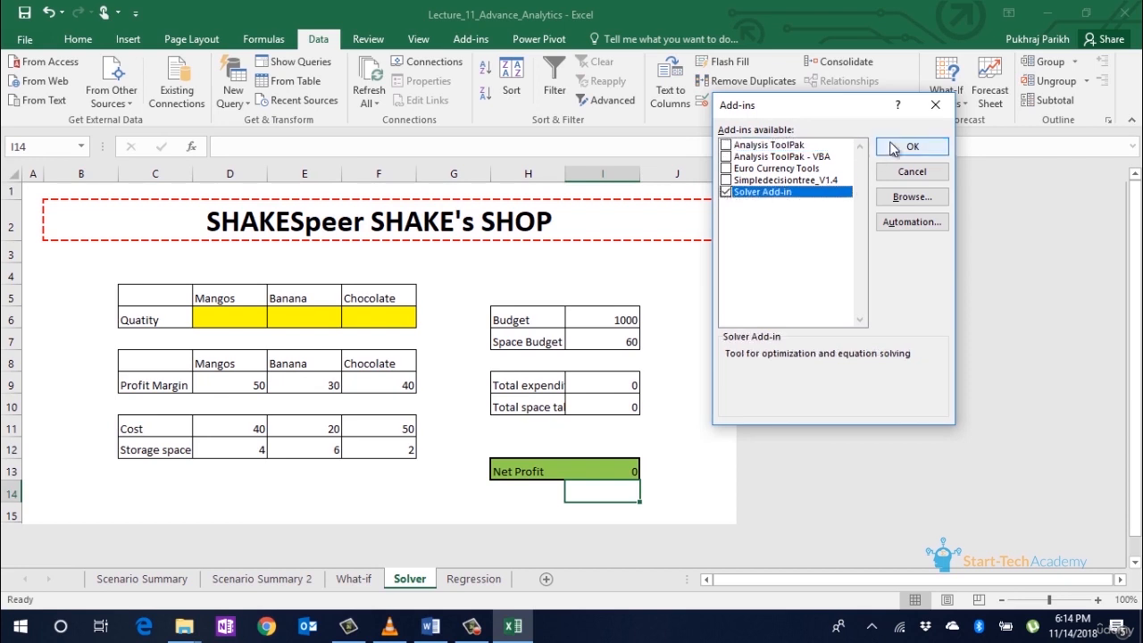
pyautogui.click(886, 150)
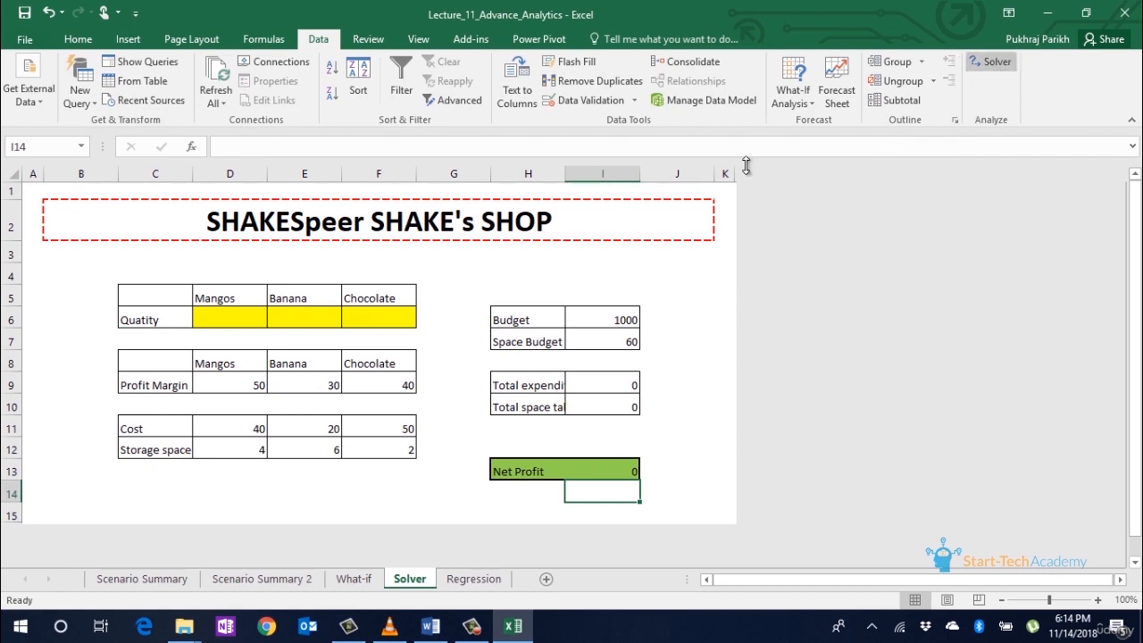
# Start Solver and set it to maximize net profit cell I13 by changing the quantity cells D6:F6
pyautogui.click(992, 58)
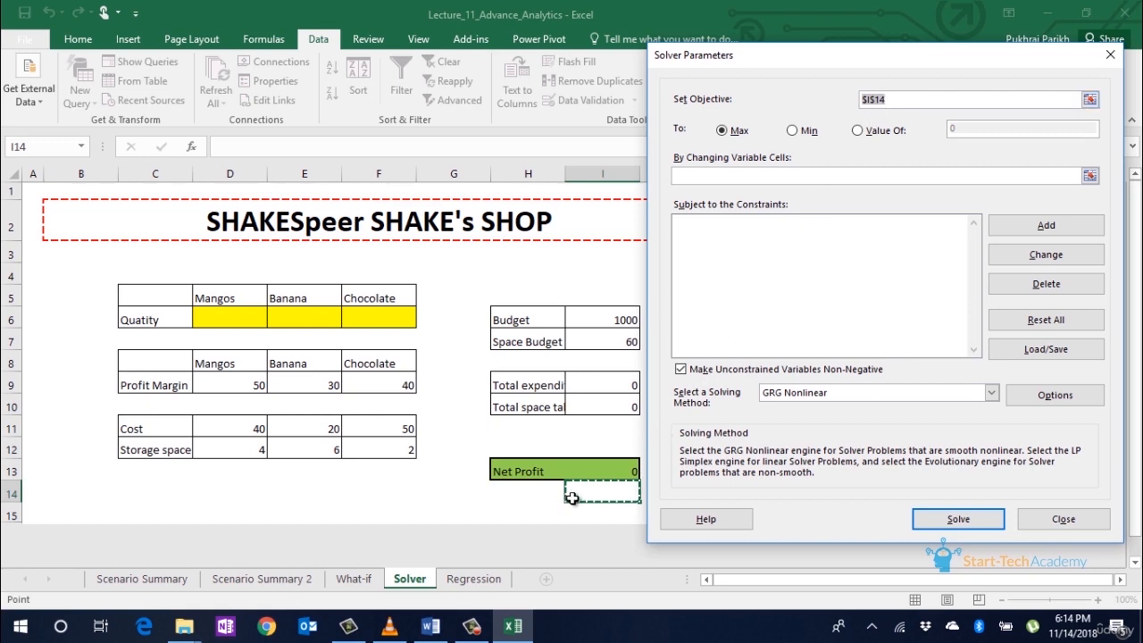
pyautogui.click(608, 475)
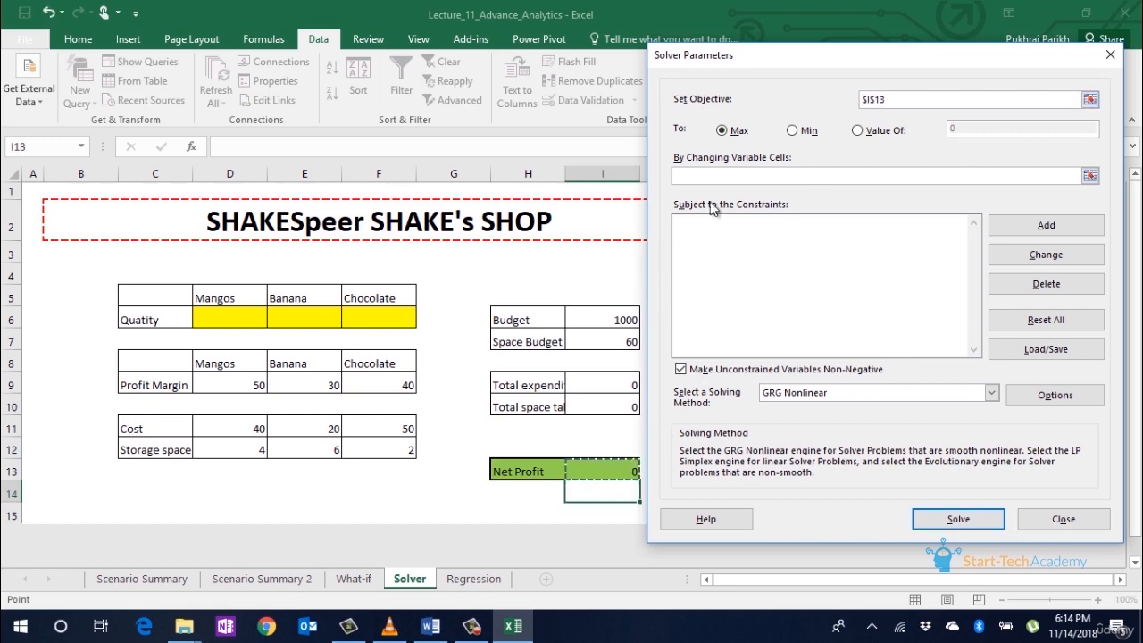
pyautogui.click(723, 131)
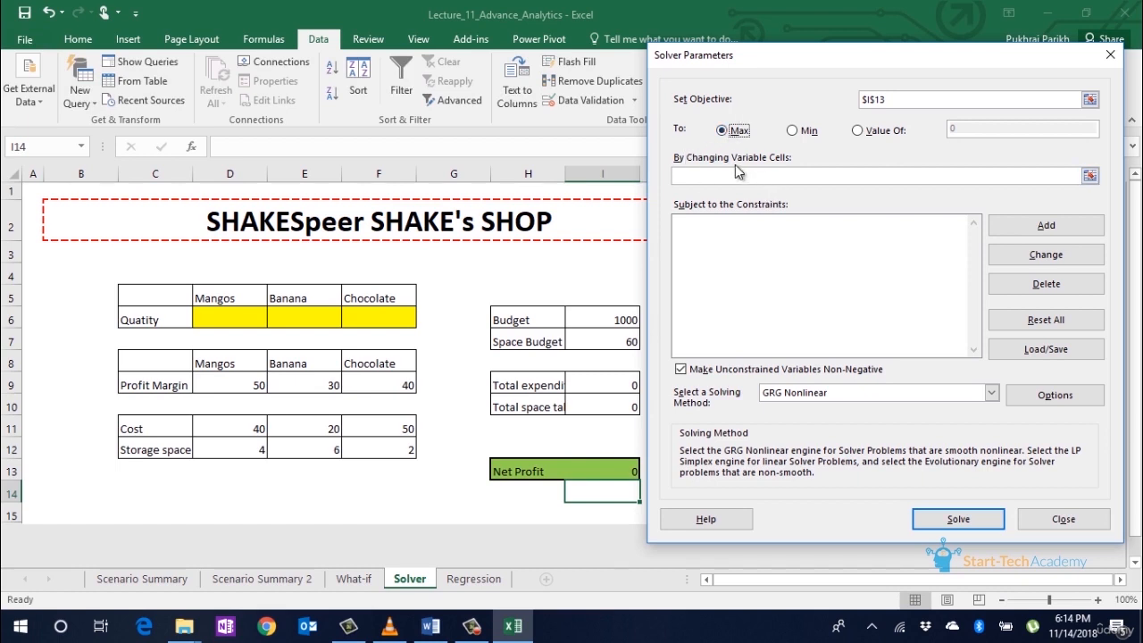
pyautogui.click(1089, 175)
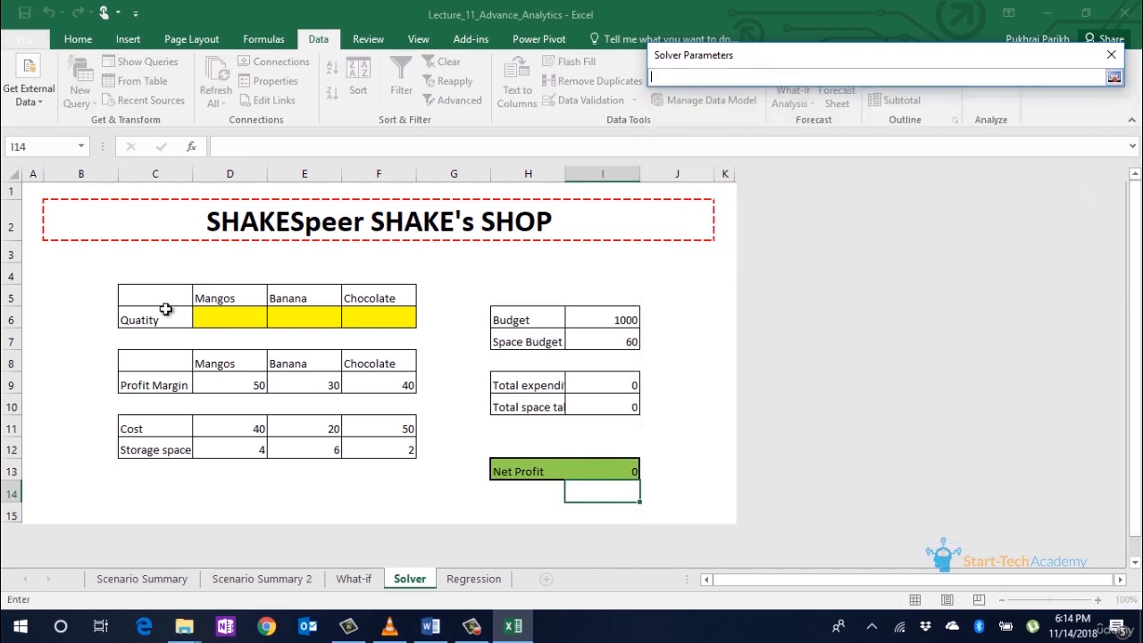
pyautogui.click(203, 322)
pyautogui.moveTo(203, 322); pyautogui.dragTo(406, 292)
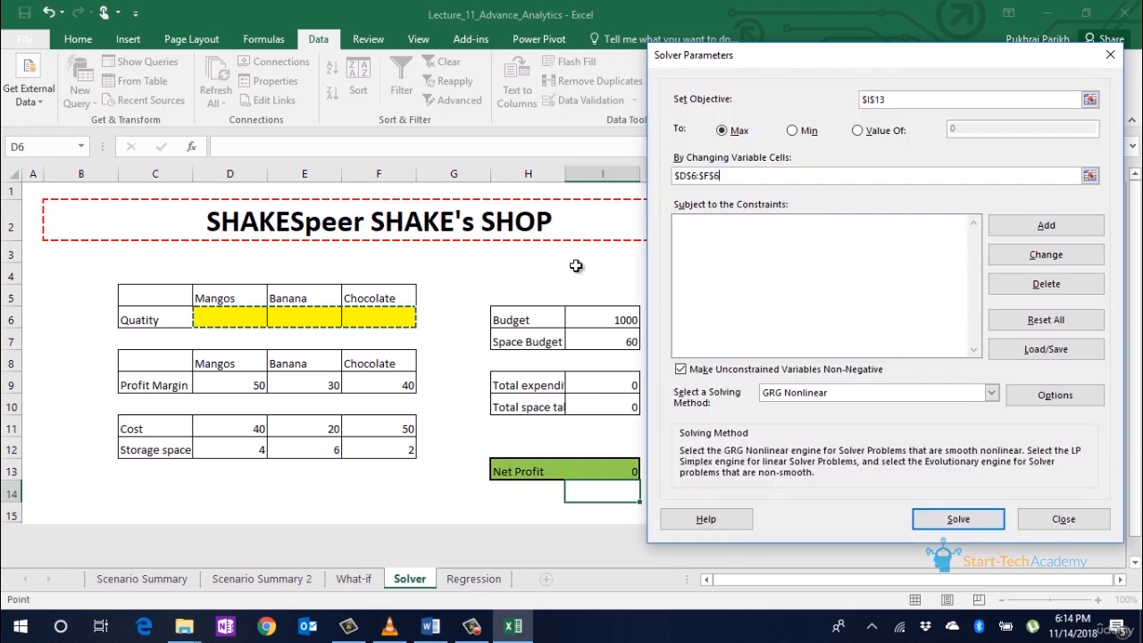
# Add a Solver constraint that total expenditure I9 is <= the budget in I6
pyautogui.click(1011, 228)
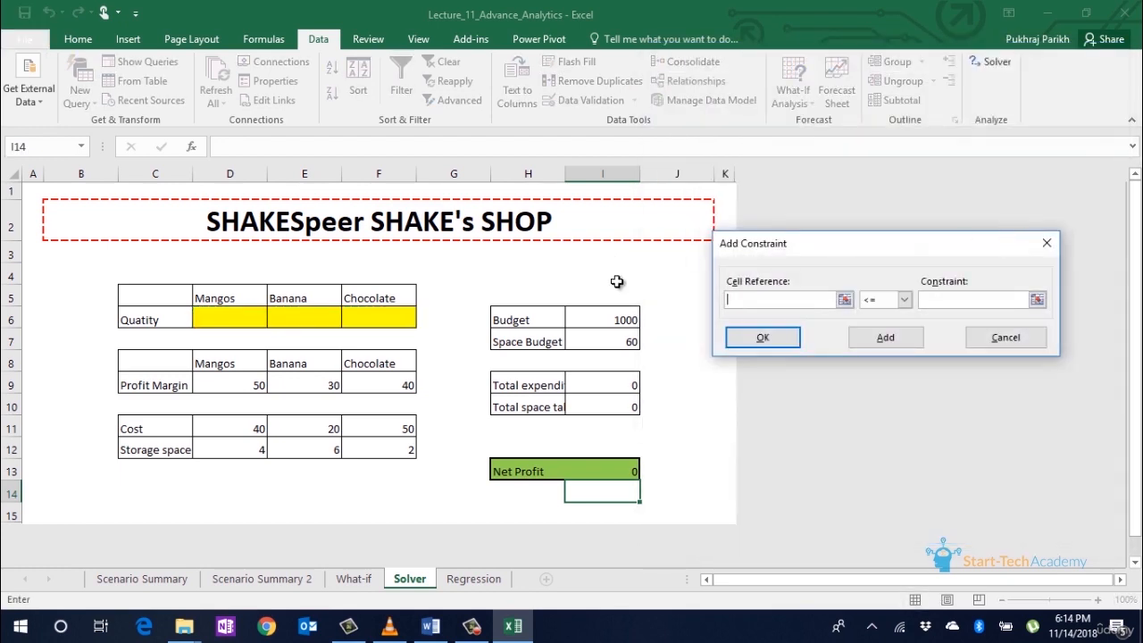
pyautogui.click(611, 393)
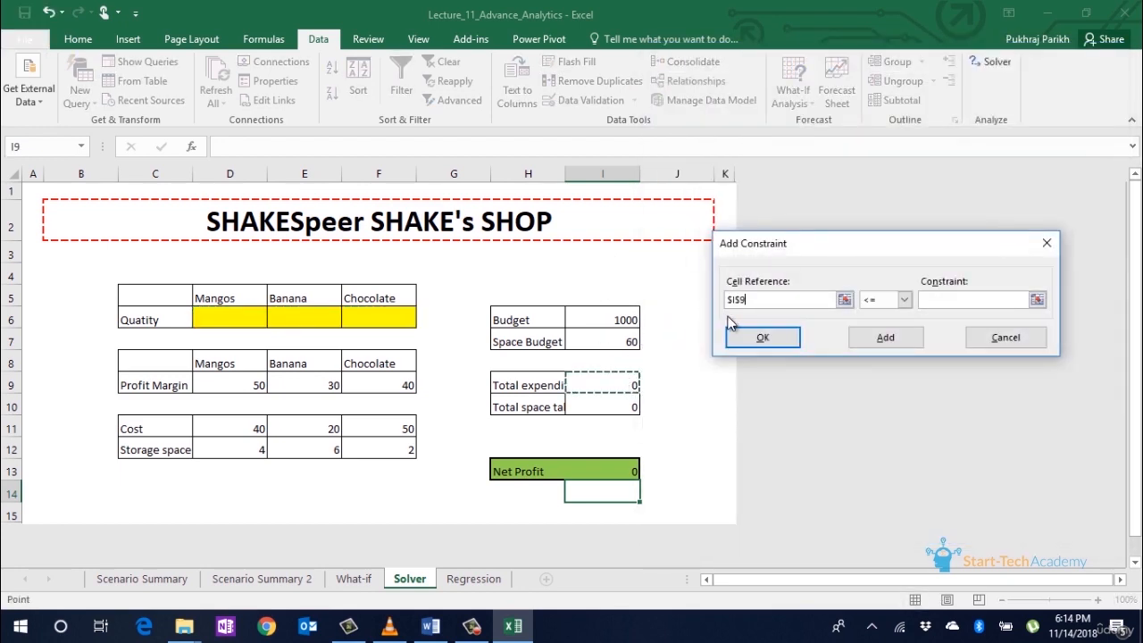
pyautogui.click(929, 302)
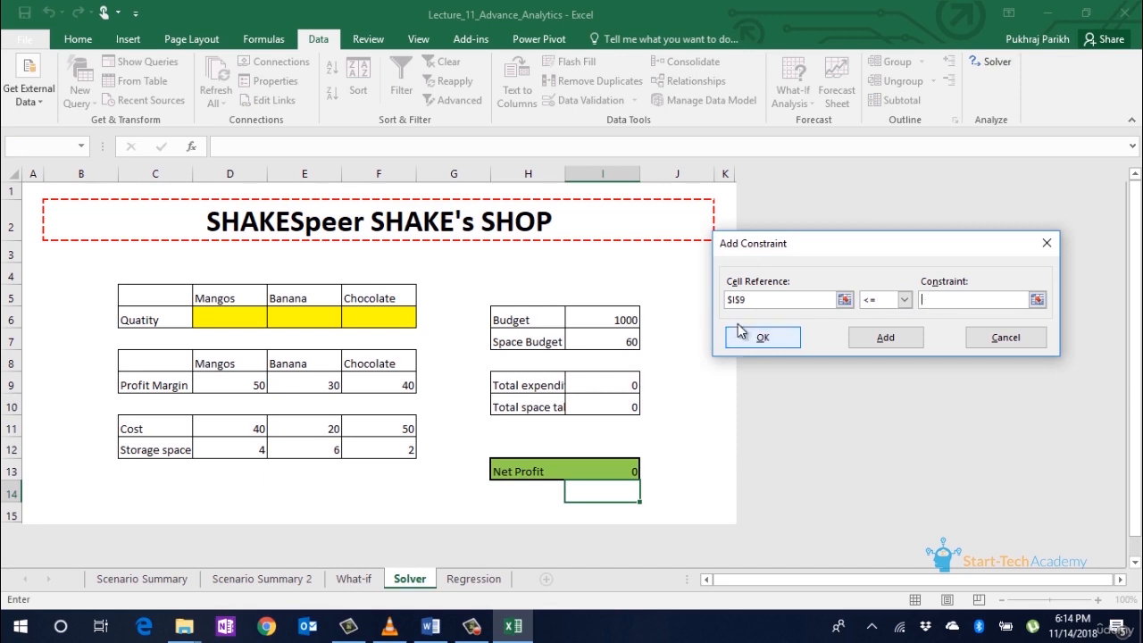
pyautogui.click(622, 320)
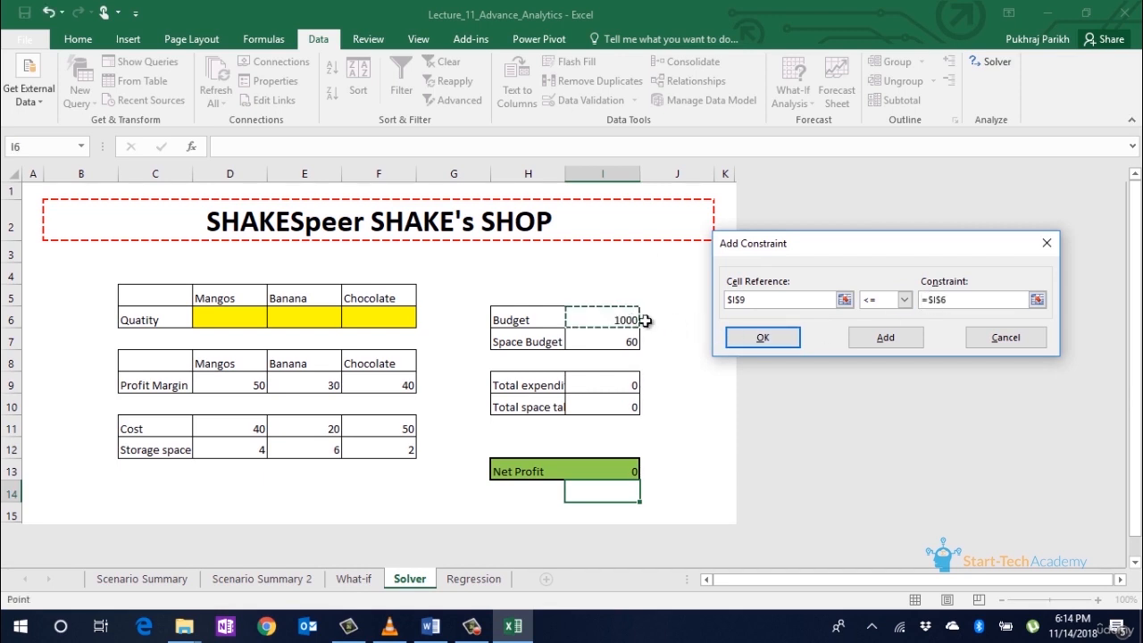
pyautogui.click(885, 339)
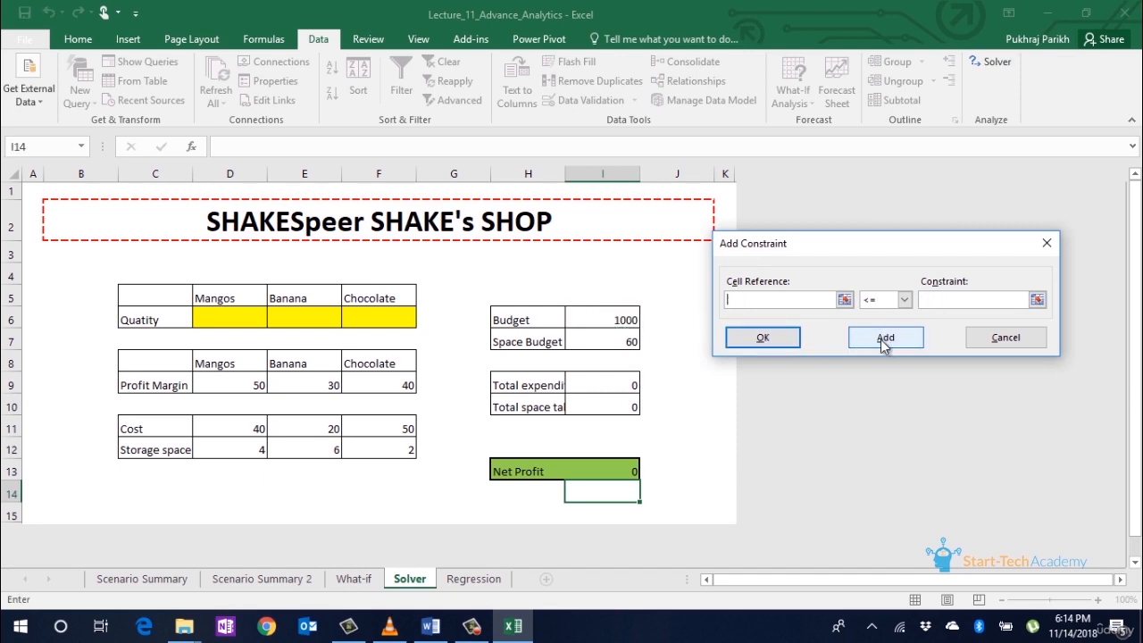
# Add a Solver constraint that total space taken I10 is <= the space budget in I7, and return to the Solver parameters
pyautogui.click(630, 413)
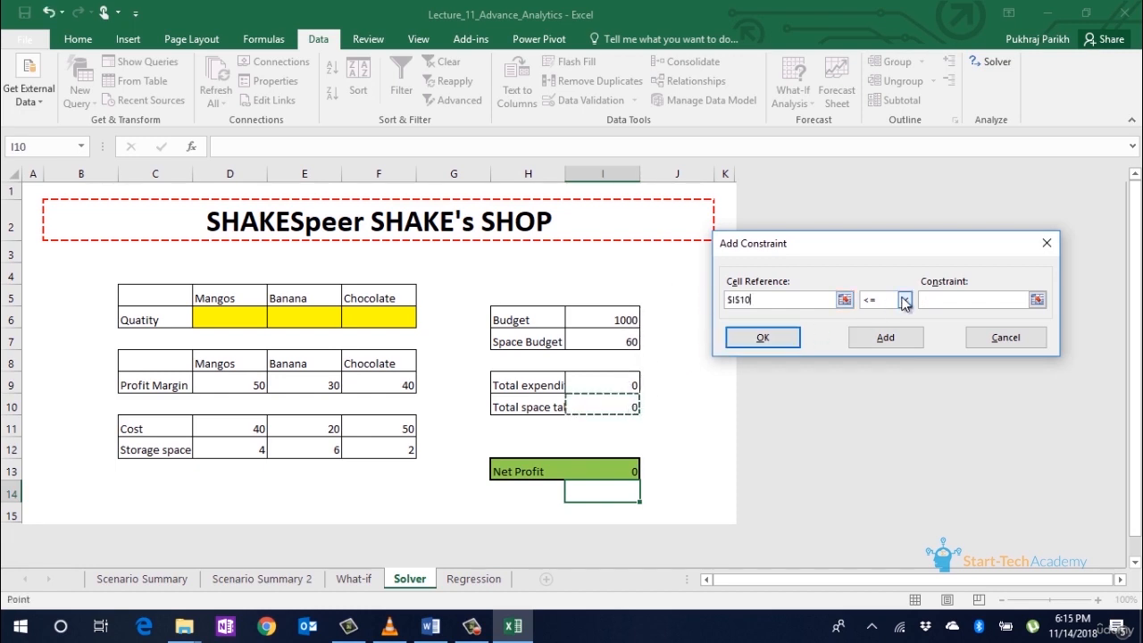
pyautogui.click(944, 302)
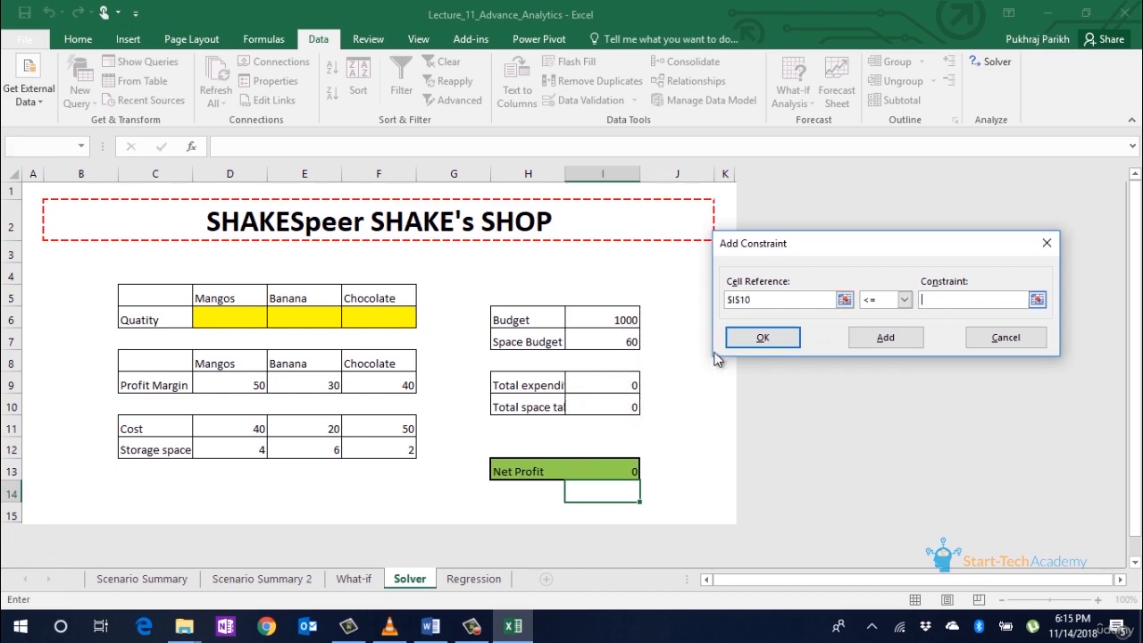
pyautogui.click(625, 345)
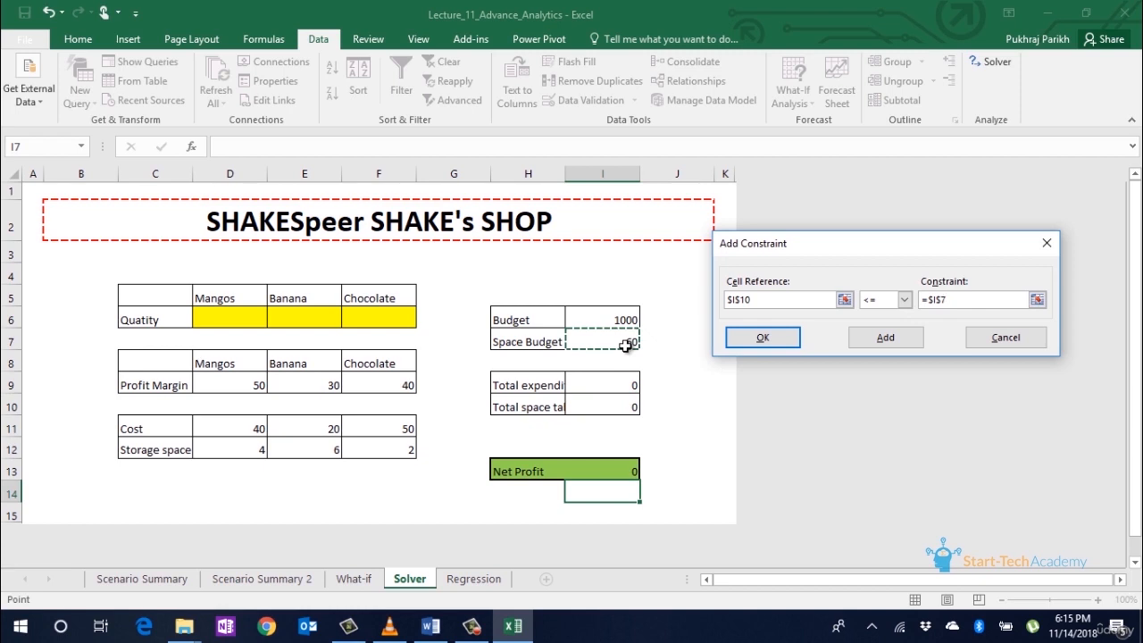
pyautogui.click(888, 340)
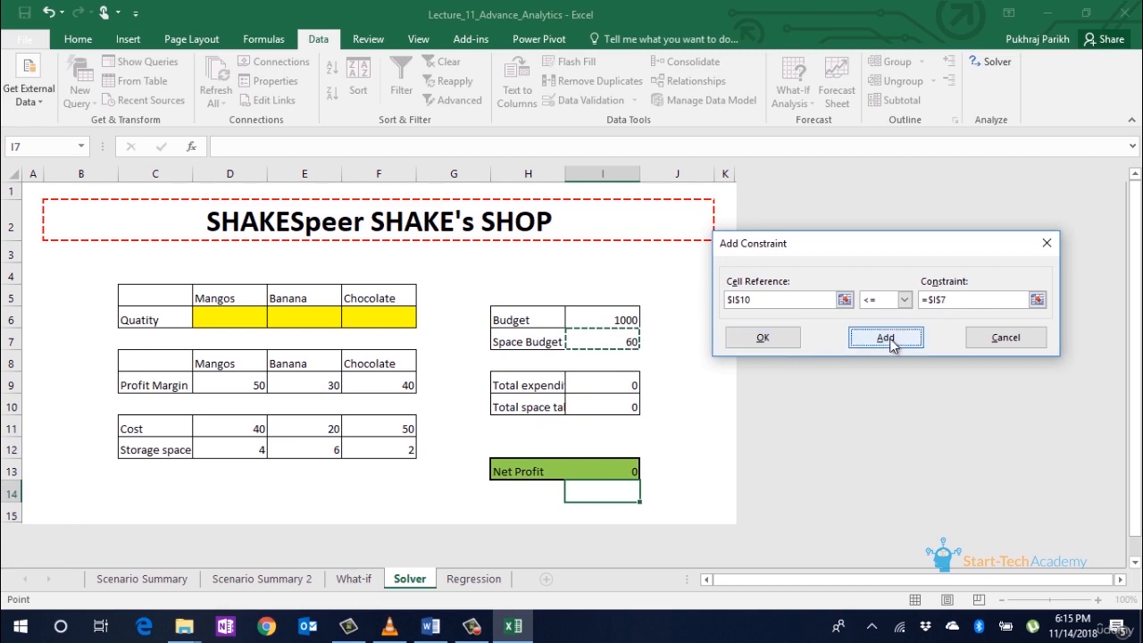
pyautogui.click(738, 338)
pyautogui.click(645, 375)
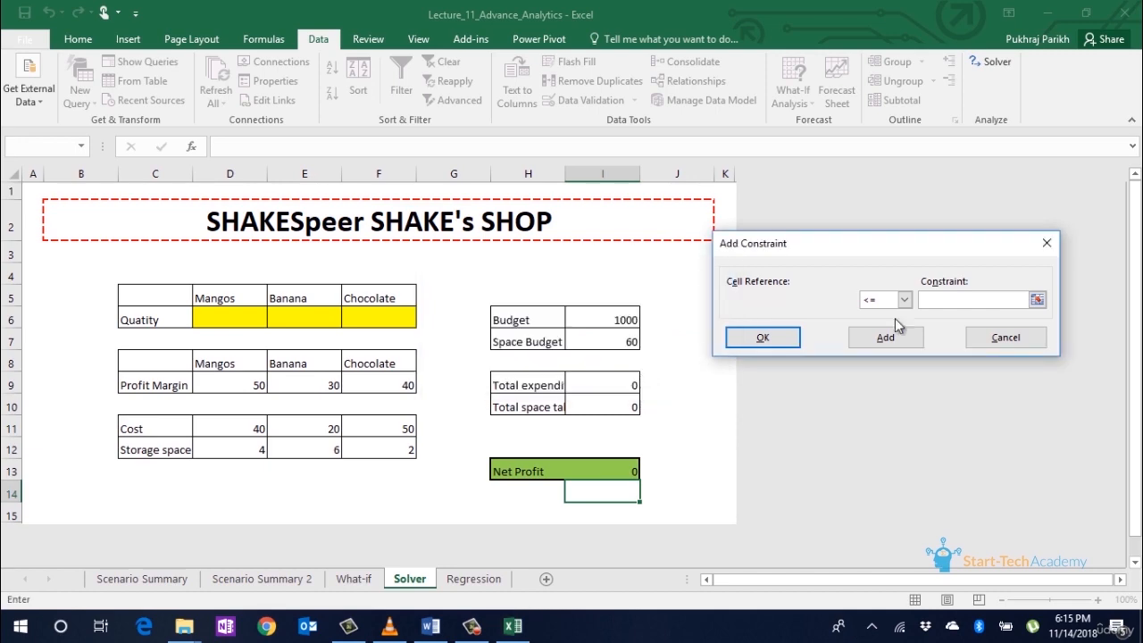
pyautogui.click(983, 337)
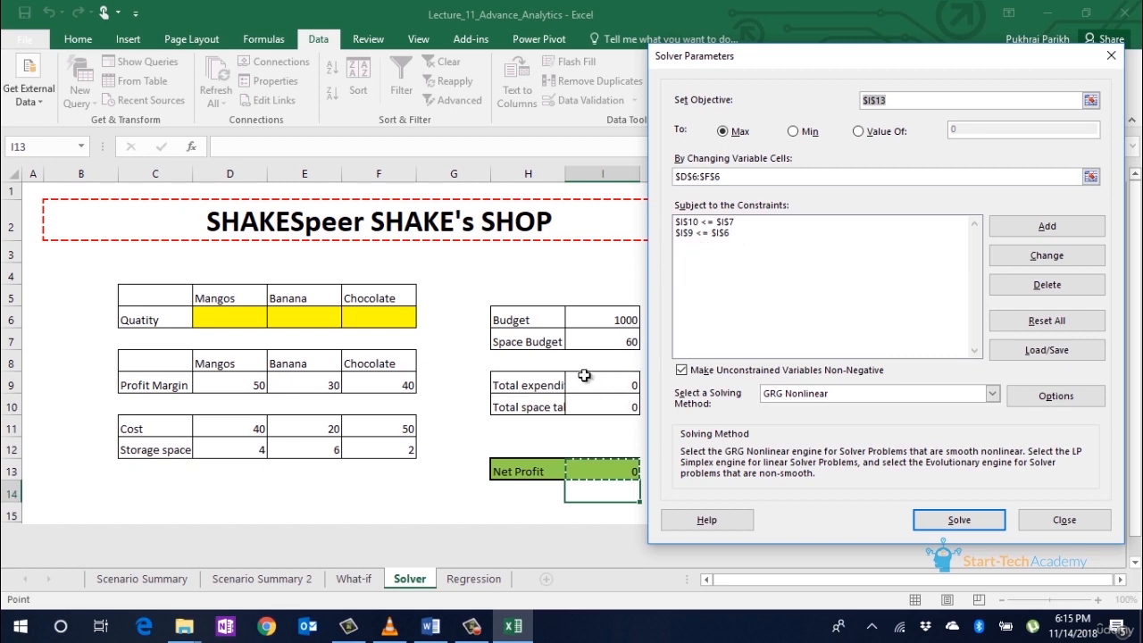
pyautogui.click(549, 327)
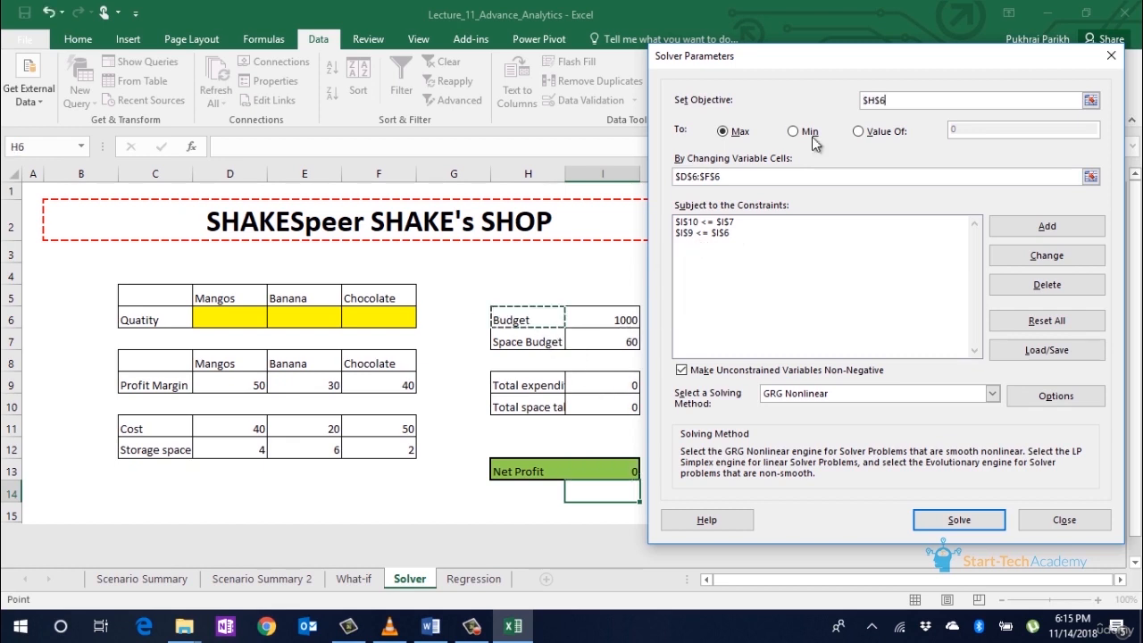
pyautogui.moveTo(890, 103); pyautogui.dragTo(860, 103)
pyautogui.click(601, 477)
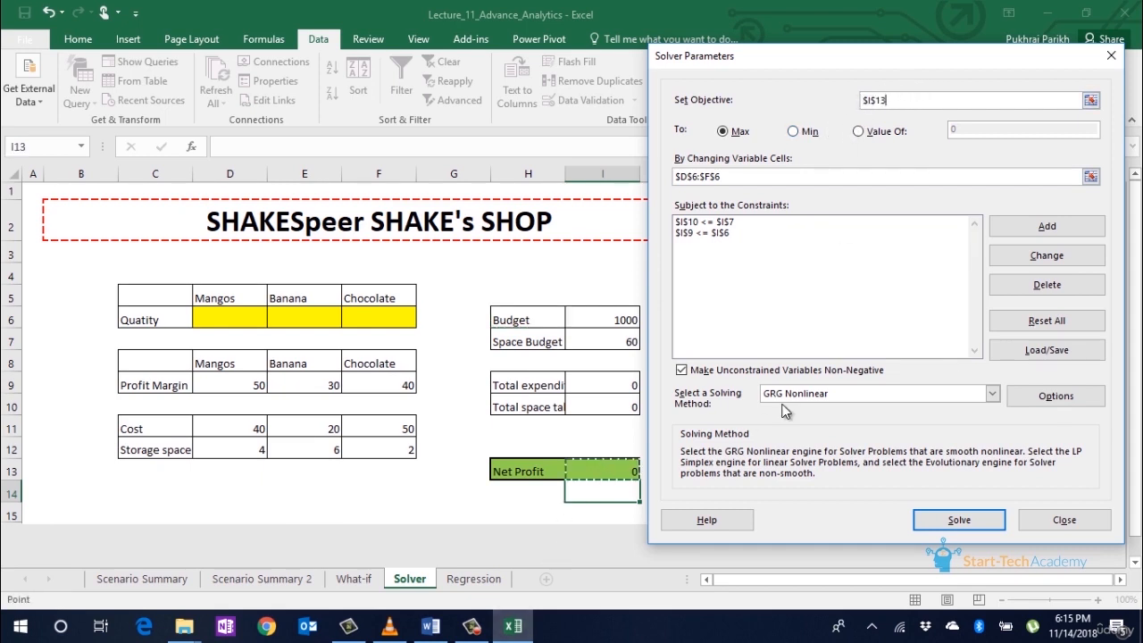
pyautogui.click(825, 310)
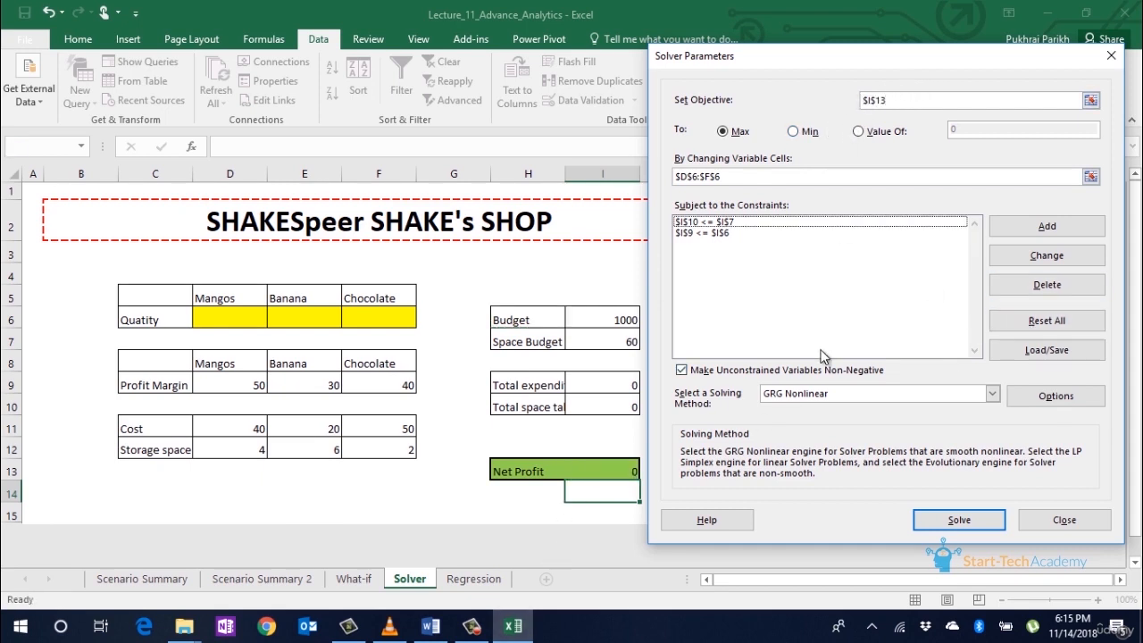
# Set the solving method to Simplex LP
pyautogui.click(993, 394)
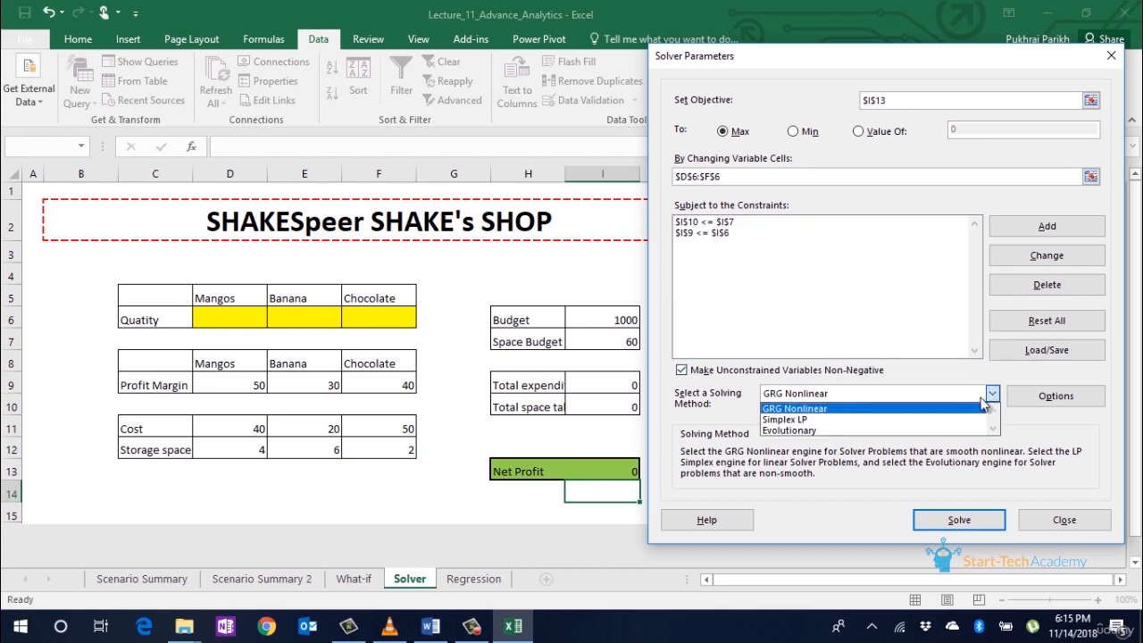
pyautogui.click(890, 431)
pyautogui.press('Down')
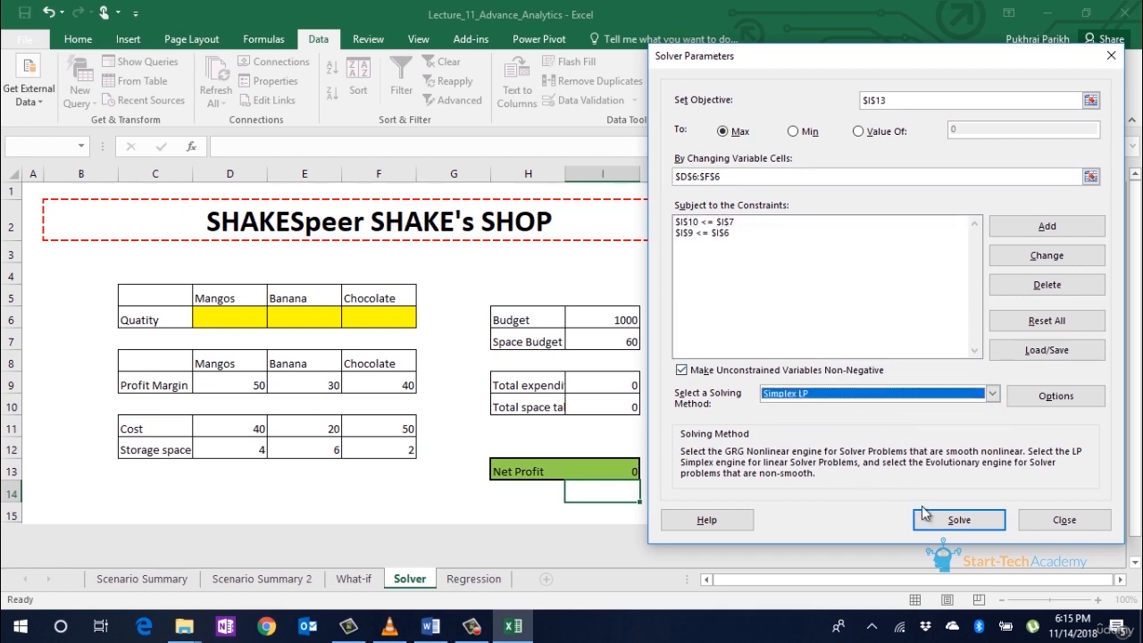
# Solve the model and keep the Solver solution without creating any report
pyautogui.click(952, 522)
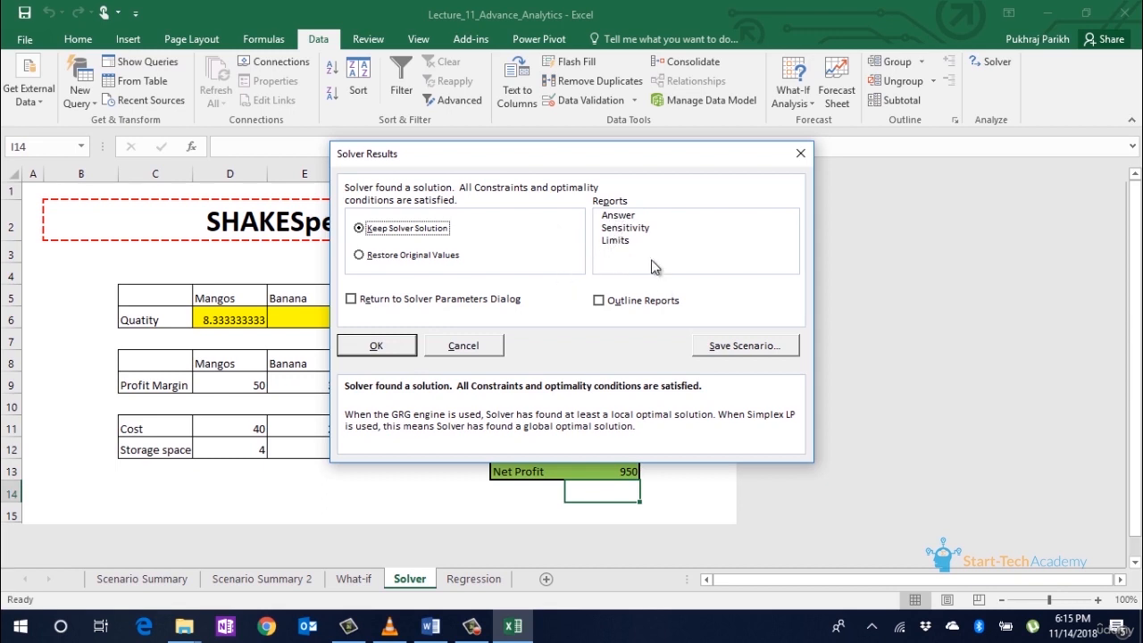
pyautogui.click(626, 227)
pyautogui.click(628, 231)
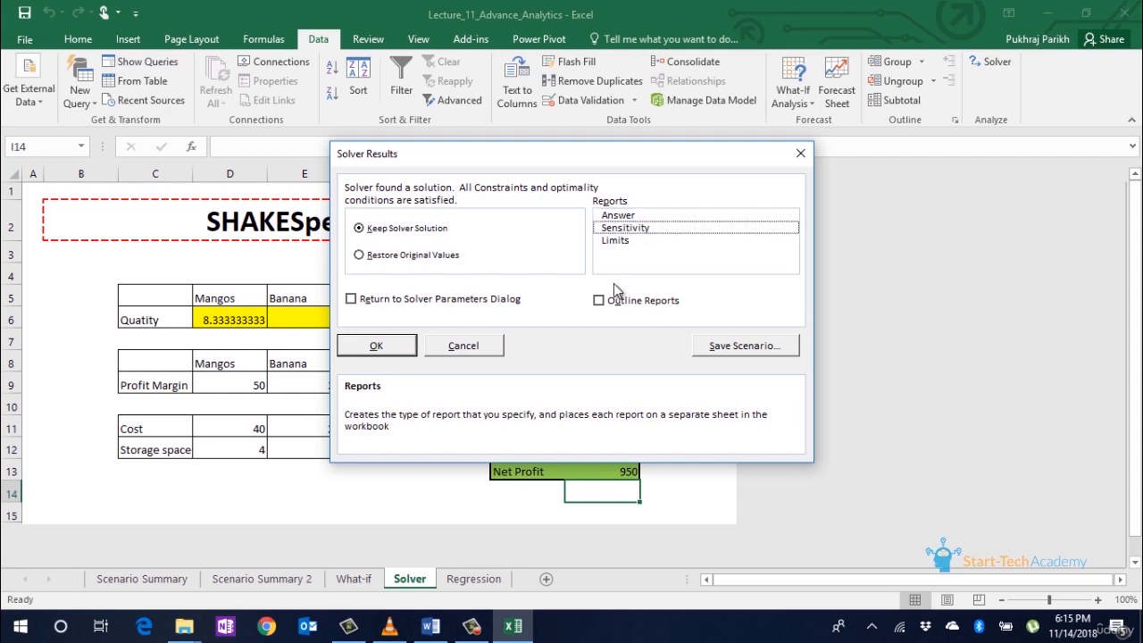
pyautogui.click(376, 347)
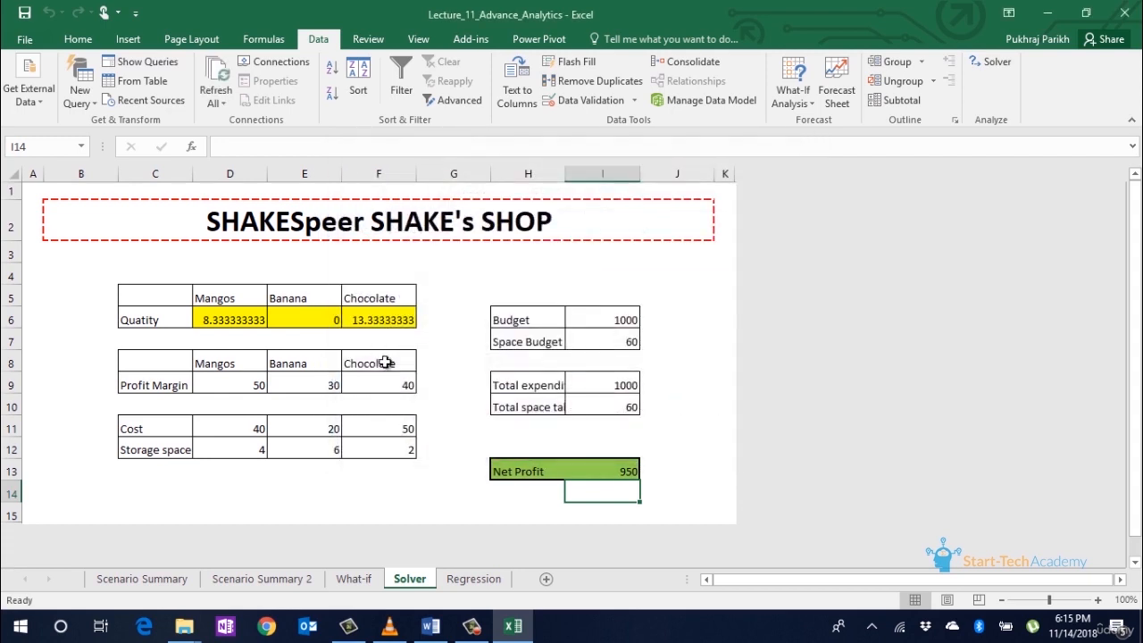
# Examine the solved mango quantity in D6 and the net profit in I13
pyautogui.click(203, 312)
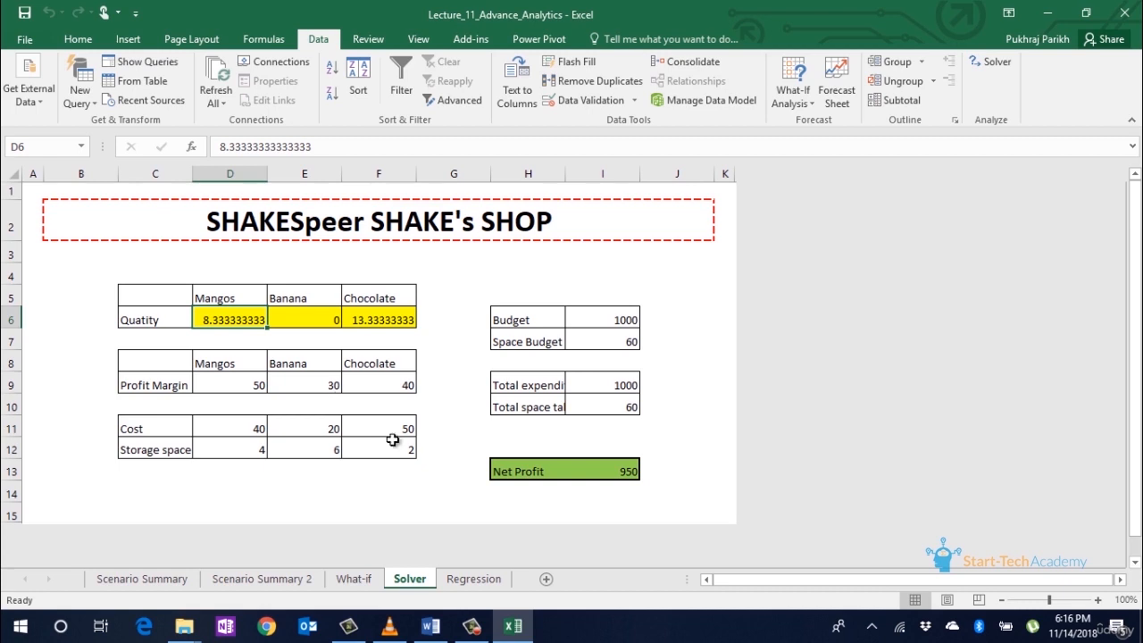
pyautogui.click(622, 474)
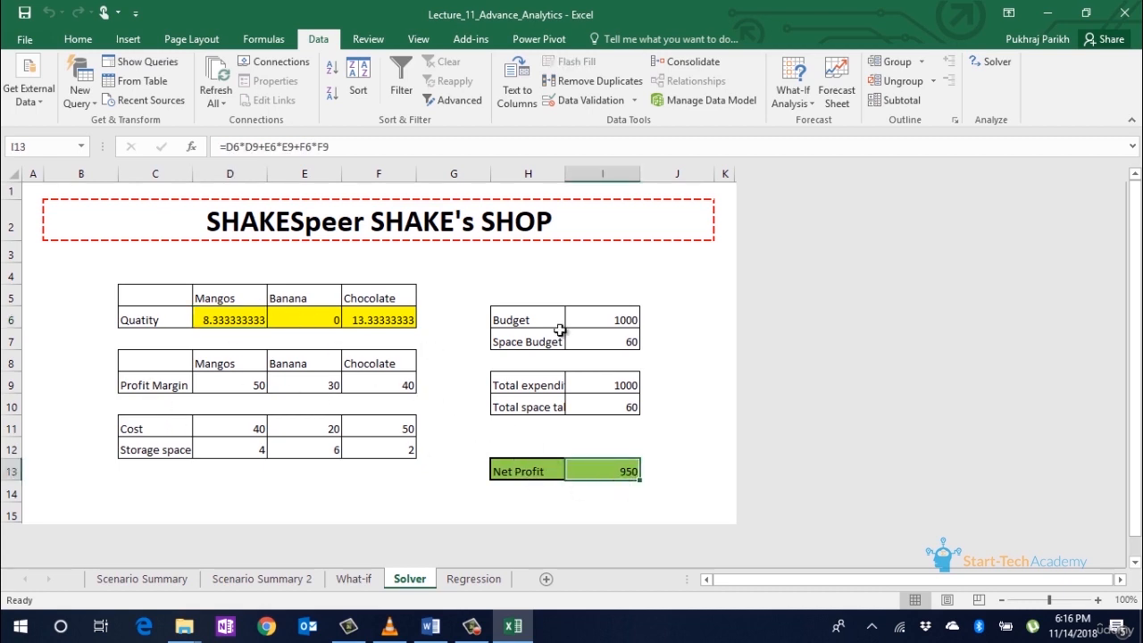
pyautogui.click(488, 457)
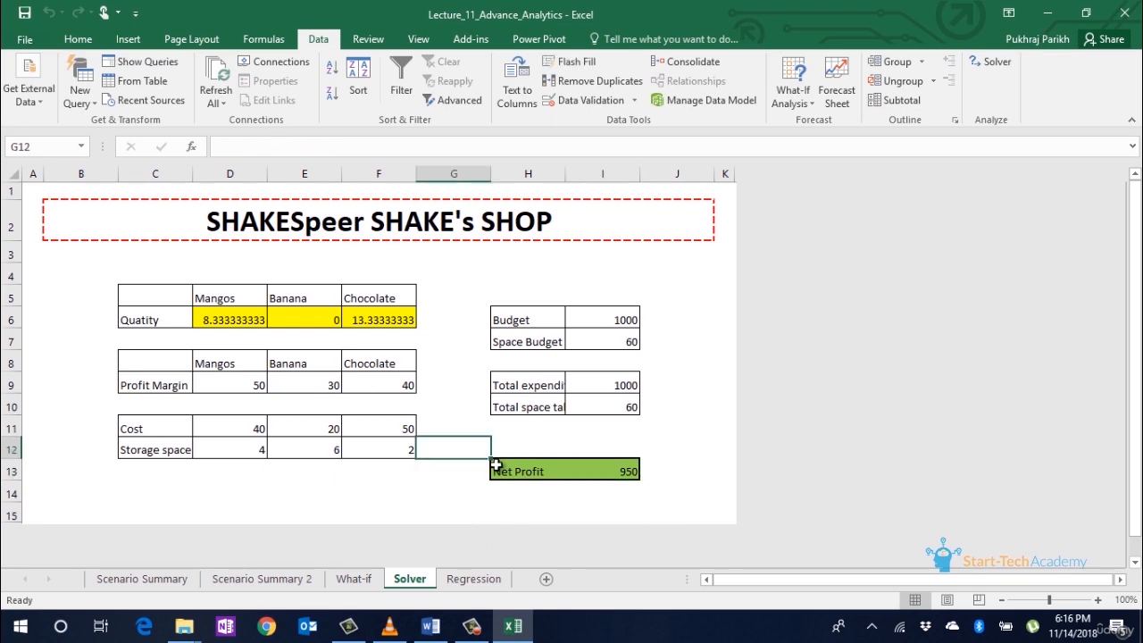
# Open the Regression sheet and select the Marketing expnditure header in D4 to review the sales data
pyautogui.click(474, 581)
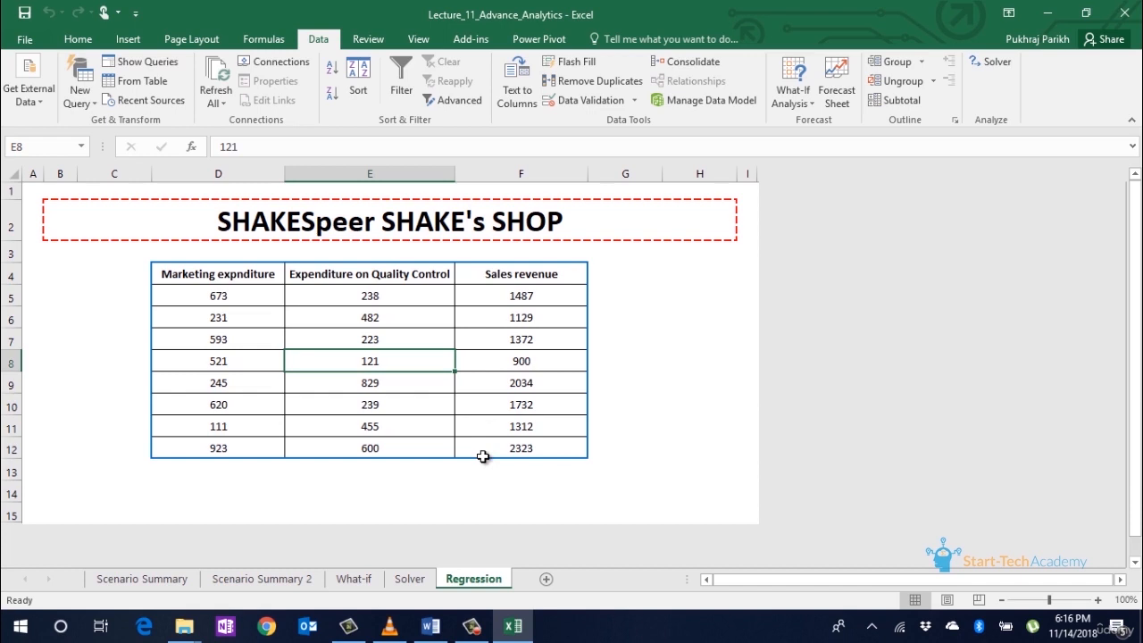
pyautogui.click(268, 274)
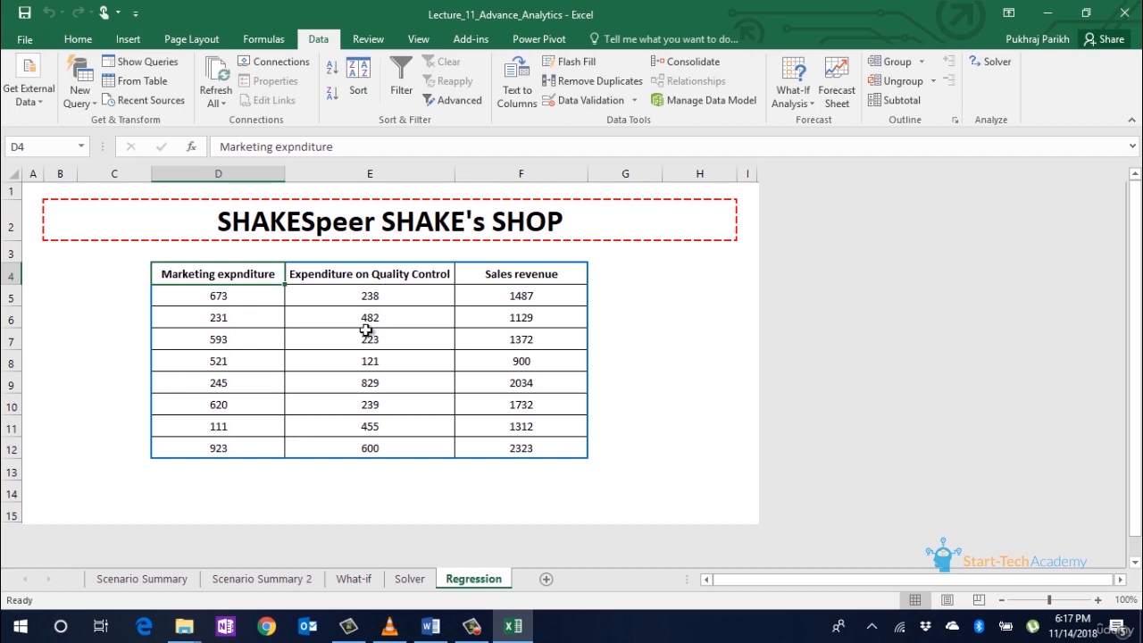
# Enable the Analysis ToolPak add-in through the Excel options
pyautogui.click(487, 288)
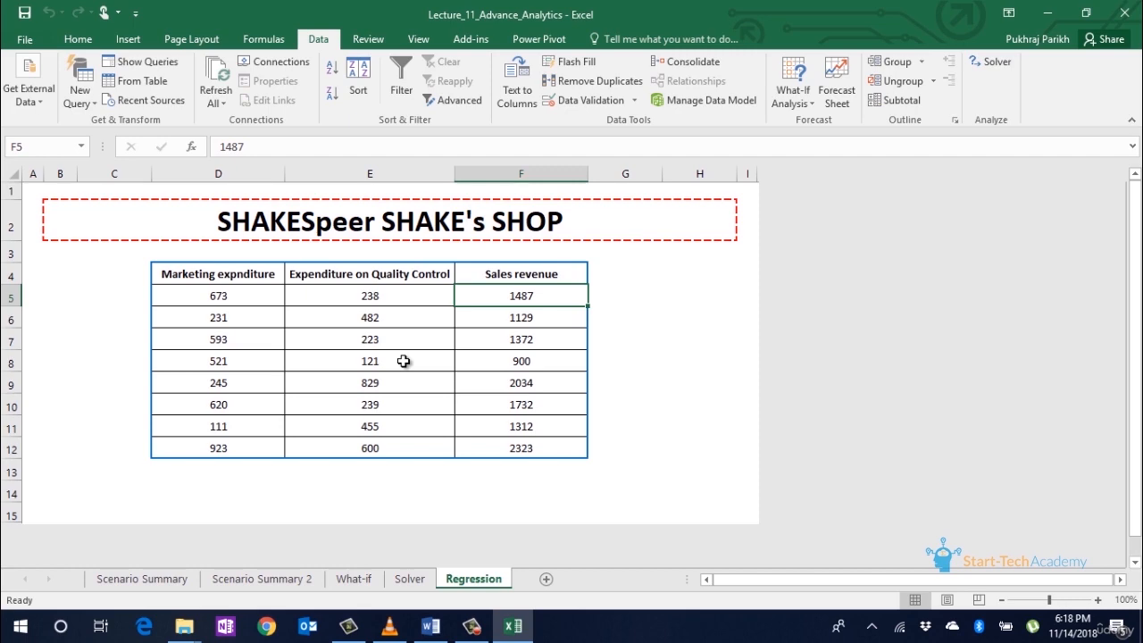
pyautogui.click(16, 39)
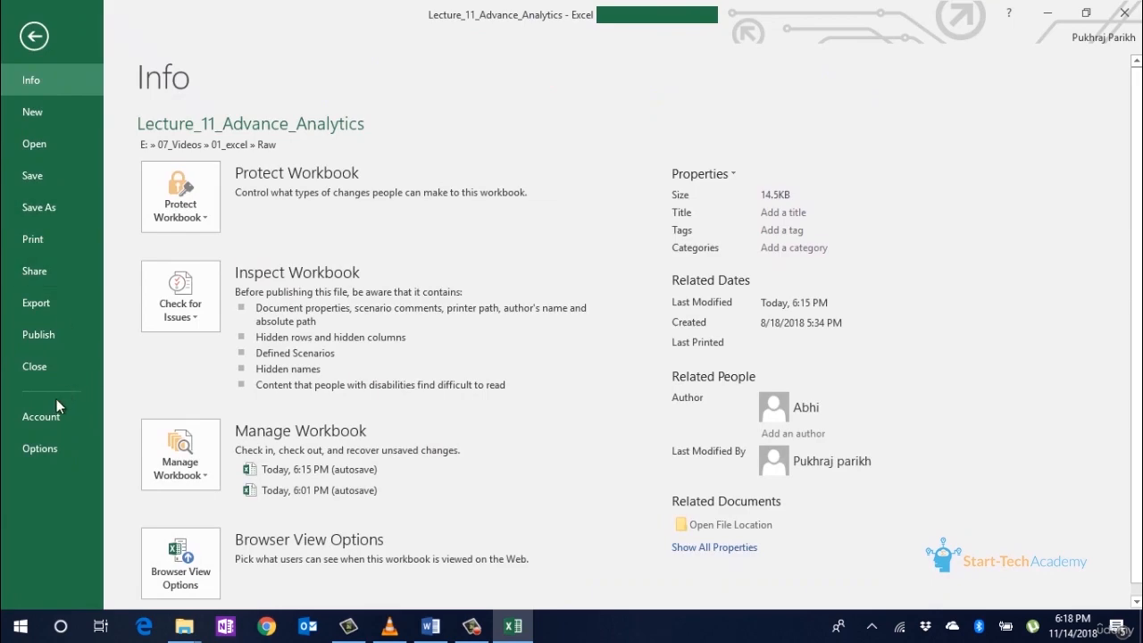
pyautogui.click(29, 450)
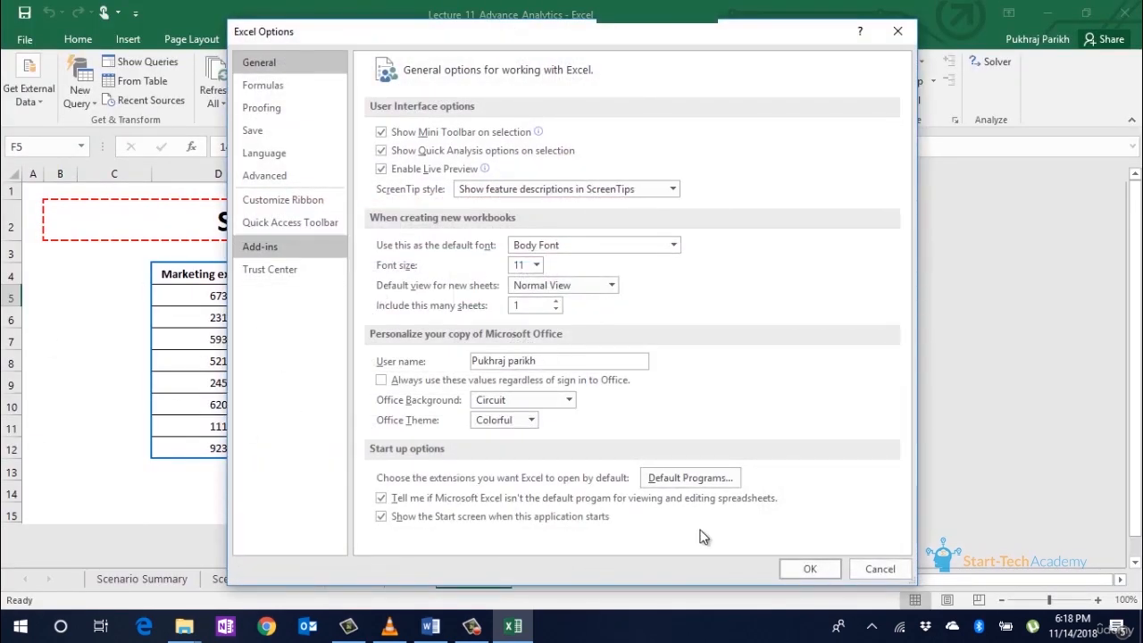
pyautogui.click(598, 533)
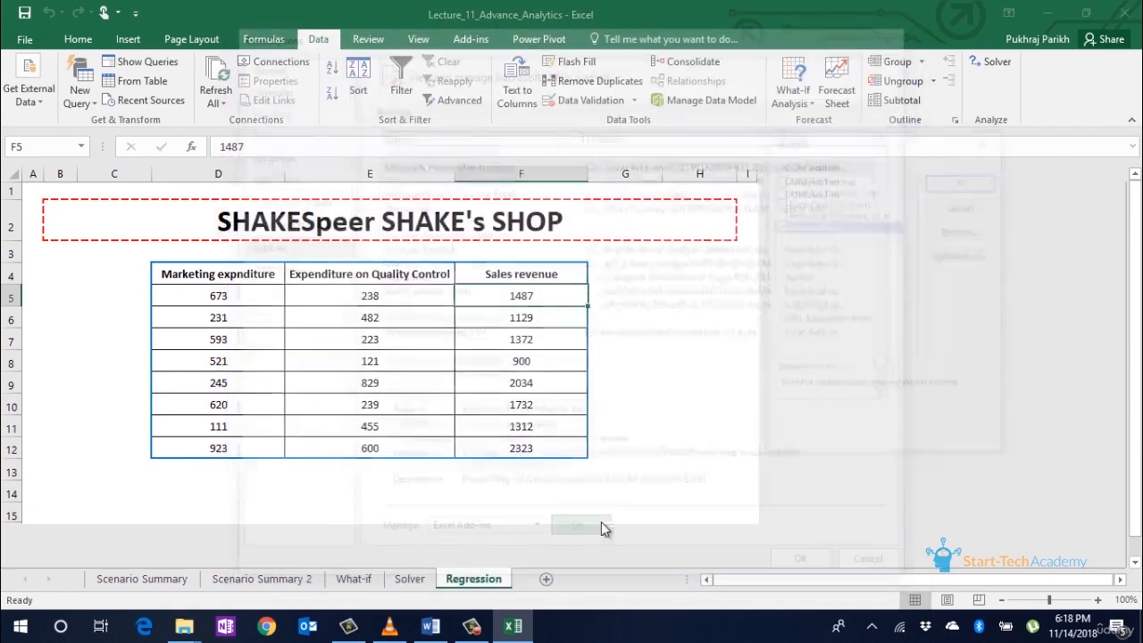
pyautogui.click(778, 179)
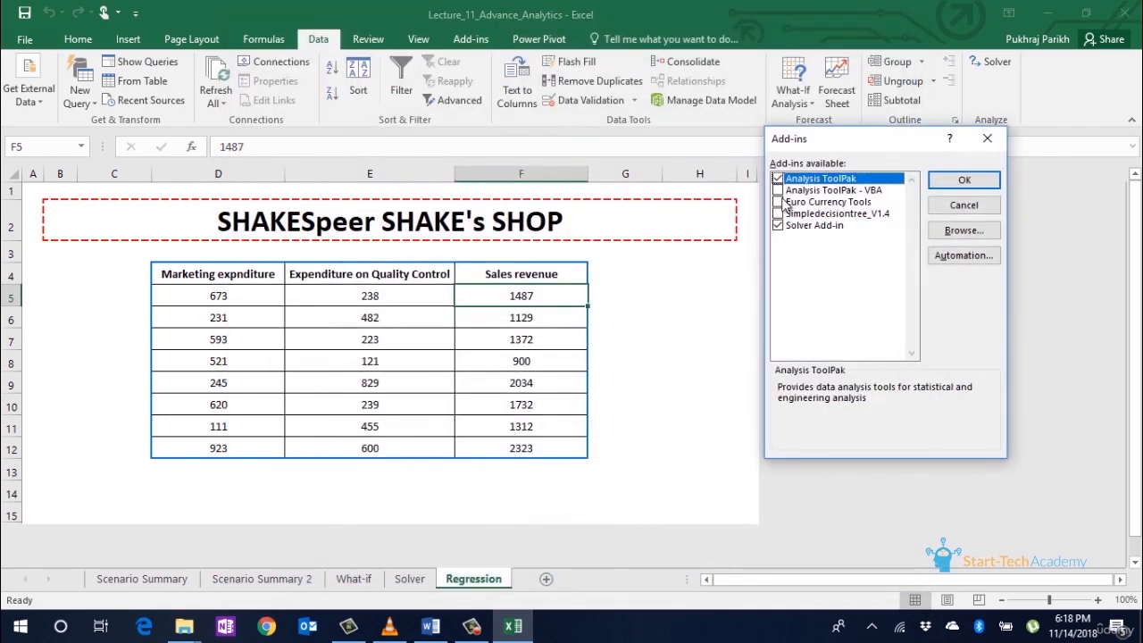
pyautogui.click(959, 179)
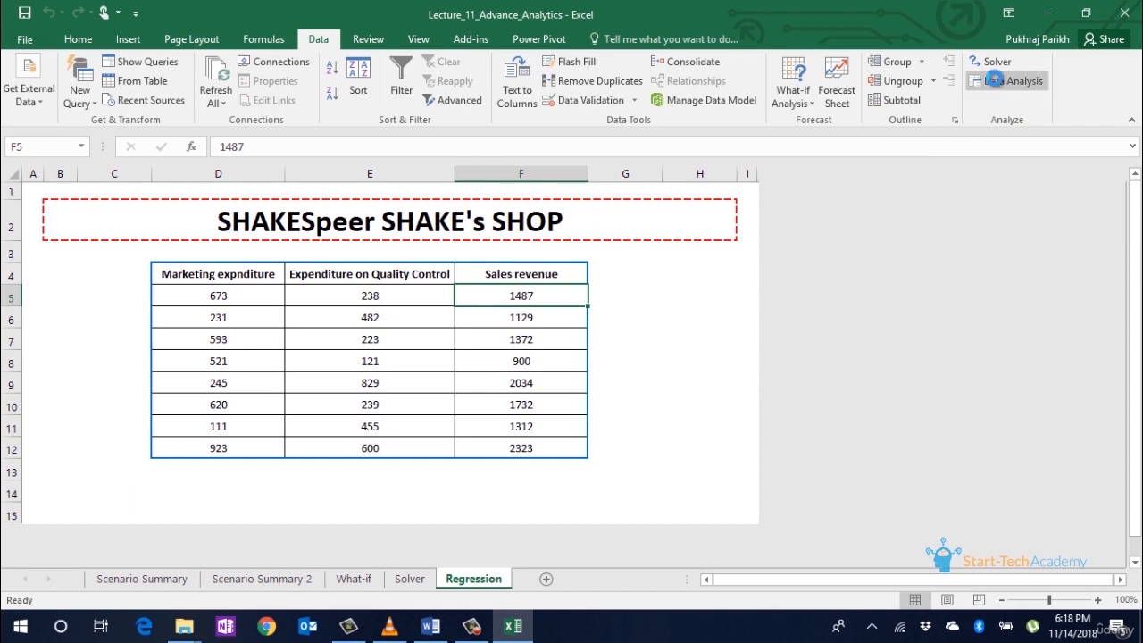
# Start the Regression tool from the Data Analysis tools
pyautogui.click(993, 81)
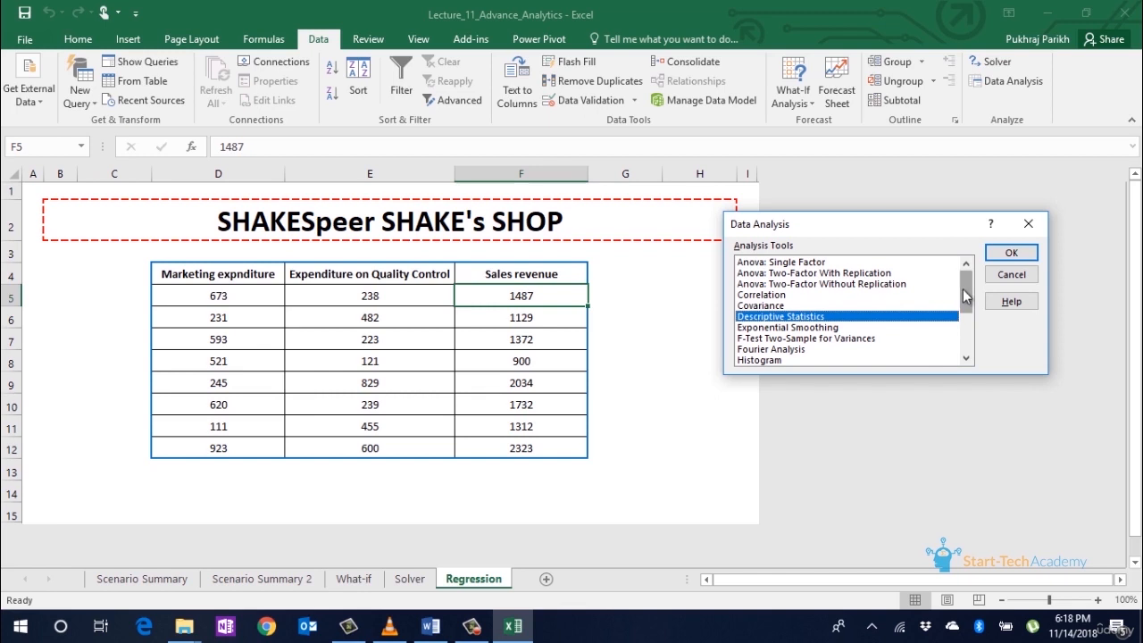
pyautogui.moveTo(964, 297); pyautogui.dragTo(971, 332)
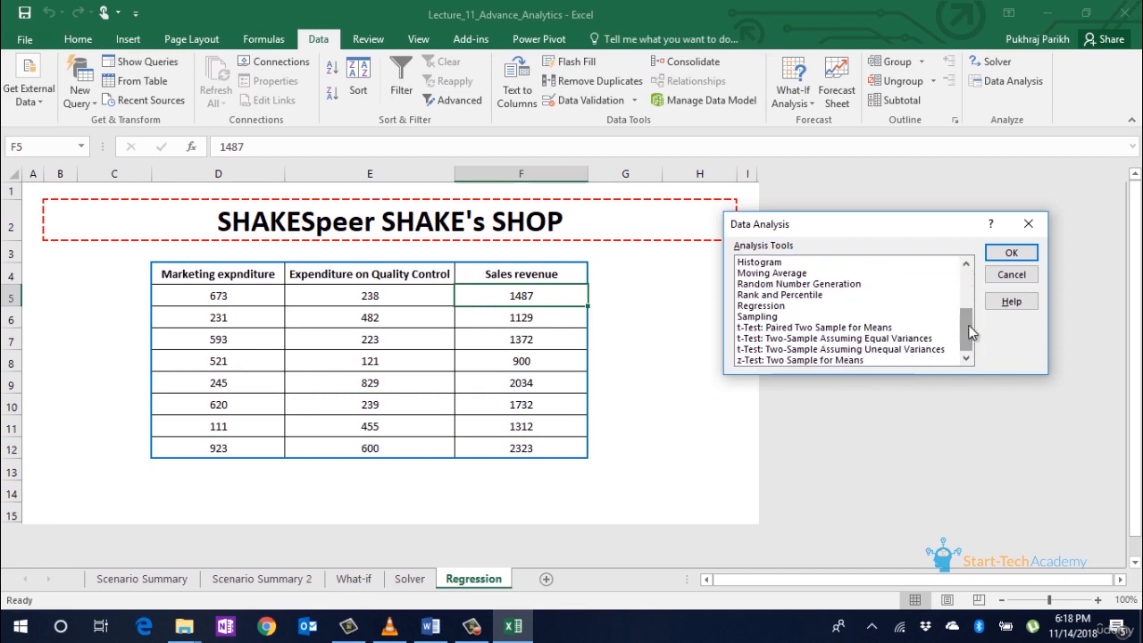
pyautogui.click(760, 307)
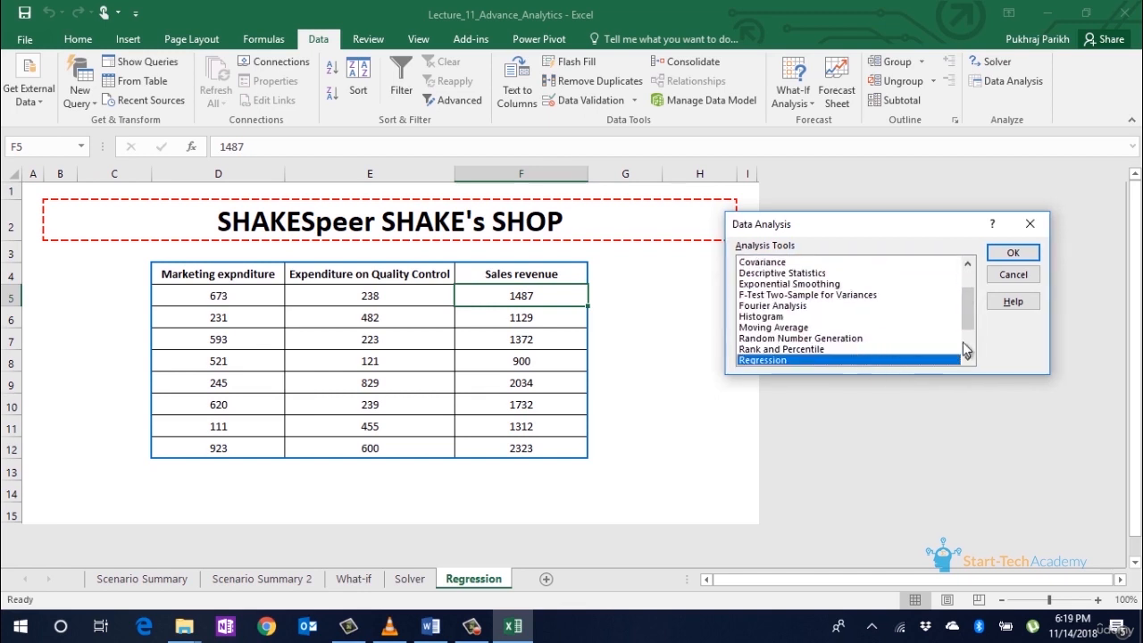
pyautogui.scroll(-2, 969, 311)
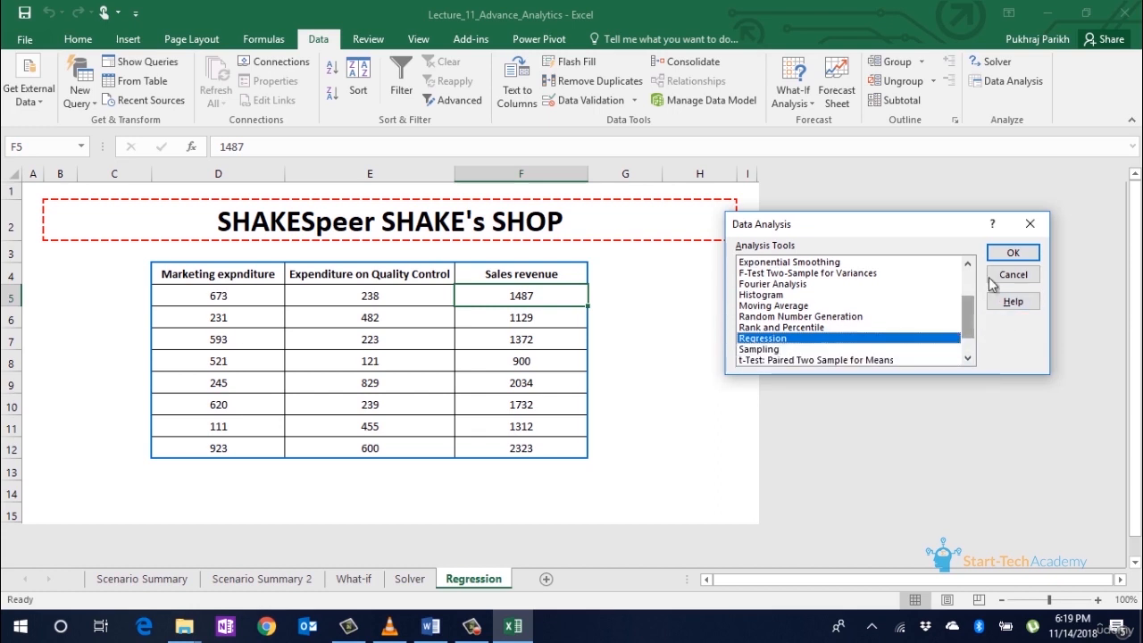
pyautogui.click(1013, 253)
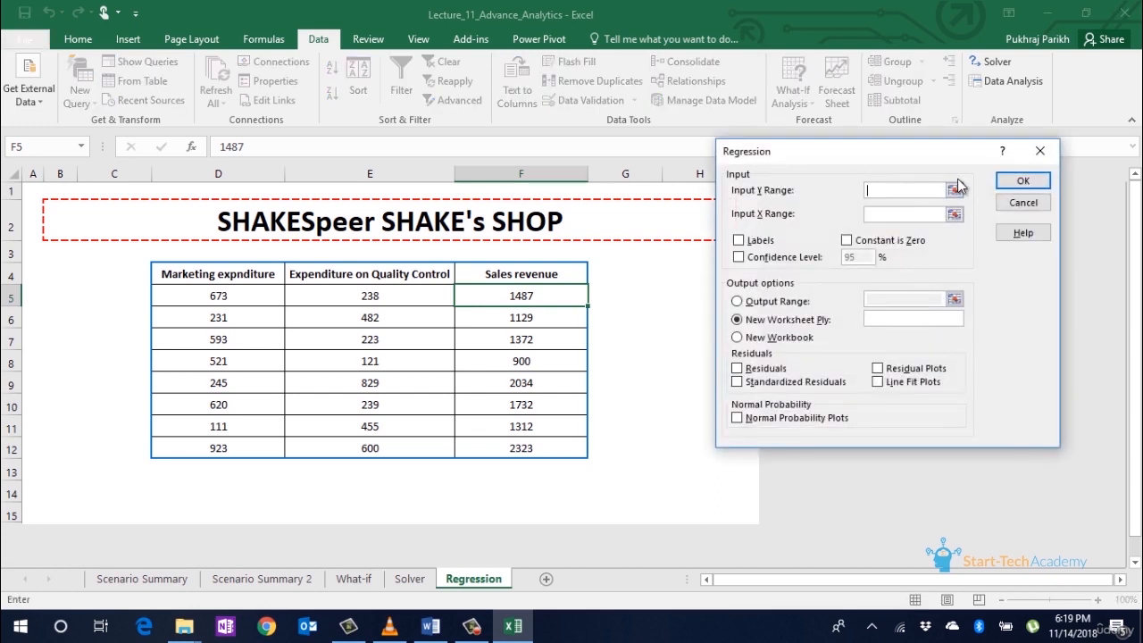
# Set the regression's Input Y Range to $F$4:$F$12 and its Input X Range to $D$4:$E$12, including the headers
pyautogui.click(954, 190)
pyautogui.moveTo(521, 275); pyautogui.dragTo(564, 445)
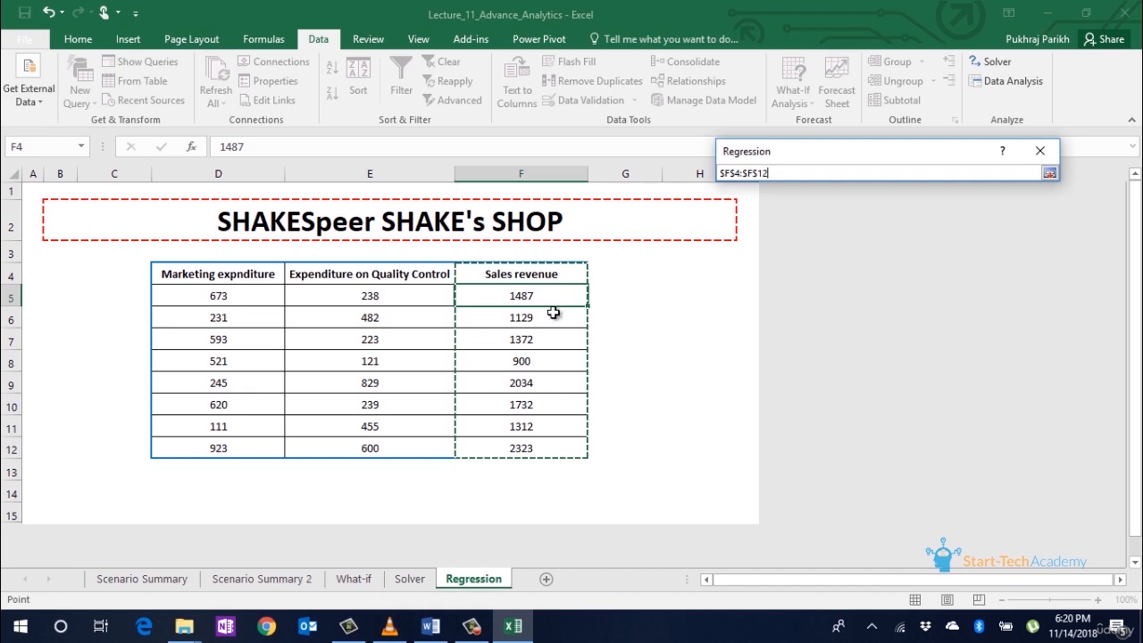
pyautogui.press('Return')
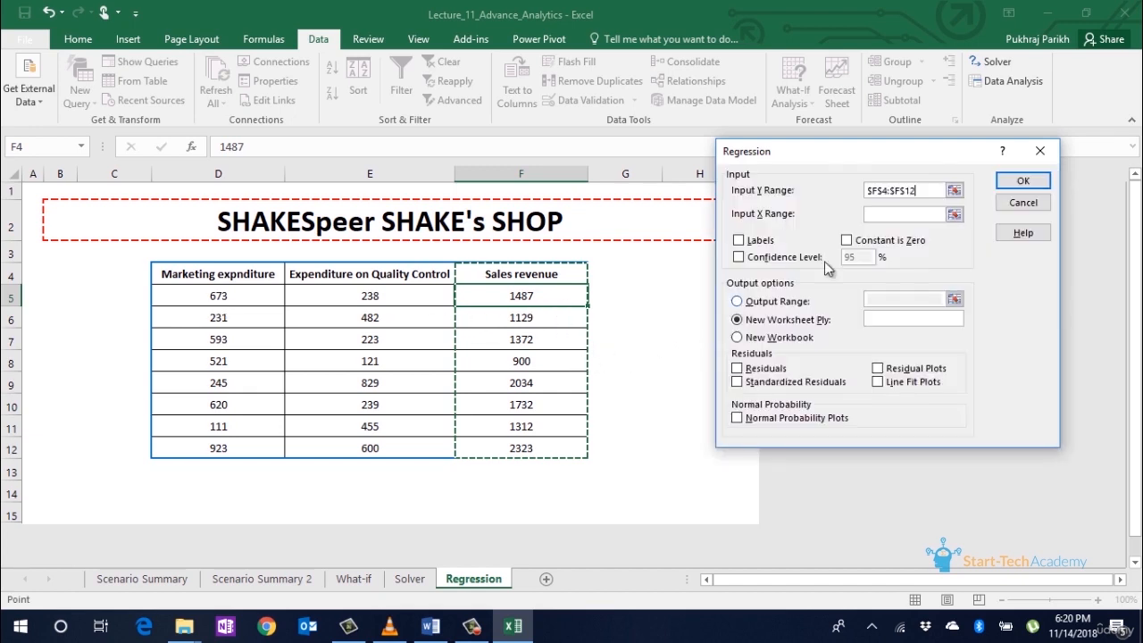
pyautogui.click(954, 216)
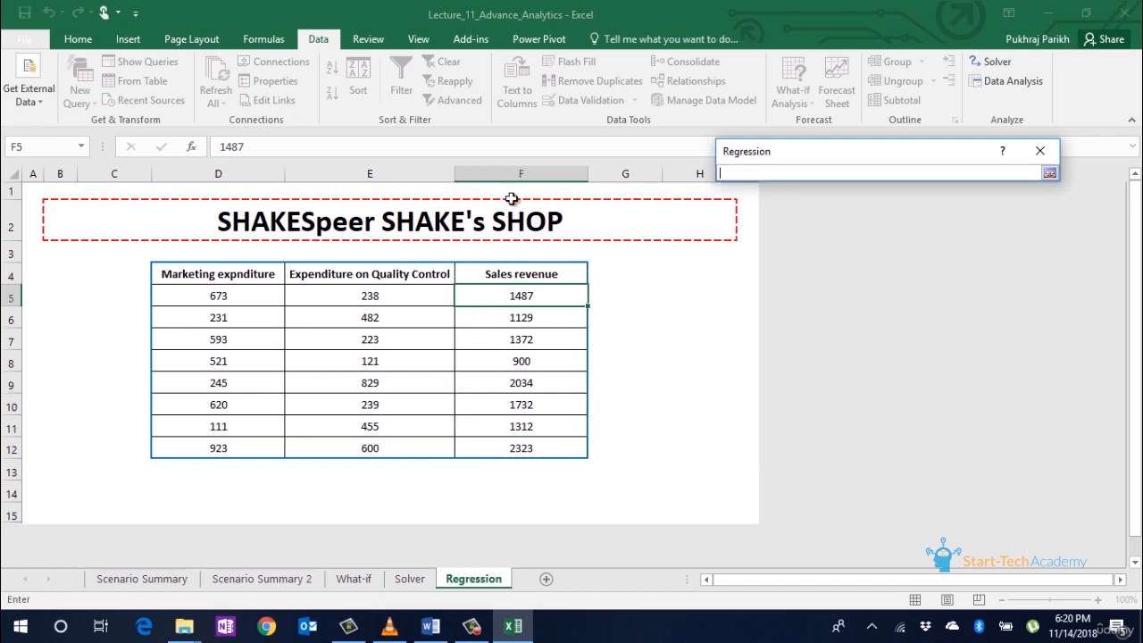
pyautogui.click(179, 280)
pyautogui.moveTo(179, 281); pyautogui.dragTo(366, 443)
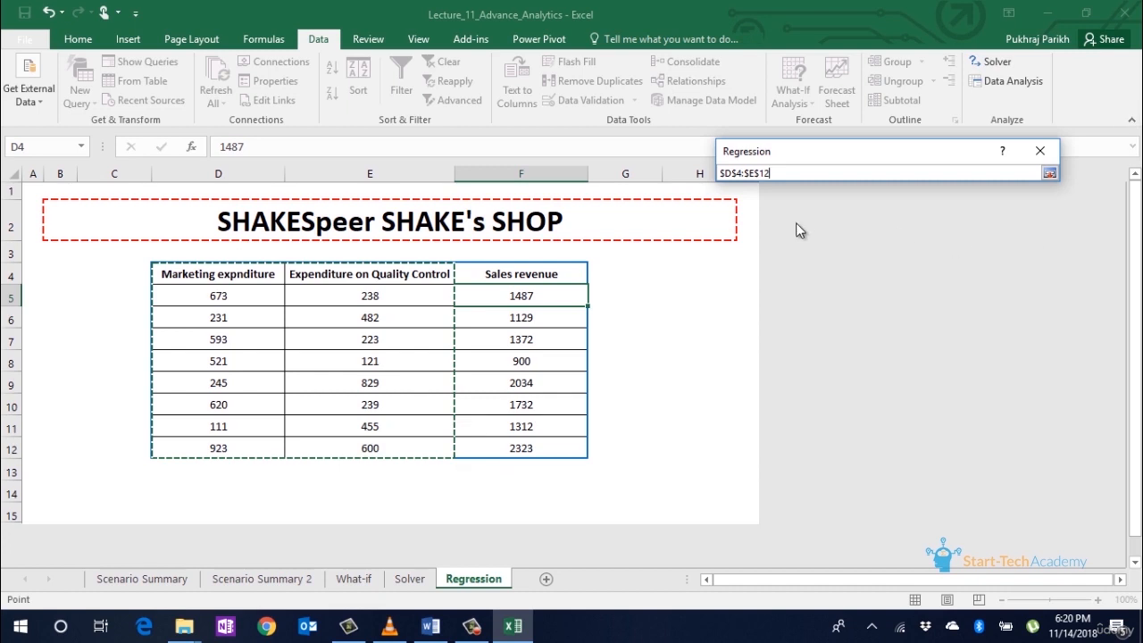
pyautogui.click(1049, 173)
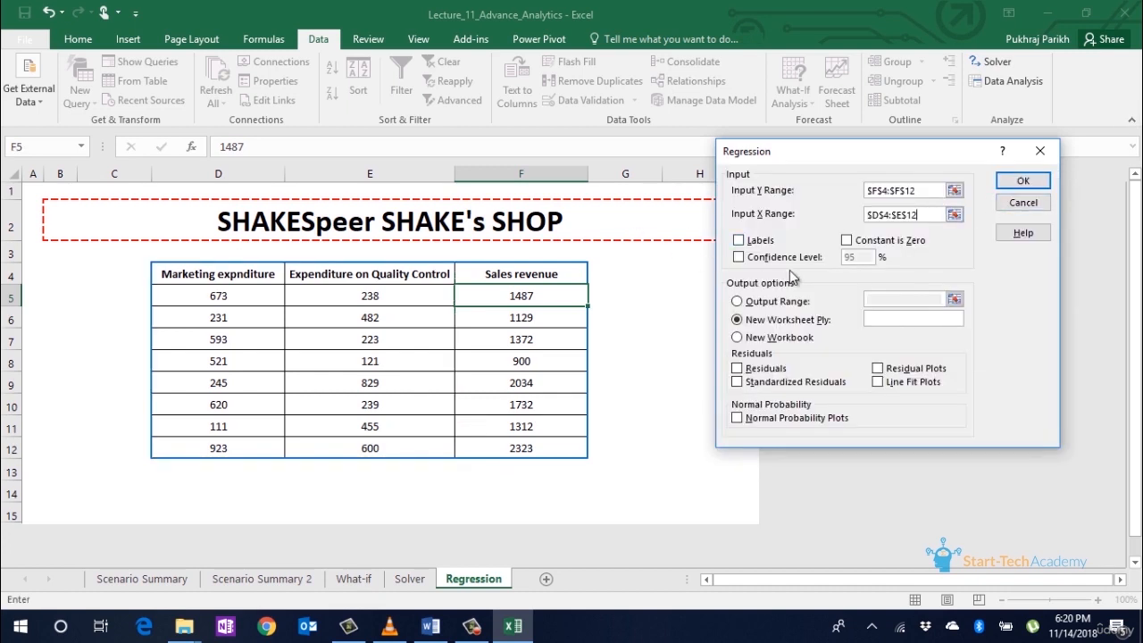
# Run the regression with Labels enabled into a new worksheet, and autofit column A of the summary output
pyautogui.click(748, 241)
pyautogui.click(1023, 183)
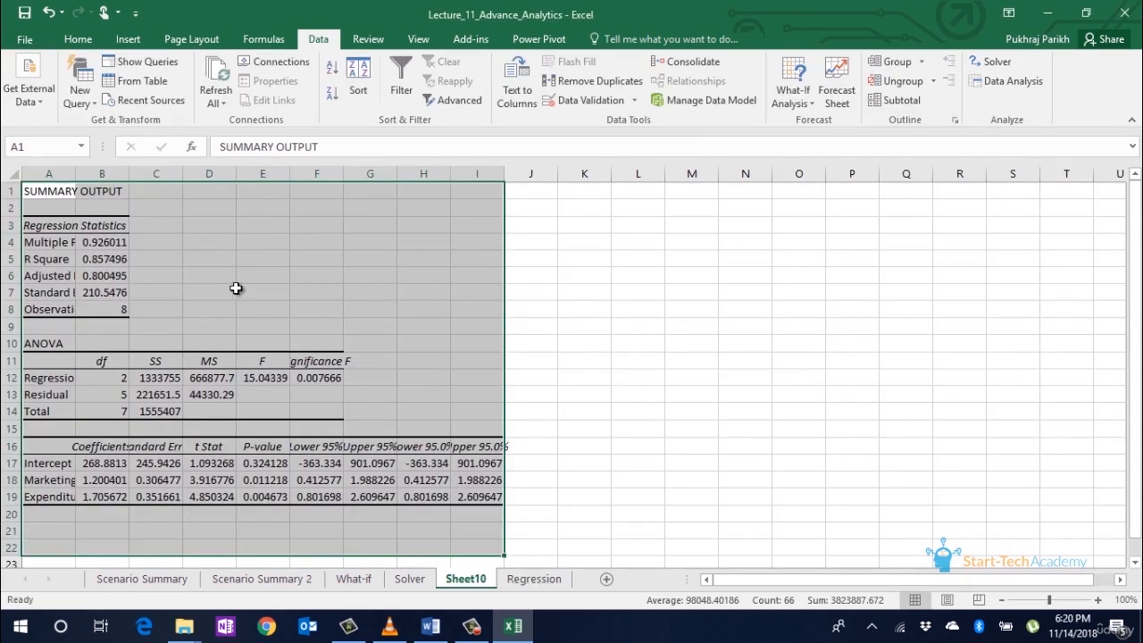
pyautogui.doubleClick(72, 169)
# Examine the ANOVA figures, Multiple R and R Square in the summary output, and consult the source data on the Regression sheet
pyautogui.click(379, 377)
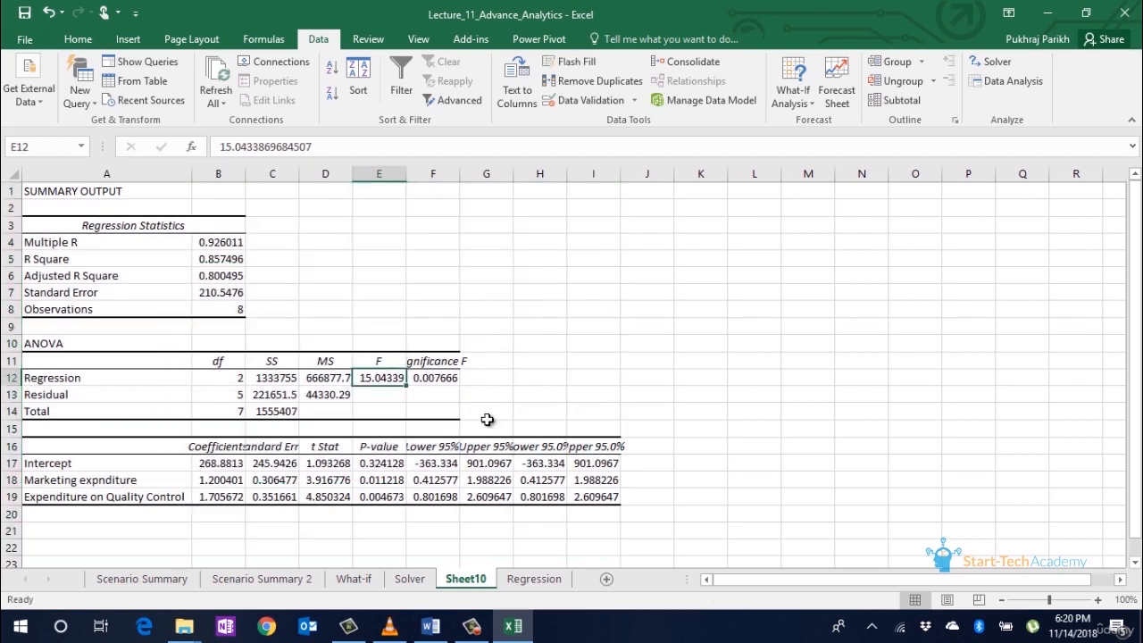
pyautogui.click(478, 475)
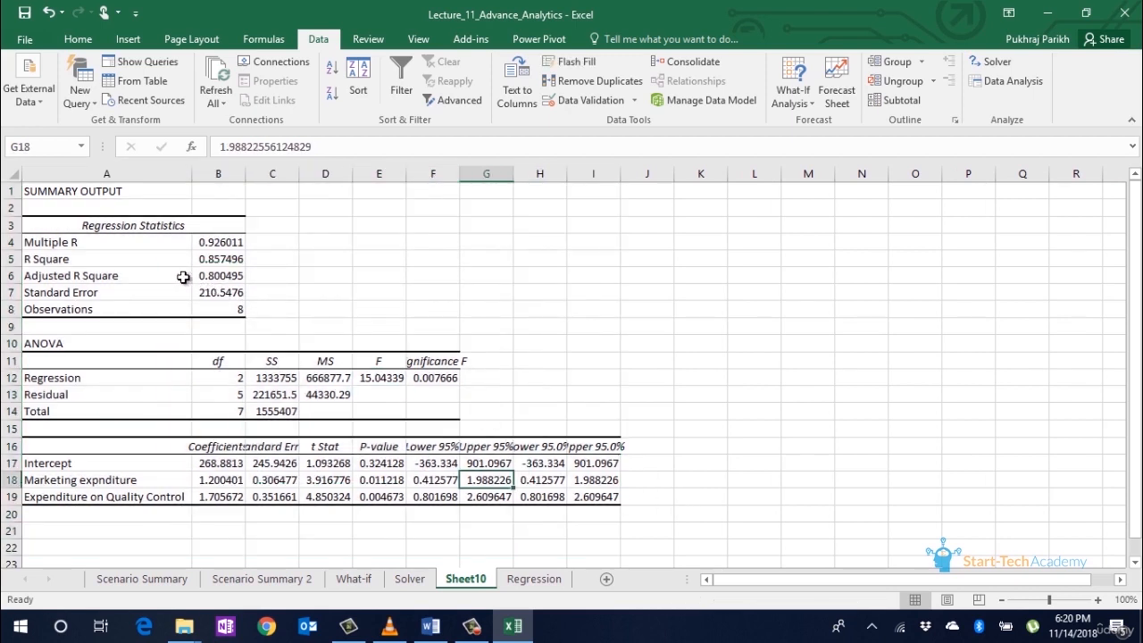
pyautogui.click(217, 247)
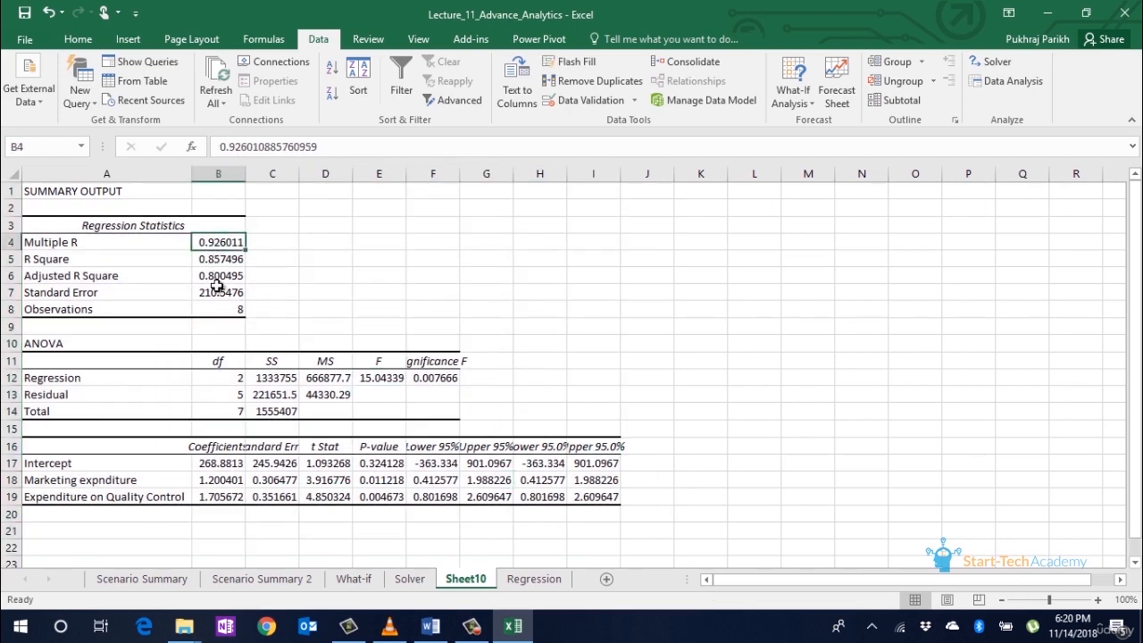
pyautogui.click(520, 582)
pyautogui.click(244, 301)
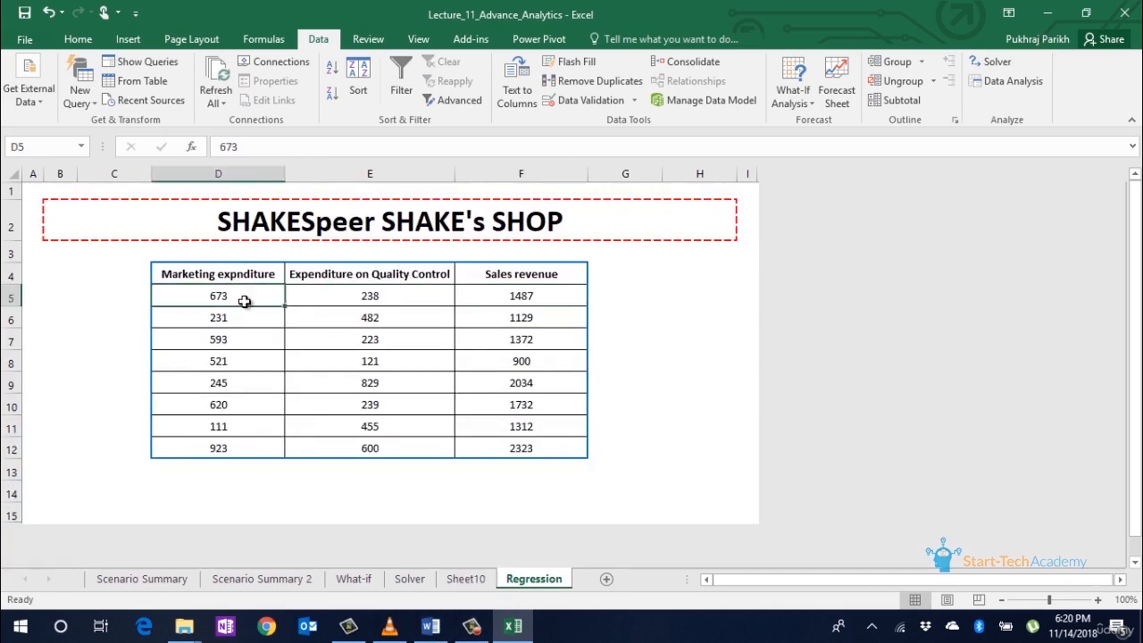
pyautogui.click(461, 580)
pyautogui.click(220, 261)
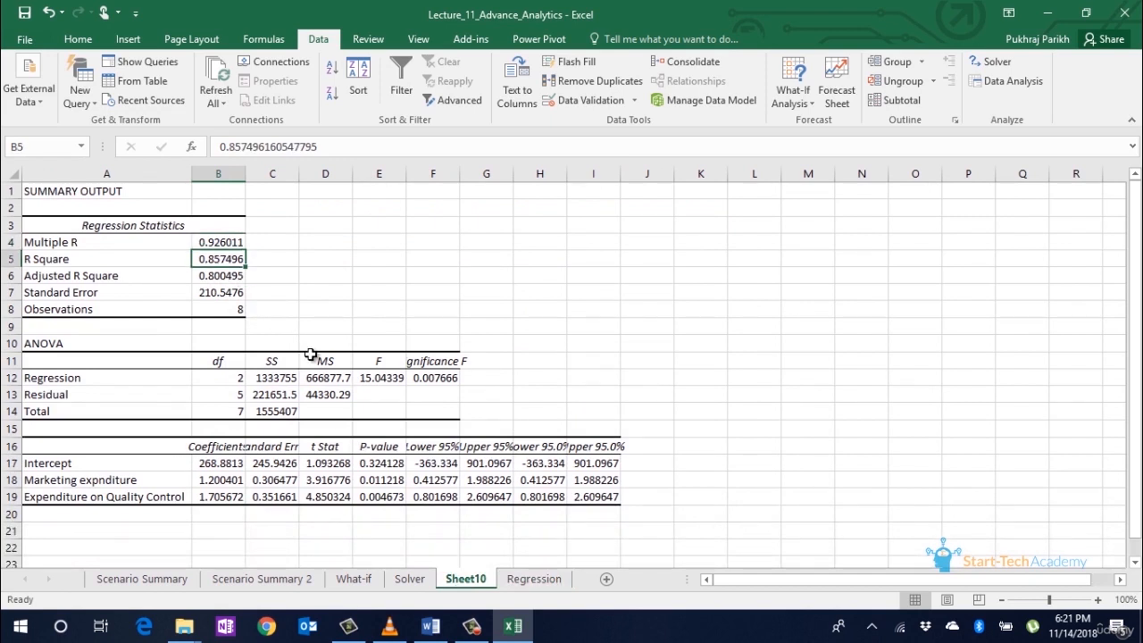
# Autofit the narrow output columns B, C and F, and review the marketing, quality control and intercept coefficients
pyautogui.doubleClick(459, 174)
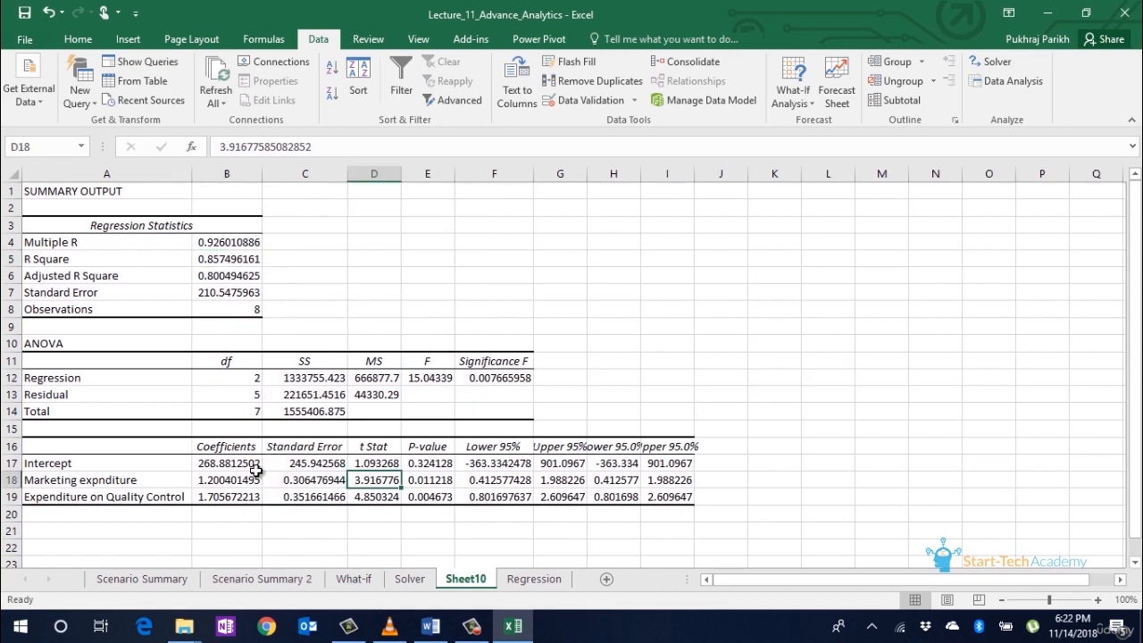
pyautogui.click(67, 482)
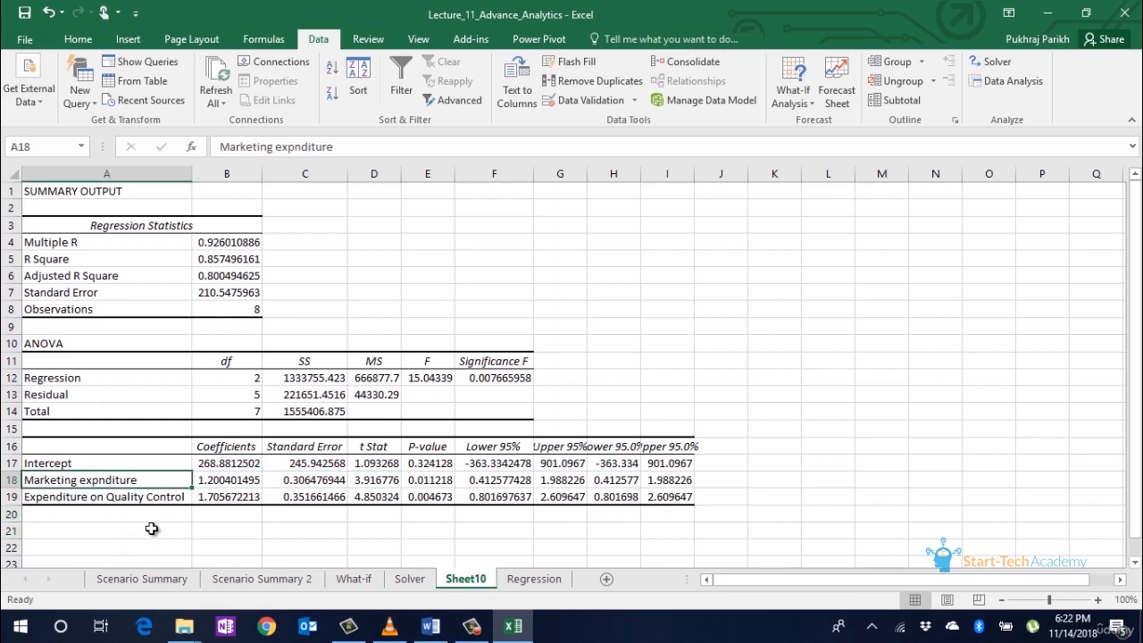
pyautogui.click(211, 482)
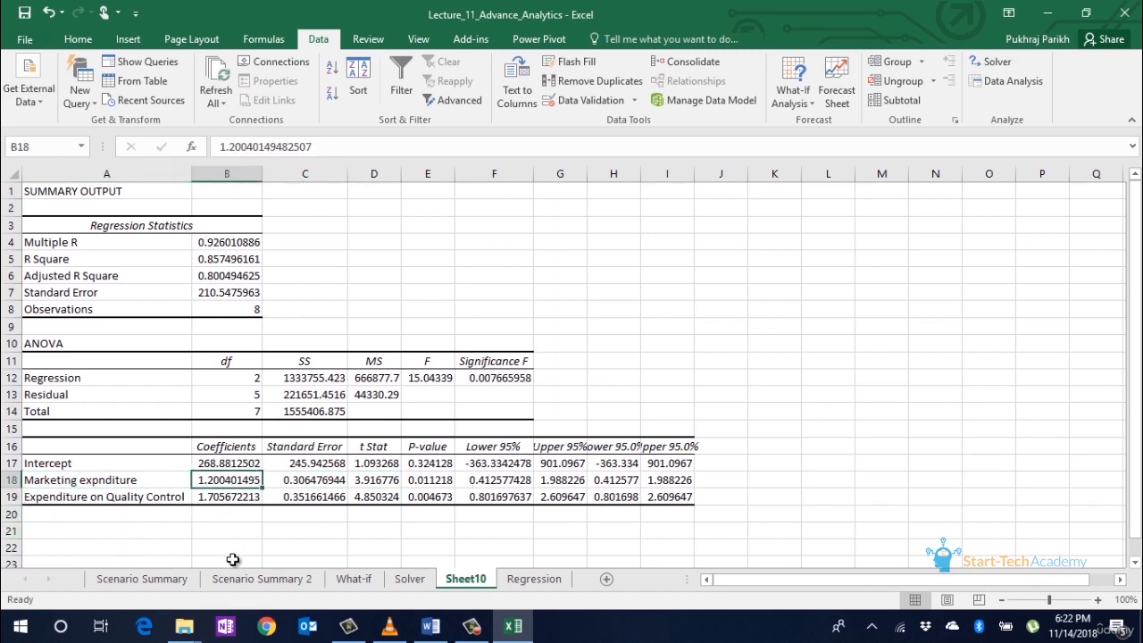
pyautogui.click(68, 504)
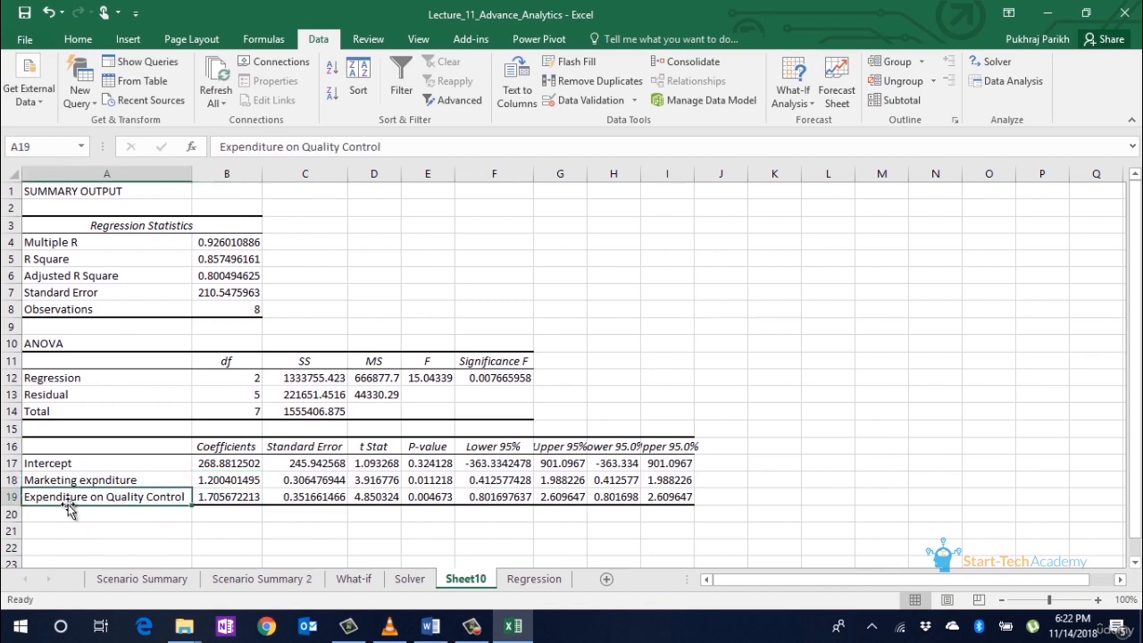
pyautogui.click(215, 500)
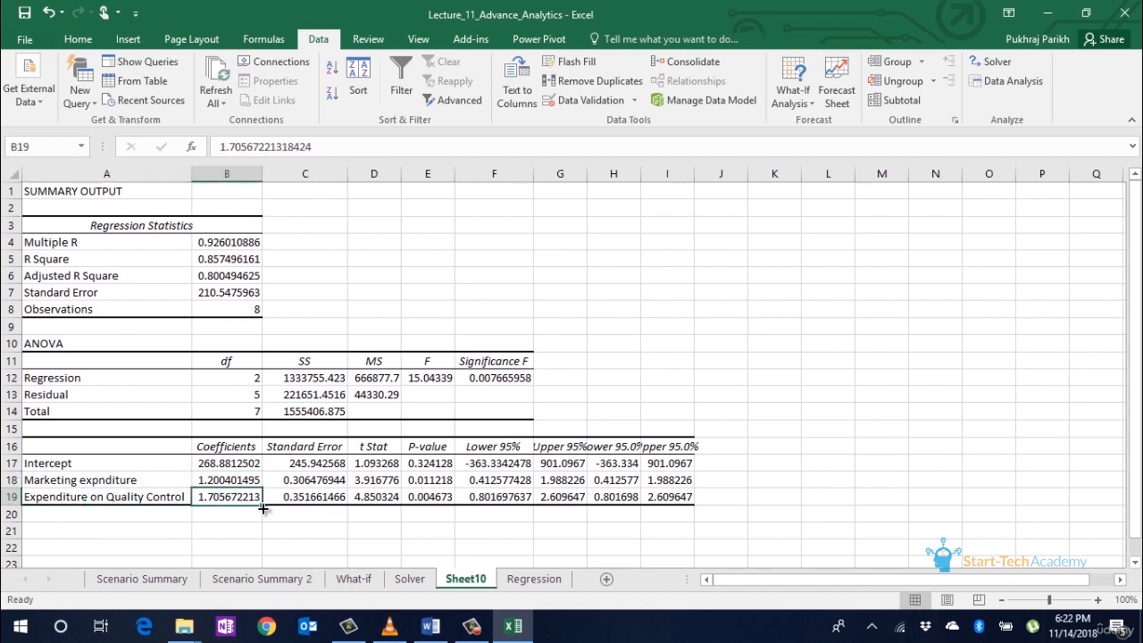
pyautogui.click(234, 464)
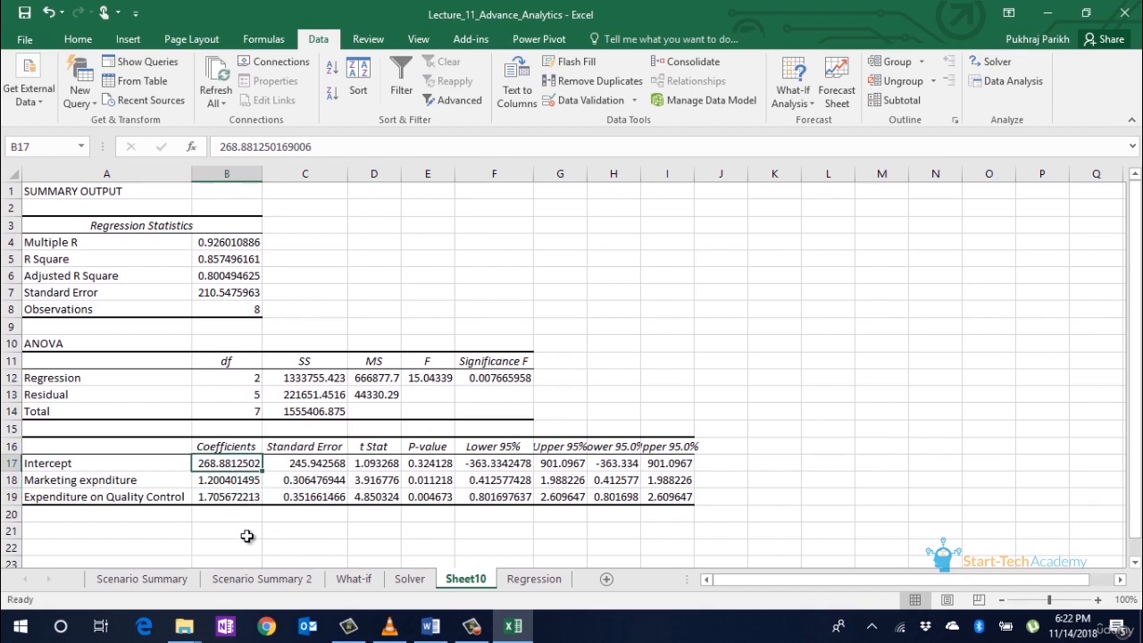
# Compare the expenditure data on the Regression sheet with the coefficients on Sheet10
pyautogui.click(534, 579)
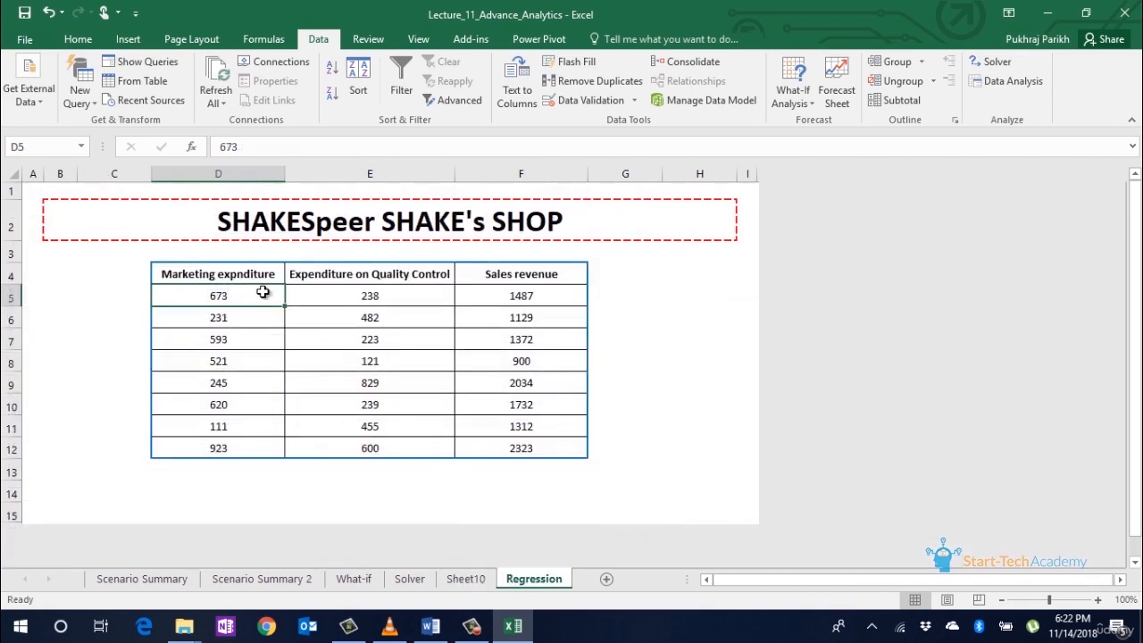
pyautogui.click(467, 578)
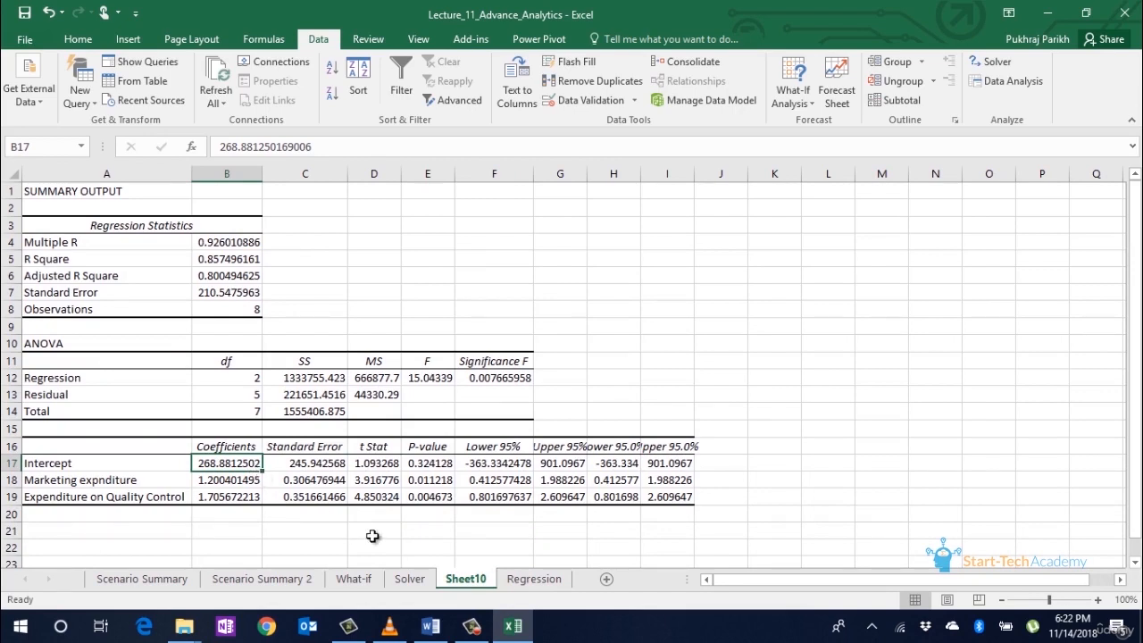
pyautogui.click(528, 580)
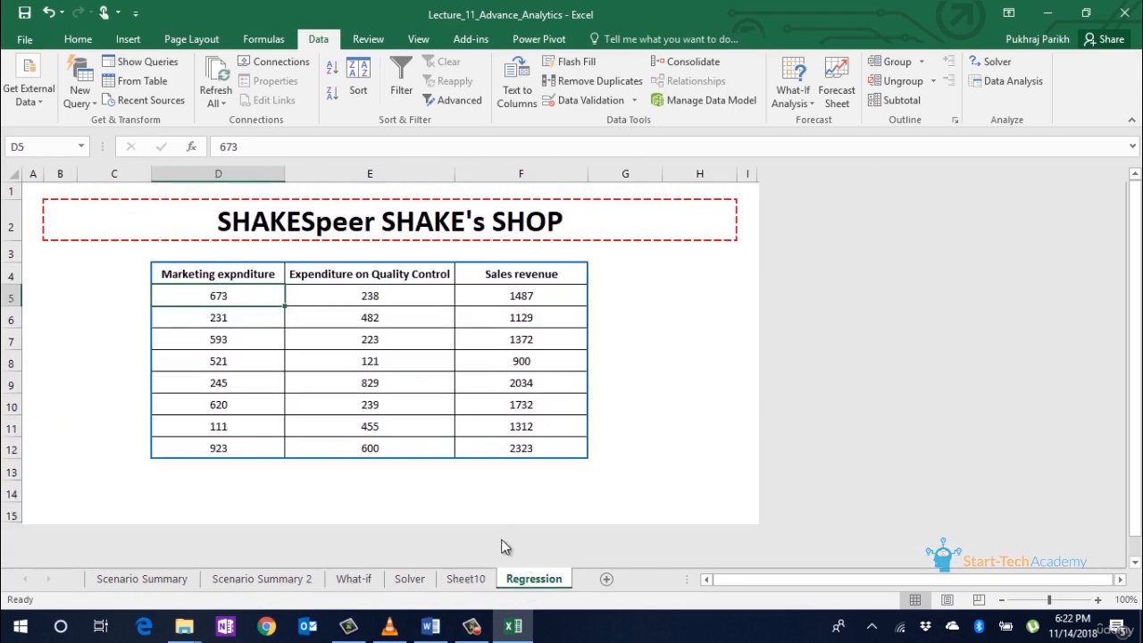
pyautogui.click(463, 581)
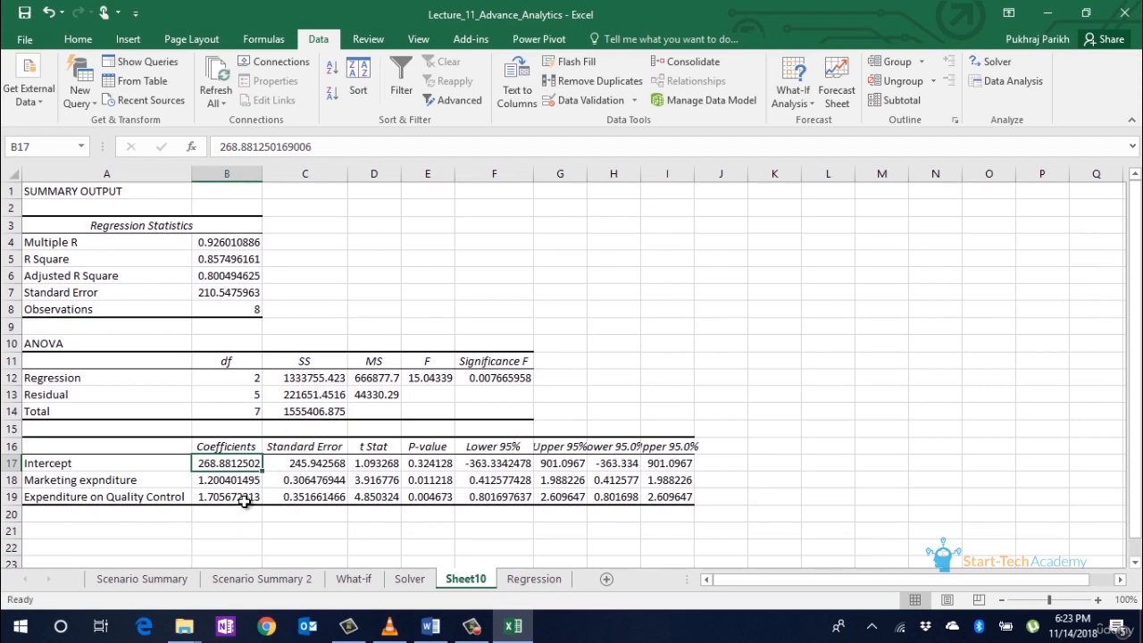
# Copy the Marketing expnditure coefficient from B18 of Sheet10 into cell D3 of the Regression sheet
pyautogui.click(199, 483)
pyautogui.hotkey('ctrl', 'c')
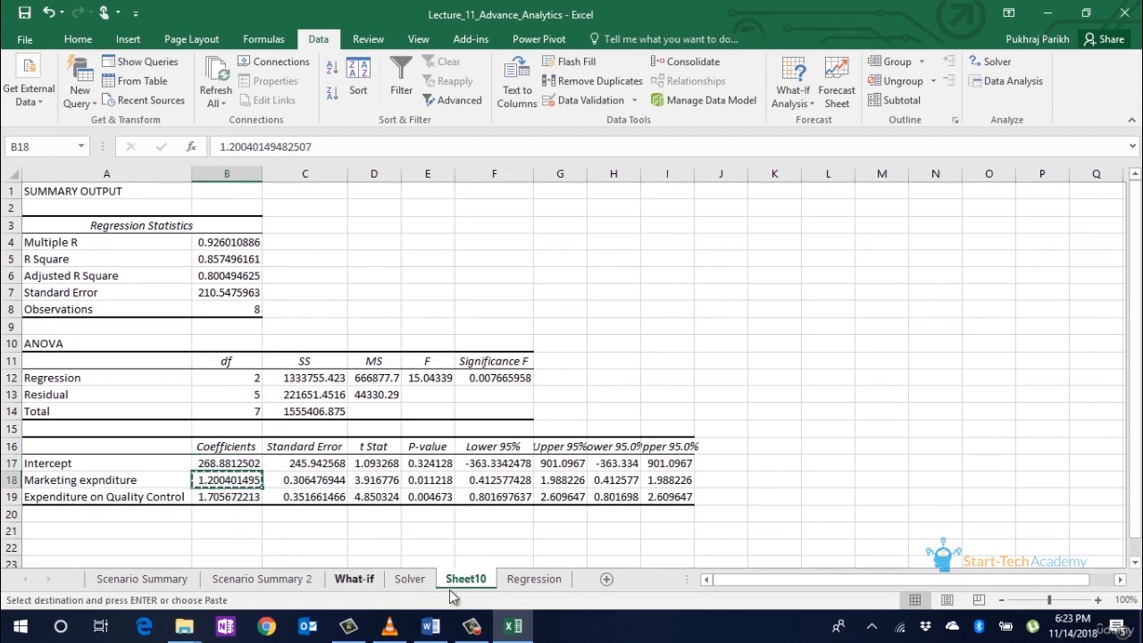
pyautogui.click(534, 580)
pyautogui.click(655, 302)
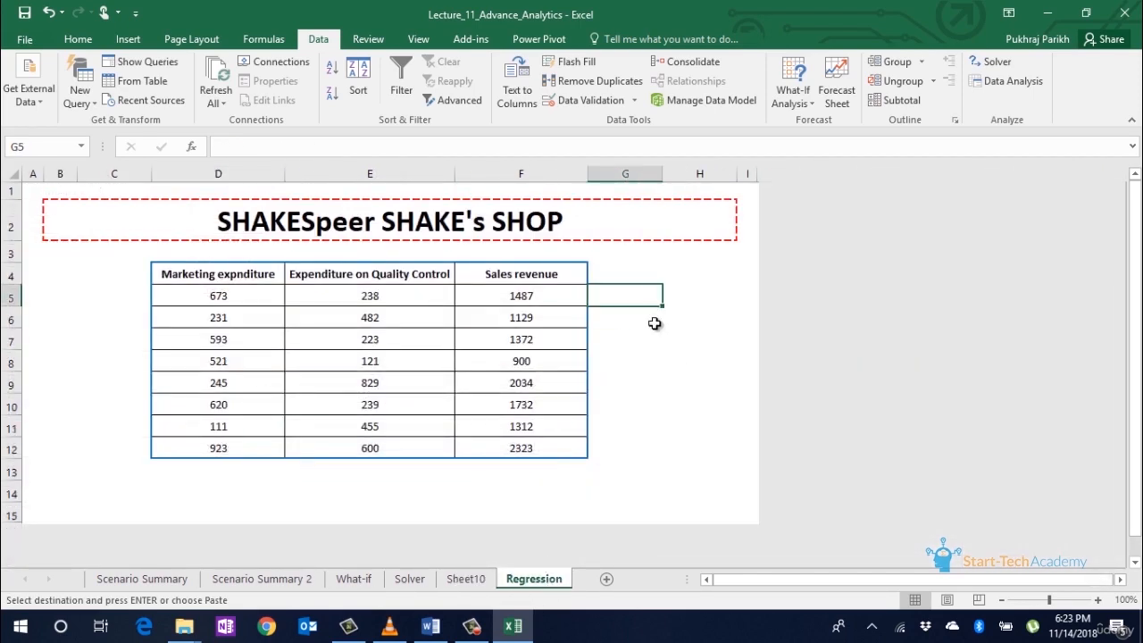
pyautogui.click(202, 251)
pyautogui.hotkey('ctrl', 'v')
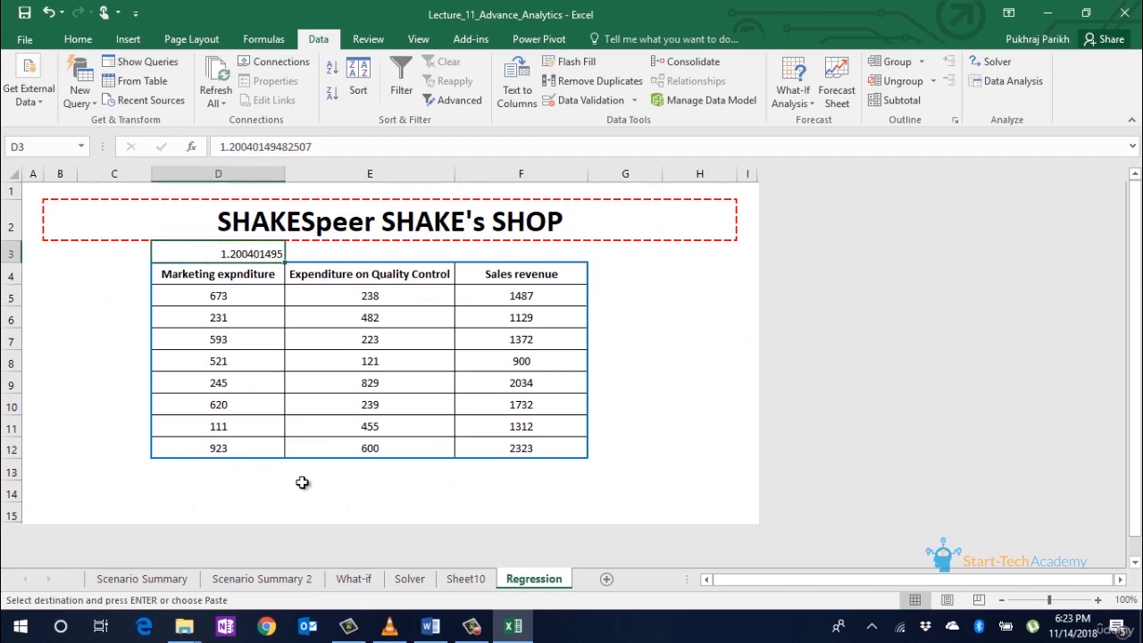
# Copy the Expenditure on Quality Control coefficient from B19 of Sheet10 into cell E3 of the Regression sheet
pyautogui.click(478, 580)
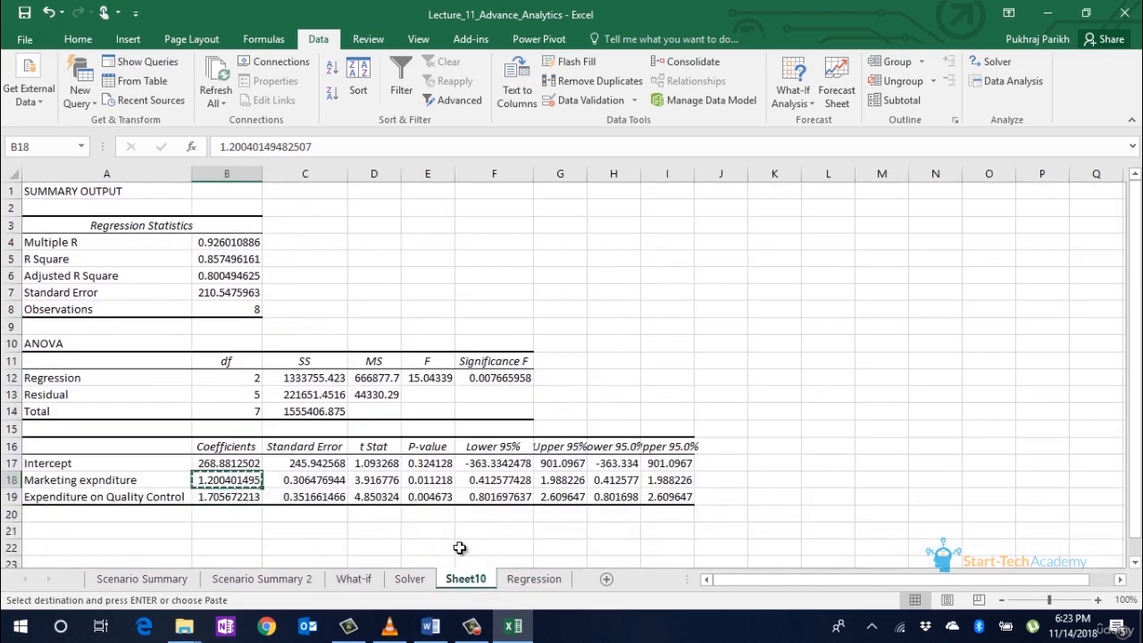
pyautogui.click(252, 498)
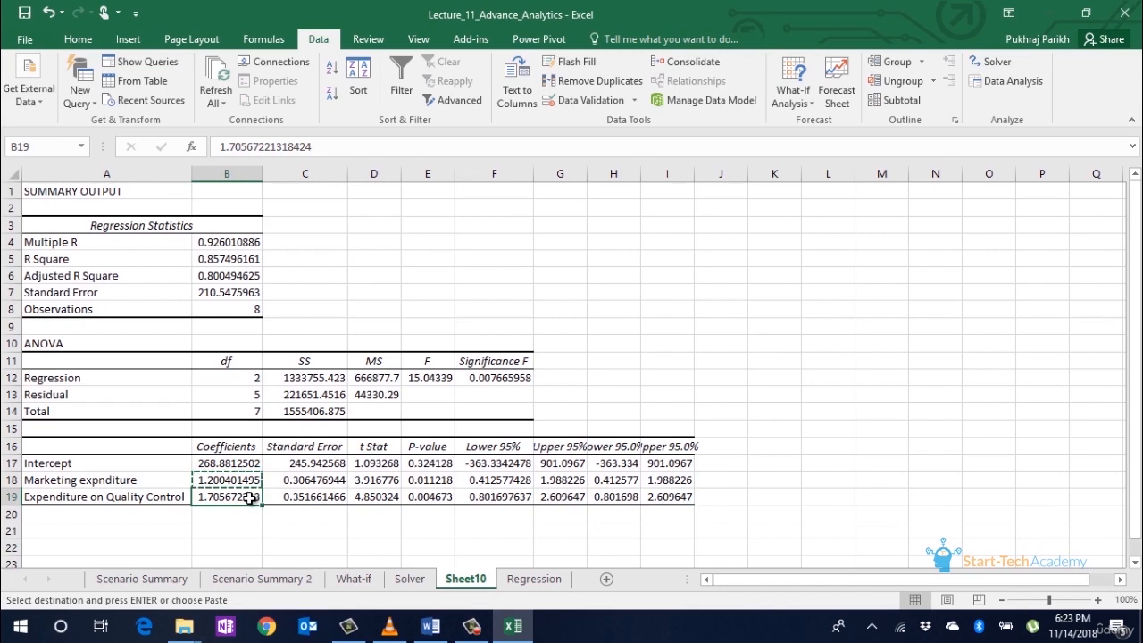
pyautogui.click(534, 577)
pyautogui.click(371, 255)
pyautogui.hotkey('ctrl', 'v')
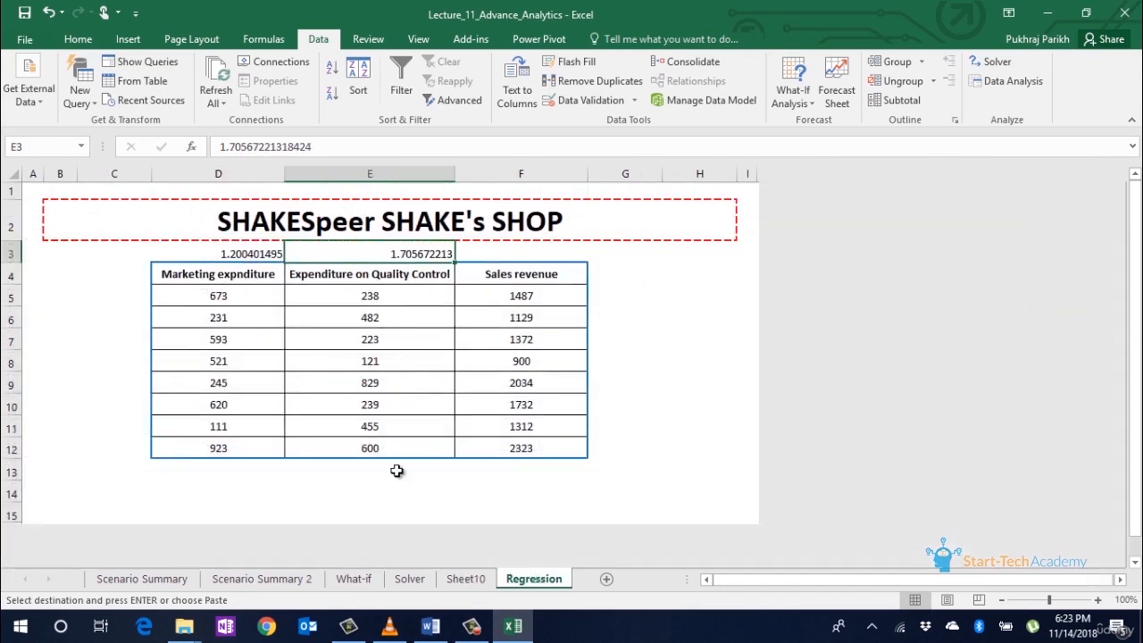
# Copy the Intercept coefficient from B17 of Sheet10 into cell F3 of the Regression sheet
pyautogui.click(453, 582)
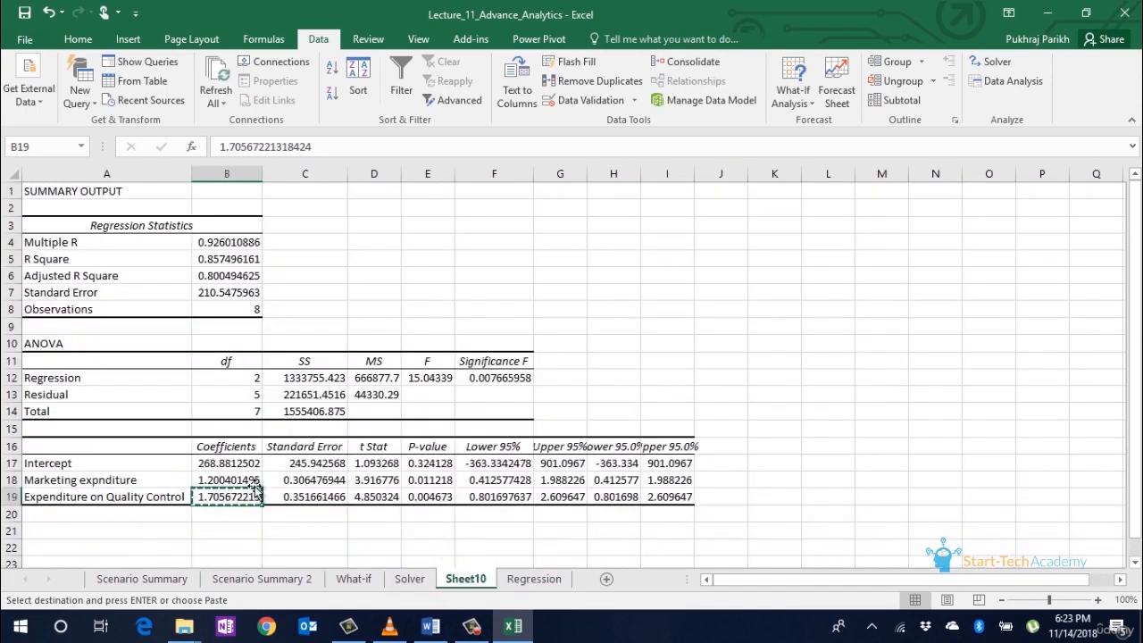
pyautogui.click(234, 463)
pyautogui.hotkey('ctrl', 'c')
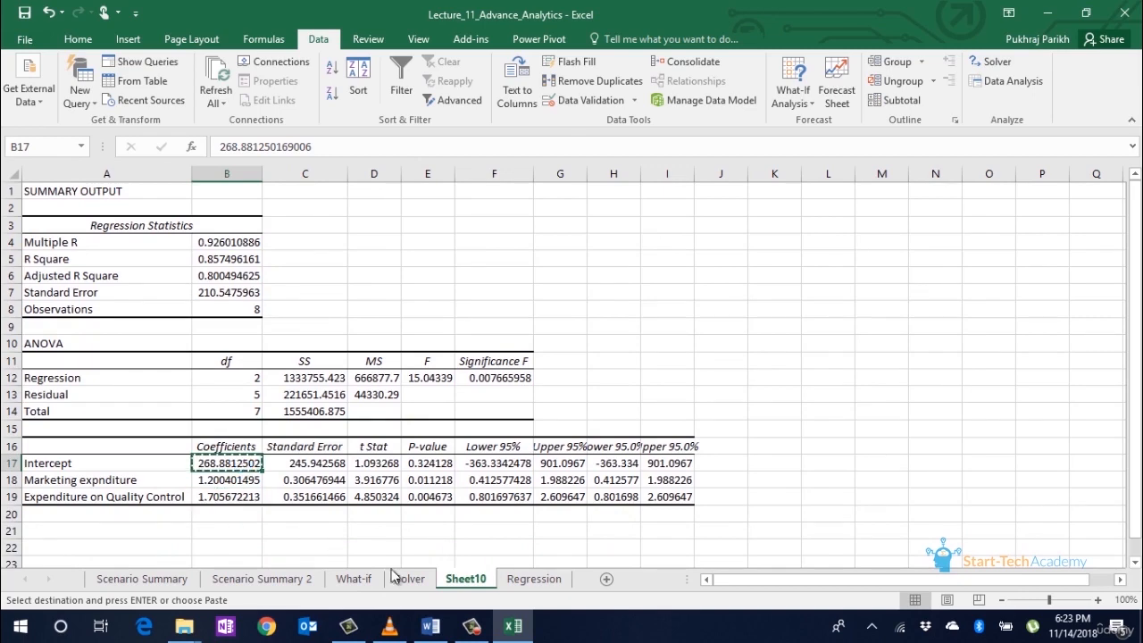
pyautogui.click(527, 578)
pyautogui.click(507, 256)
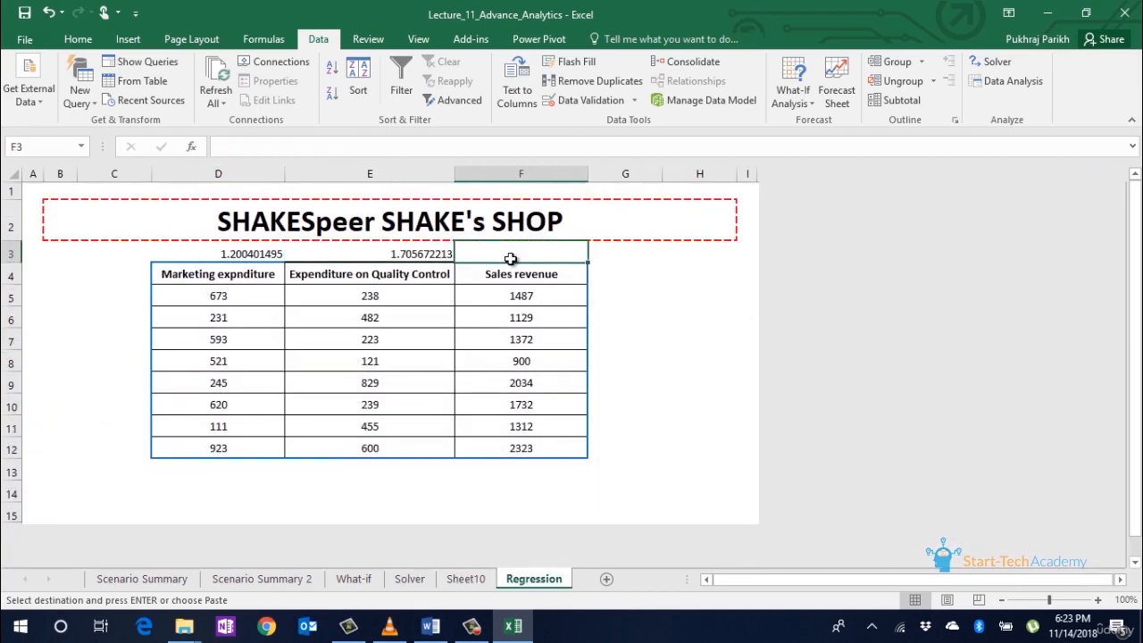
pyautogui.hotkey('ctrl', 'v')
# Build the sales prediction formula =(D5*D3)+E5*E3+F3 in cell G5, beside the first Sales revenue value
pyautogui.click(632, 299)
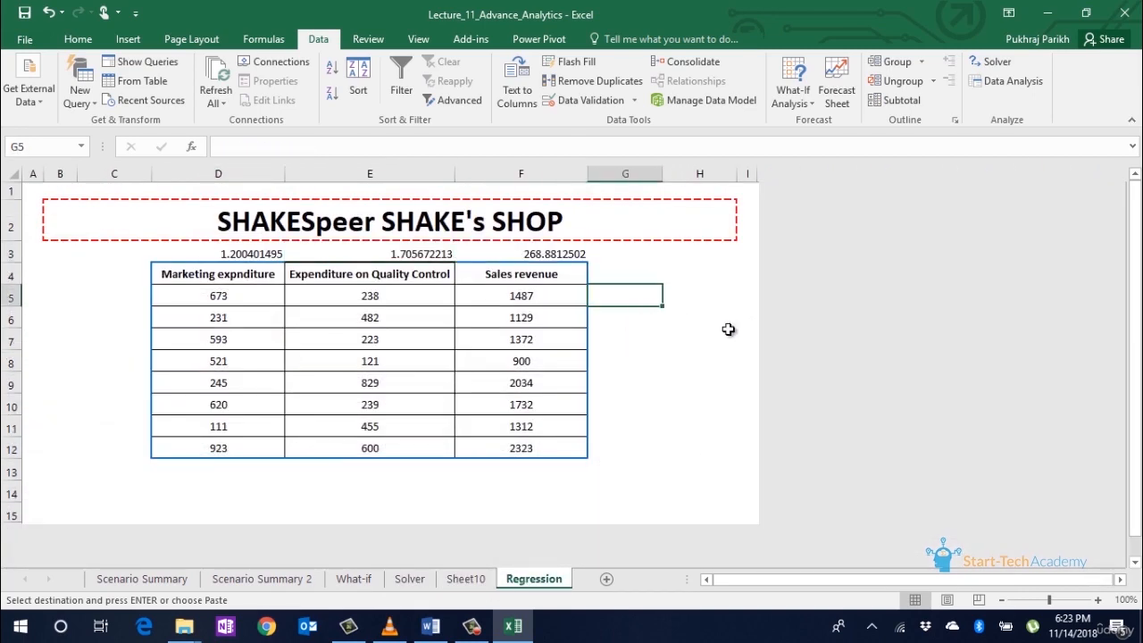
pyautogui.write('=')
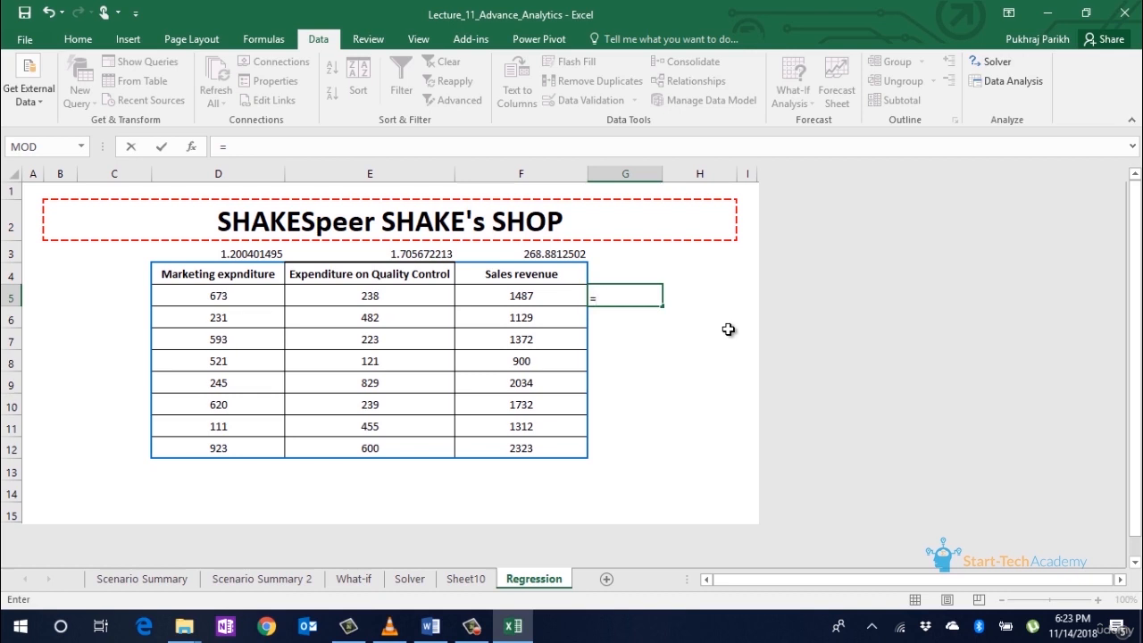
pyautogui.write('(')
pyautogui.click(242, 300)
pyautogui.write('*')
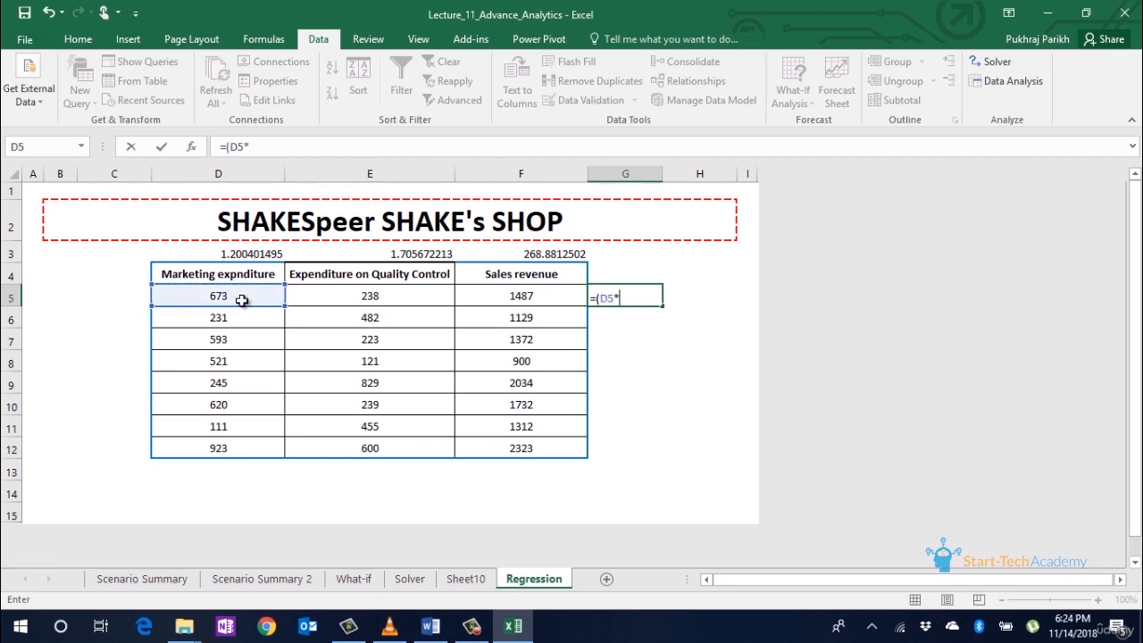
pyautogui.click(257, 250)
pyautogui.write(')')
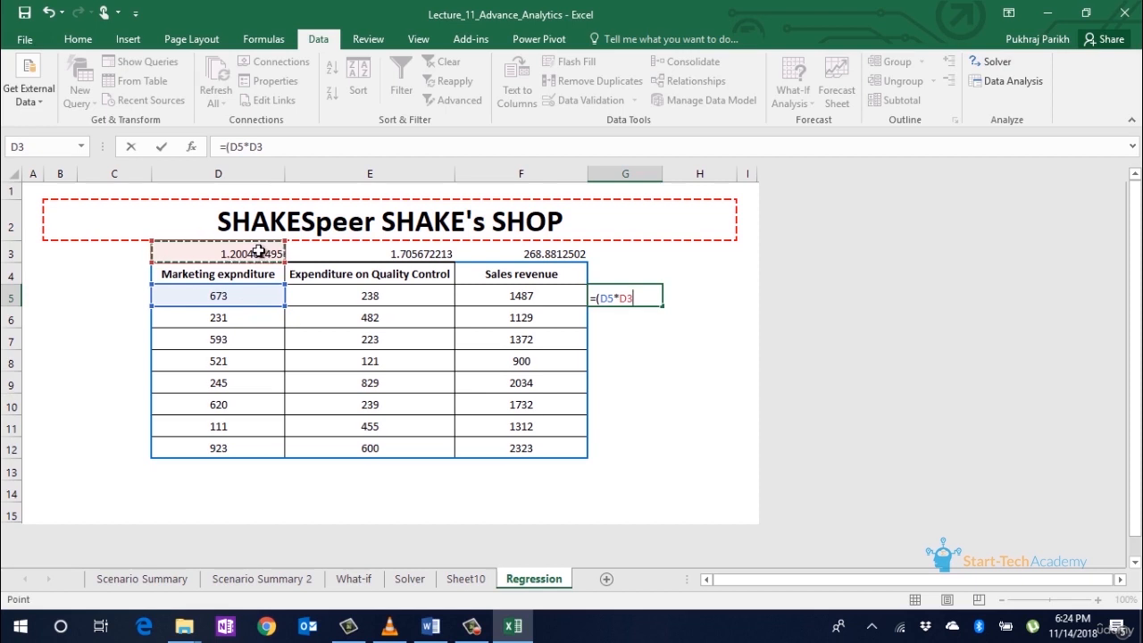
pyautogui.write('+')
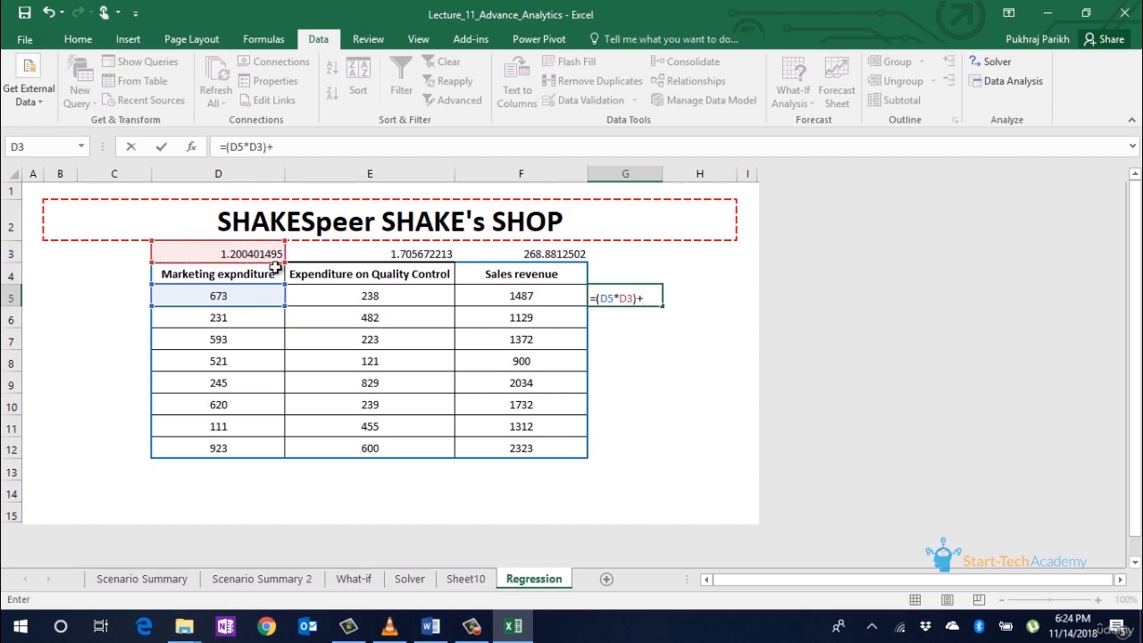
pyautogui.click(406, 303)
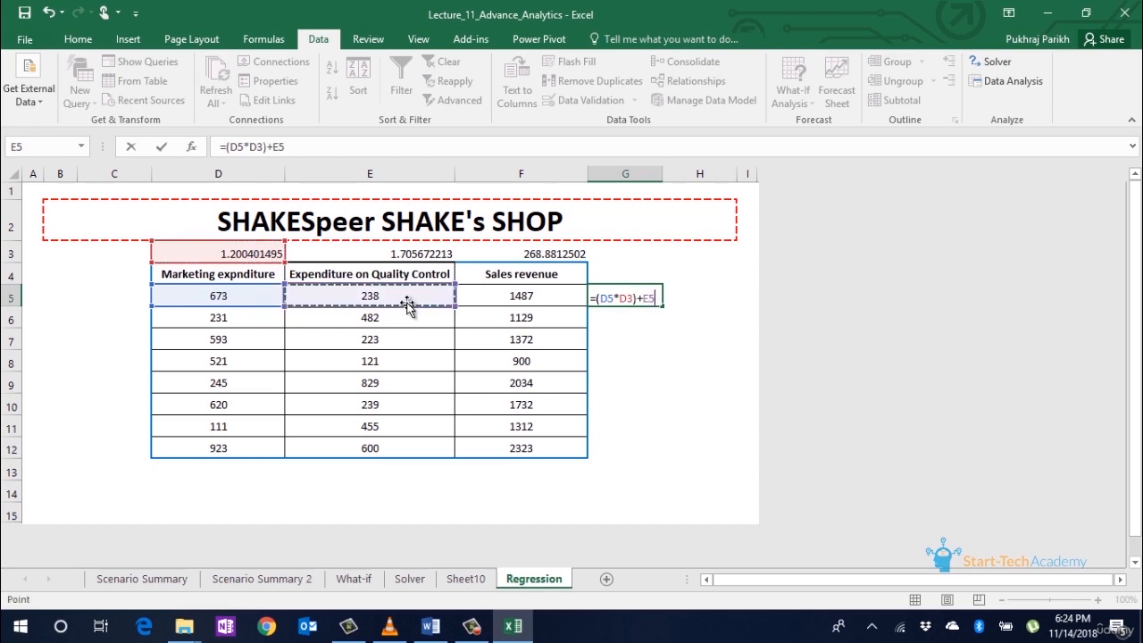
pyautogui.write('+')
pyautogui.click(407, 257)
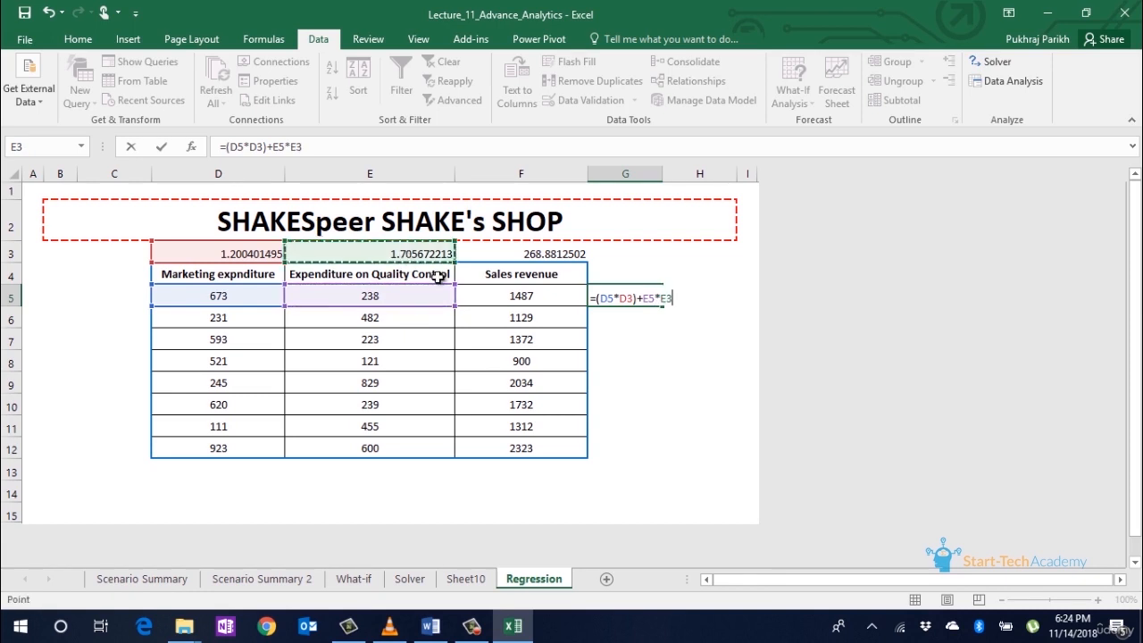
pyautogui.write('+')
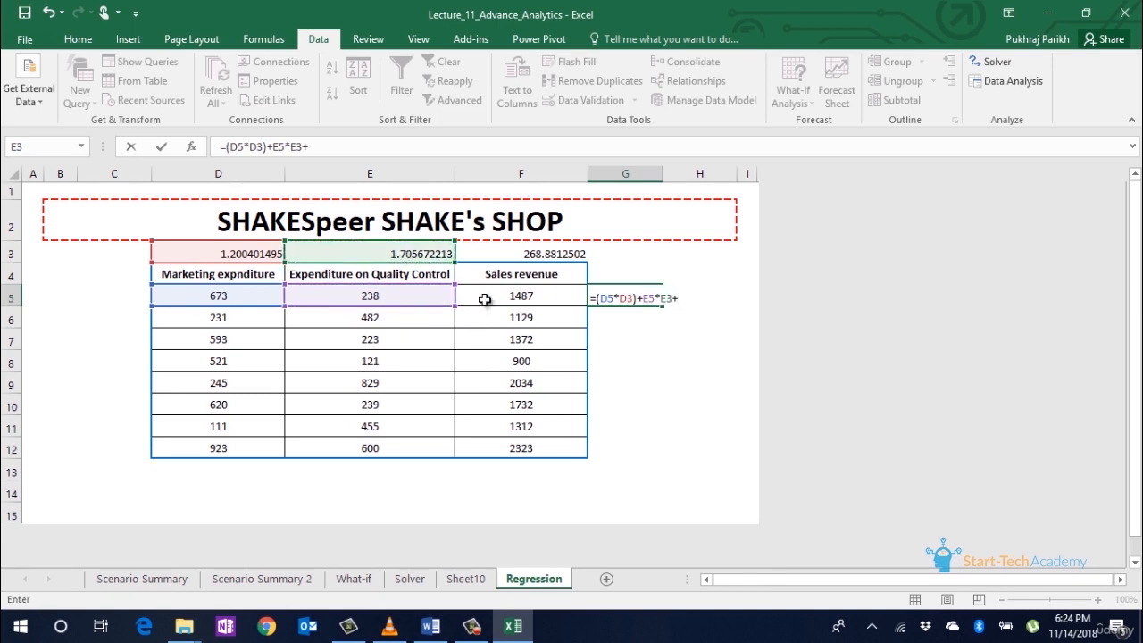
pyautogui.click(523, 256)
# Enclose the E5*E3 product in parentheses and enter the formula as =(D5*D3)+(E5*E3)+F3
pyautogui.click(674, 298)
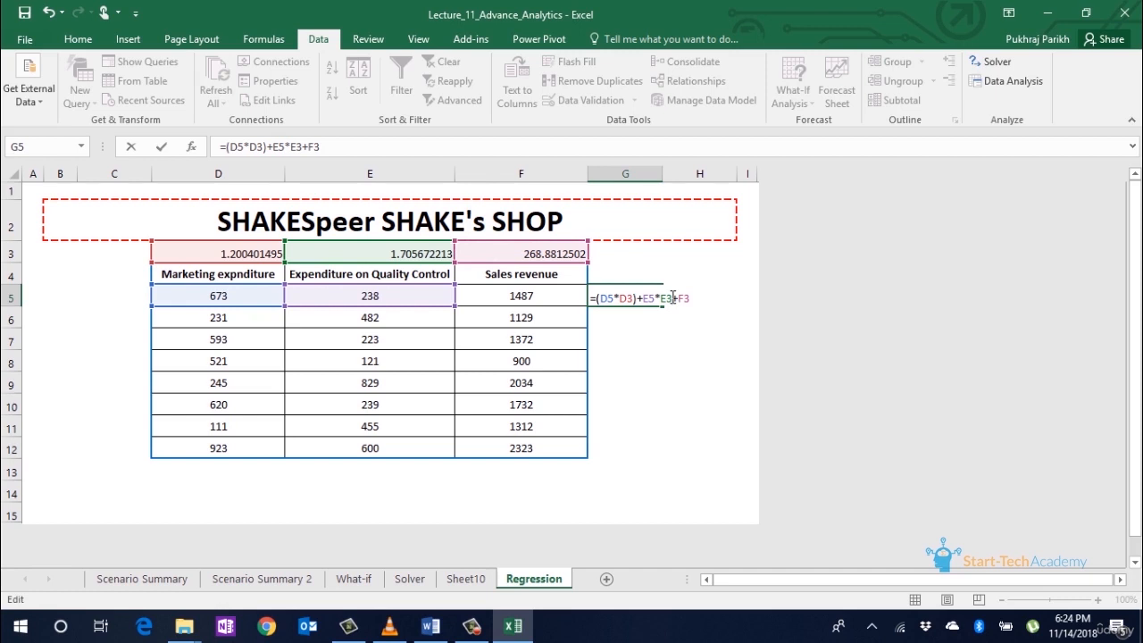
pyautogui.write(')')
pyautogui.click(645, 298)
pyautogui.write('(')
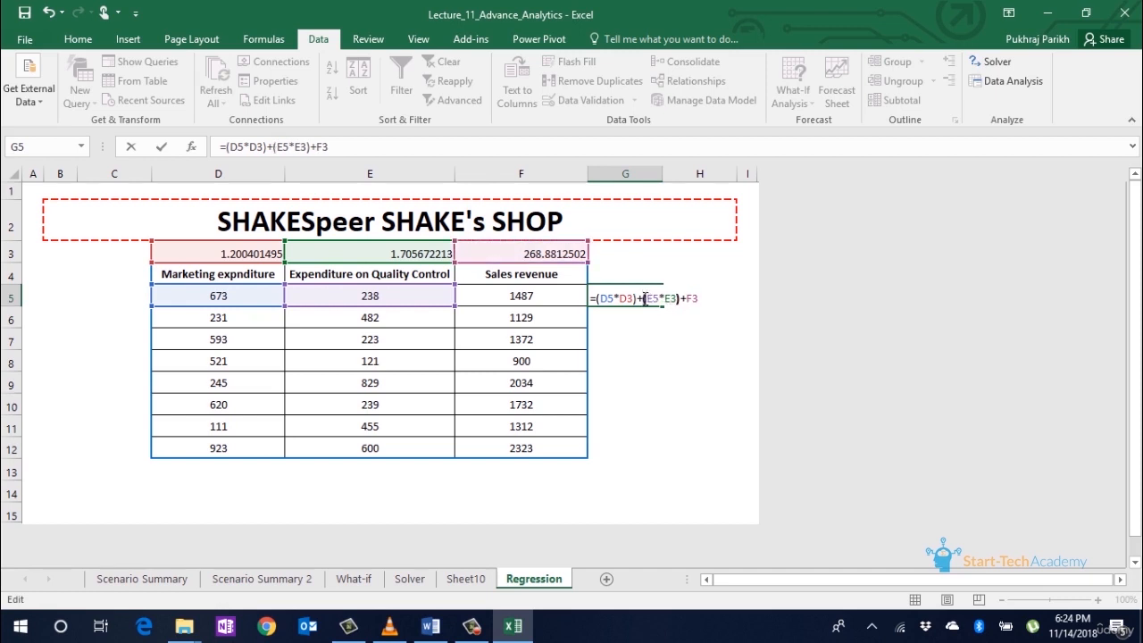
pyautogui.press('Return')
# Try to fill the G5 prediction formula down through G12
pyautogui.click(649, 299)
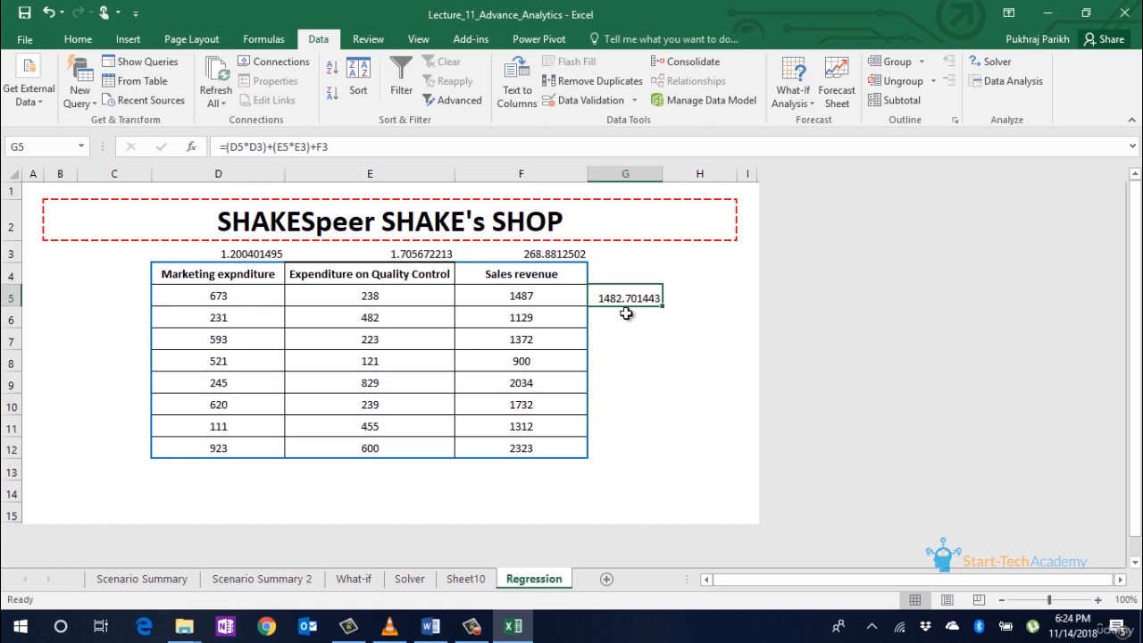
pyautogui.moveTo(663, 307); pyautogui.dragTo(667, 315)
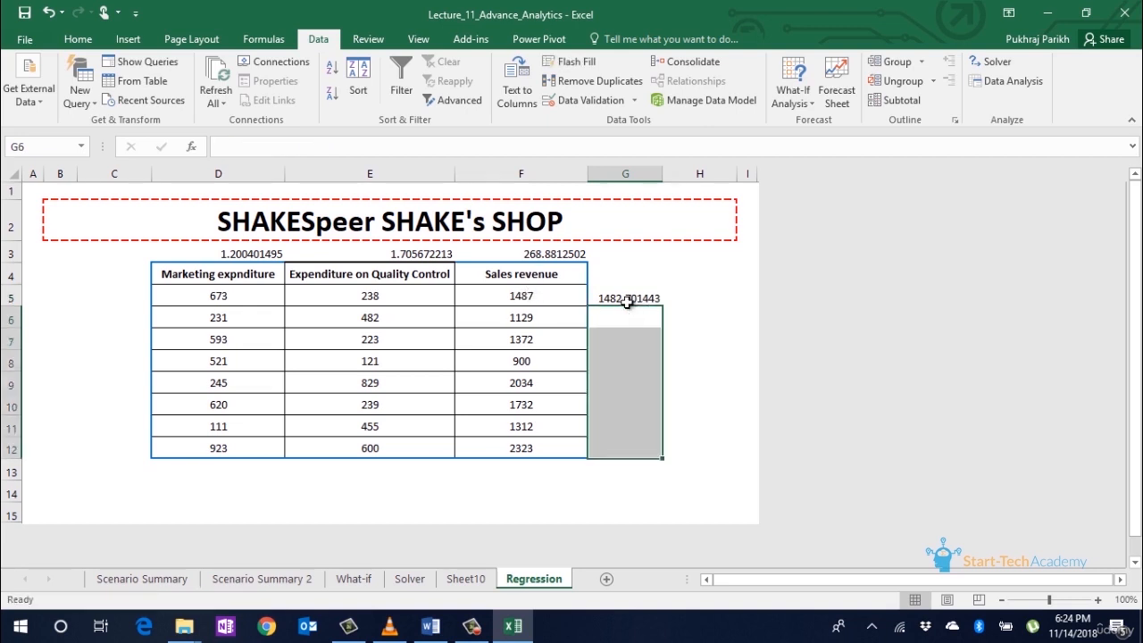
# Make the coefficient references absolute in G5 as =(D5*$D$3)+(E5*$E$3)+$F$3 and fill the formula down through G12
pyautogui.click(628, 301)
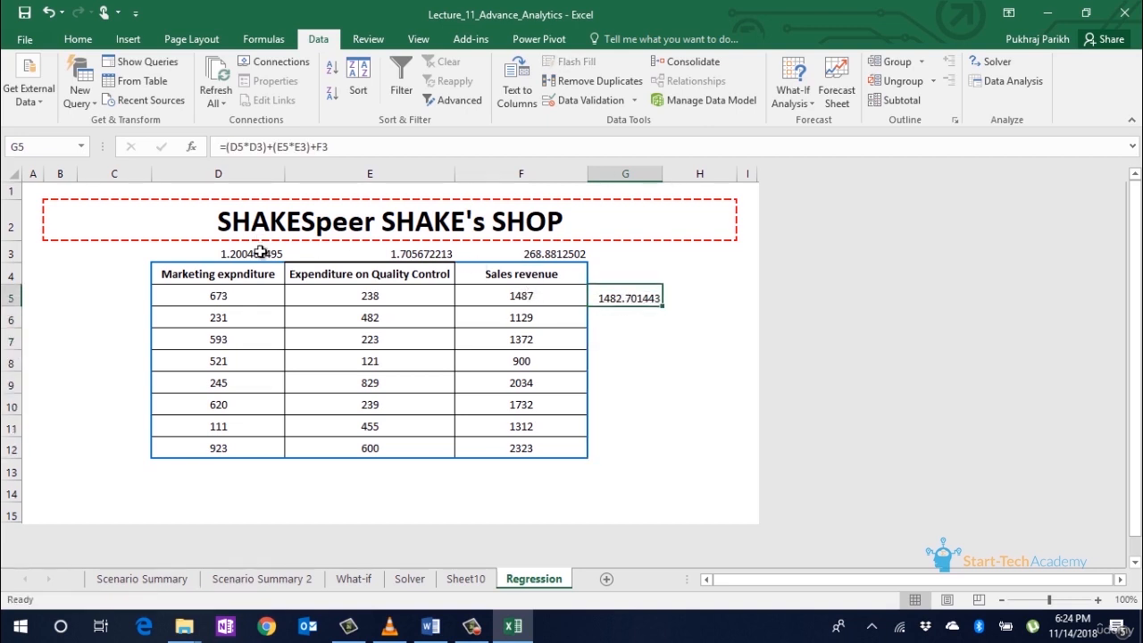
pyautogui.click(242, 147)
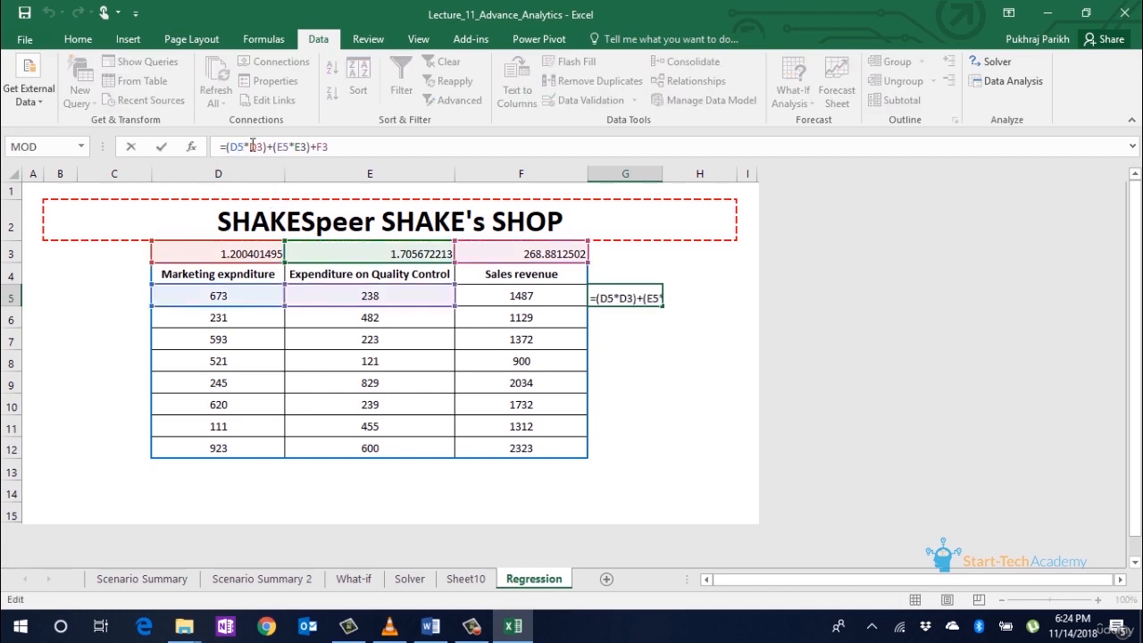
pyautogui.click(260, 147)
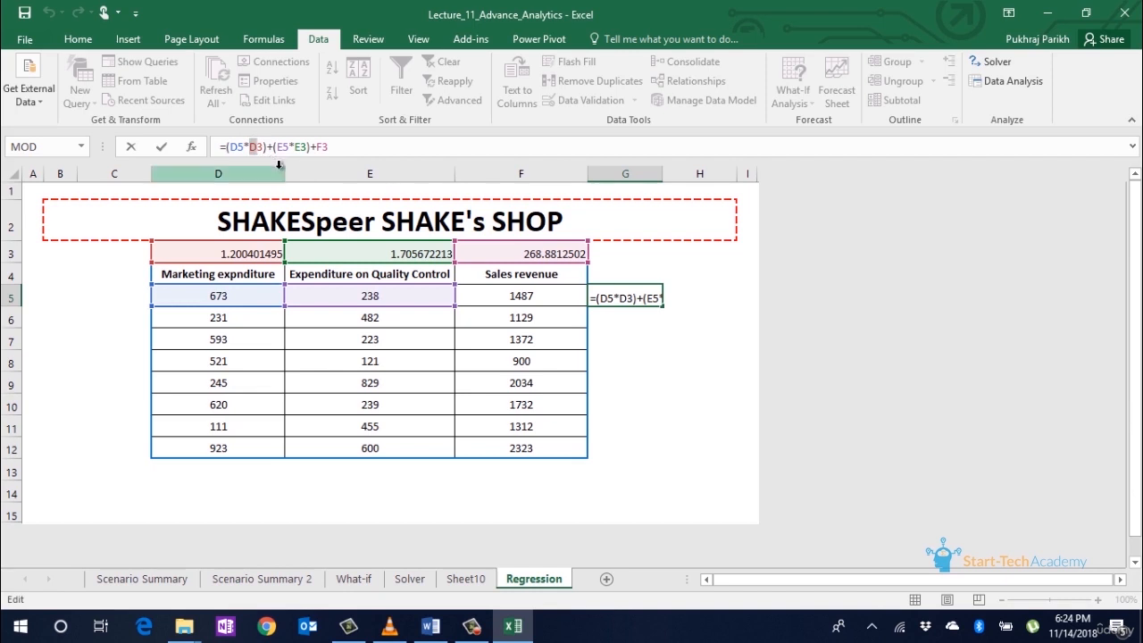
pyautogui.press('F4')
pyautogui.click(312, 148)
pyautogui.press('F4')
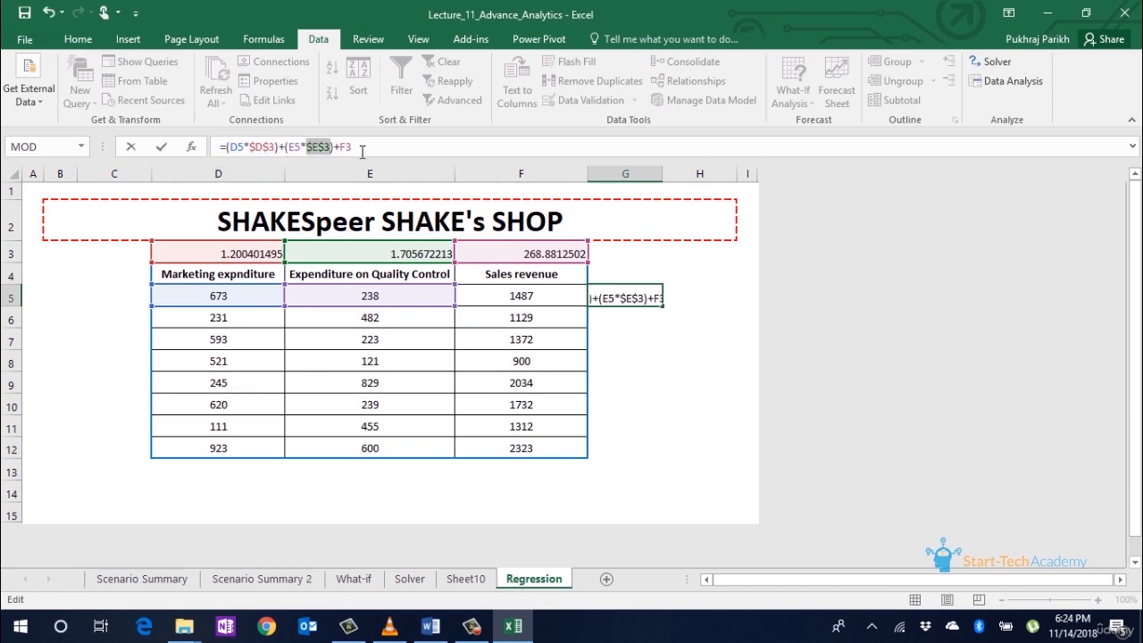
pyautogui.press('F4')
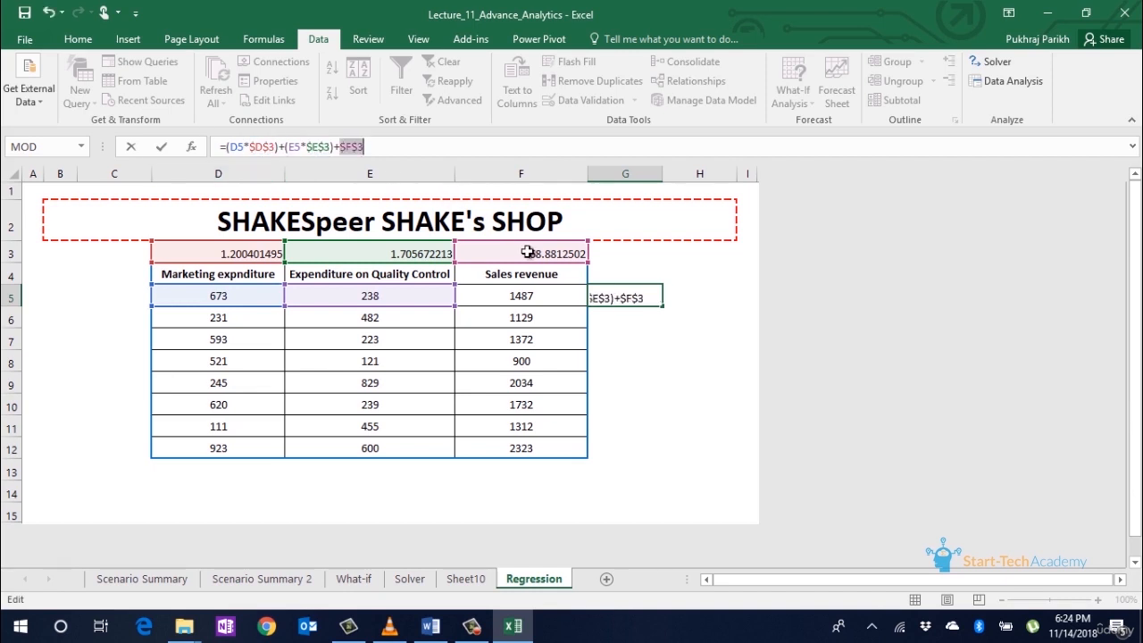
pyautogui.press('Return')
pyautogui.click(658, 301)
pyautogui.moveTo(664, 306); pyautogui.dragTo(661, 453)
# Compare the predicted values in column G with the actual Sales revenue figures in column F
pyautogui.click(613, 342)
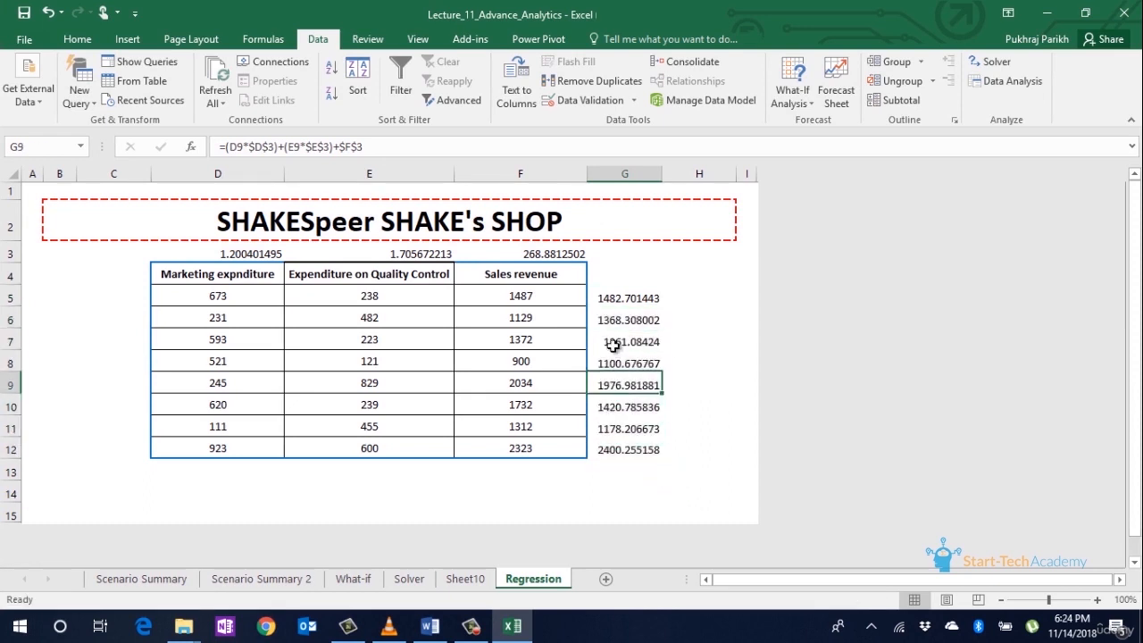
pyautogui.click(607, 385)
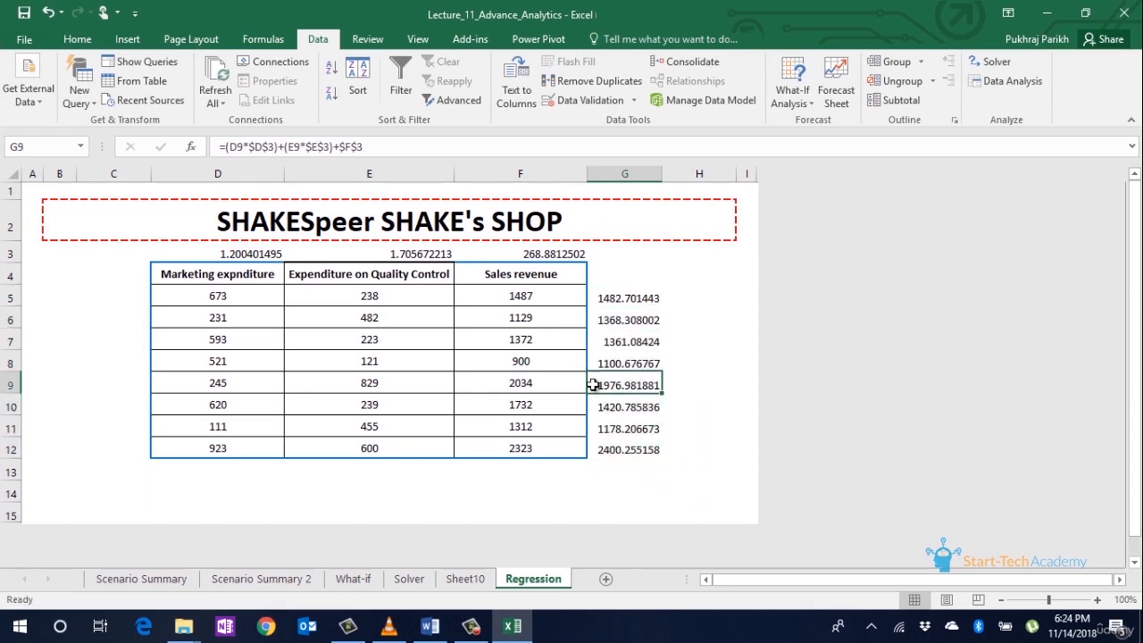
pyautogui.click(629, 325)
pyautogui.click(598, 347)
pyautogui.press('Left')
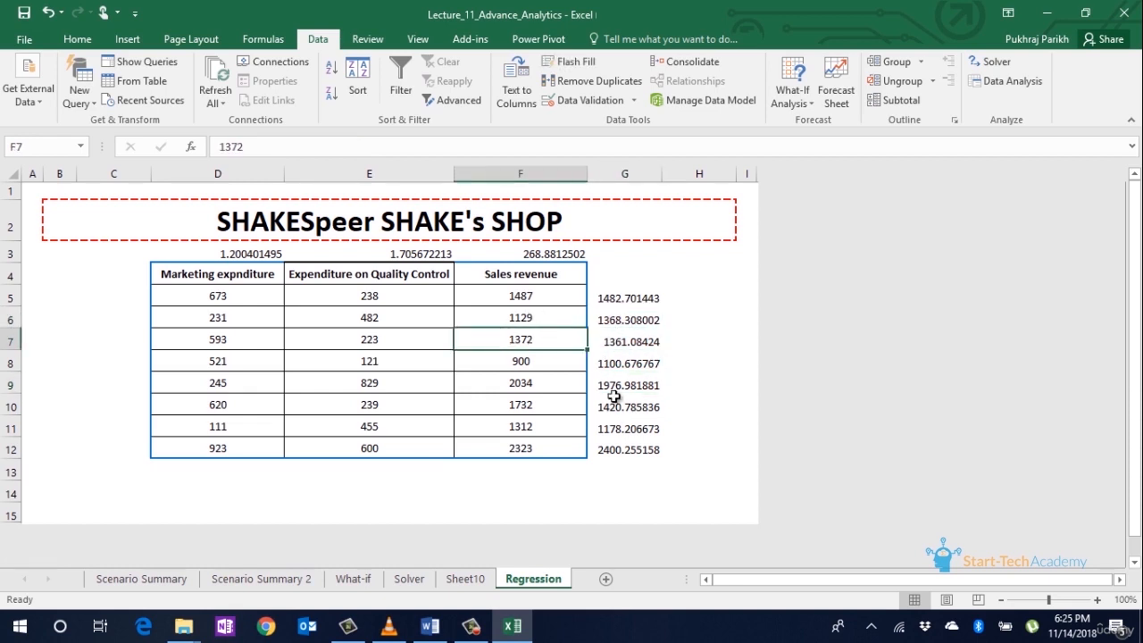
pyautogui.click(572, 408)
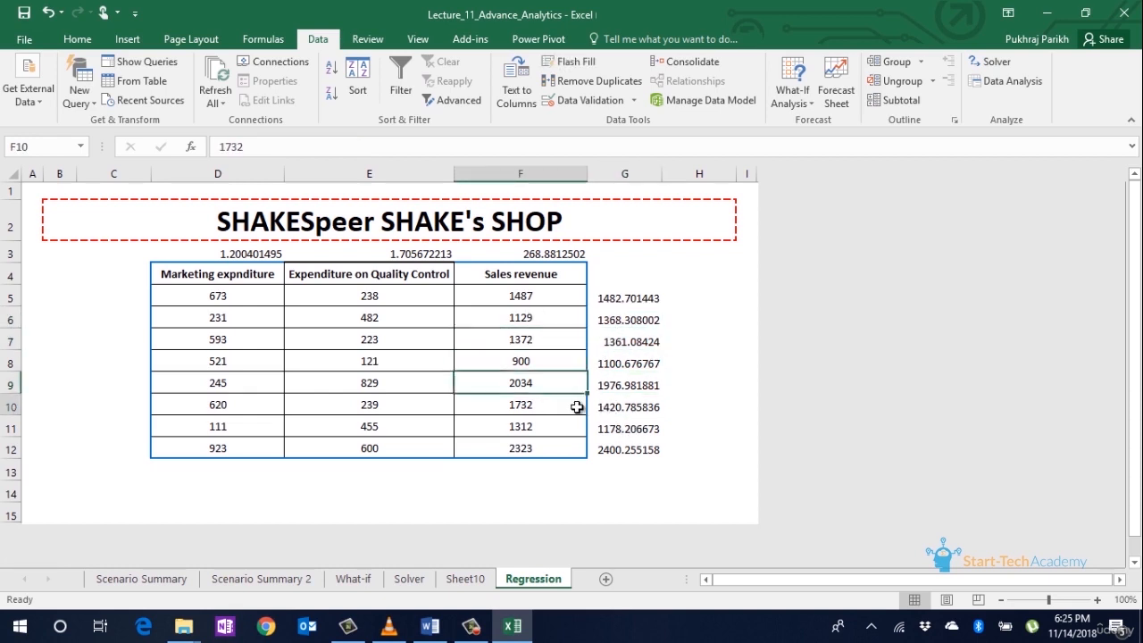
pyautogui.click(610, 407)
pyautogui.click(621, 469)
# Add a new row 13 with Marketing expnditure 500 and Expenditure on Quality Control 1000
pyautogui.click(230, 469)
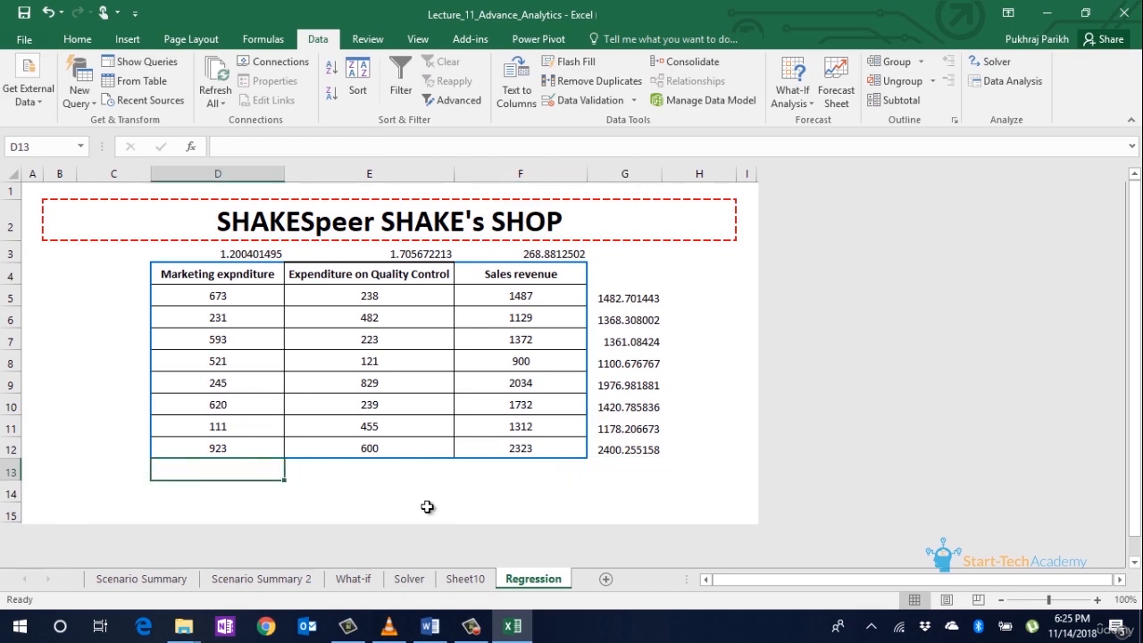
pyautogui.write('500')
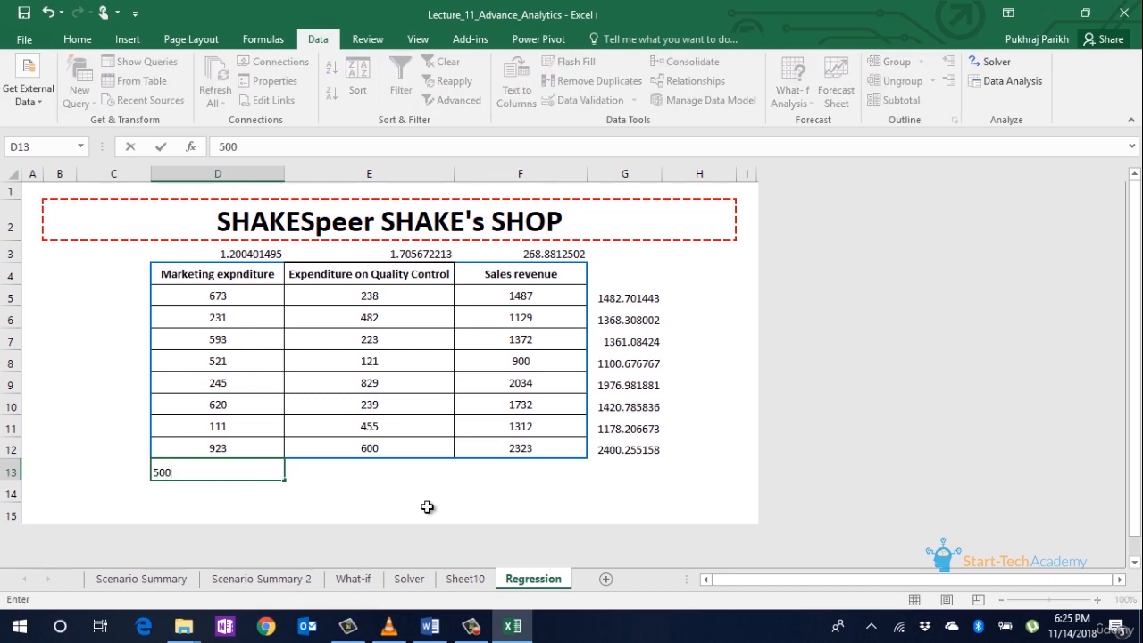
pyautogui.click(403, 473)
pyautogui.write('100')
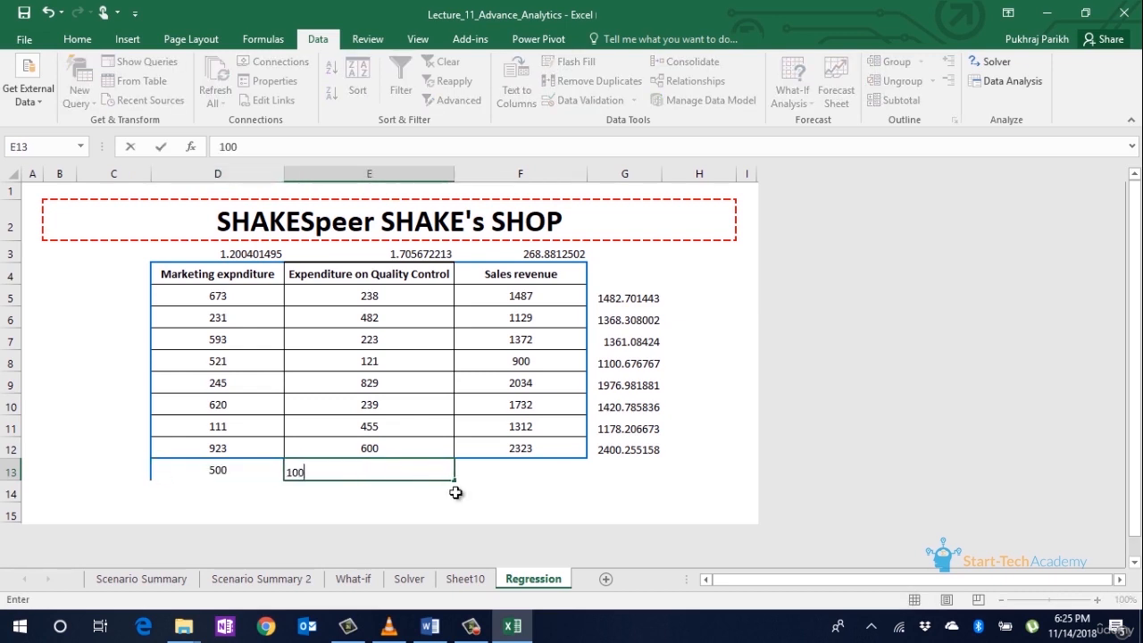
pyautogui.write('0')
pyautogui.press('Return')
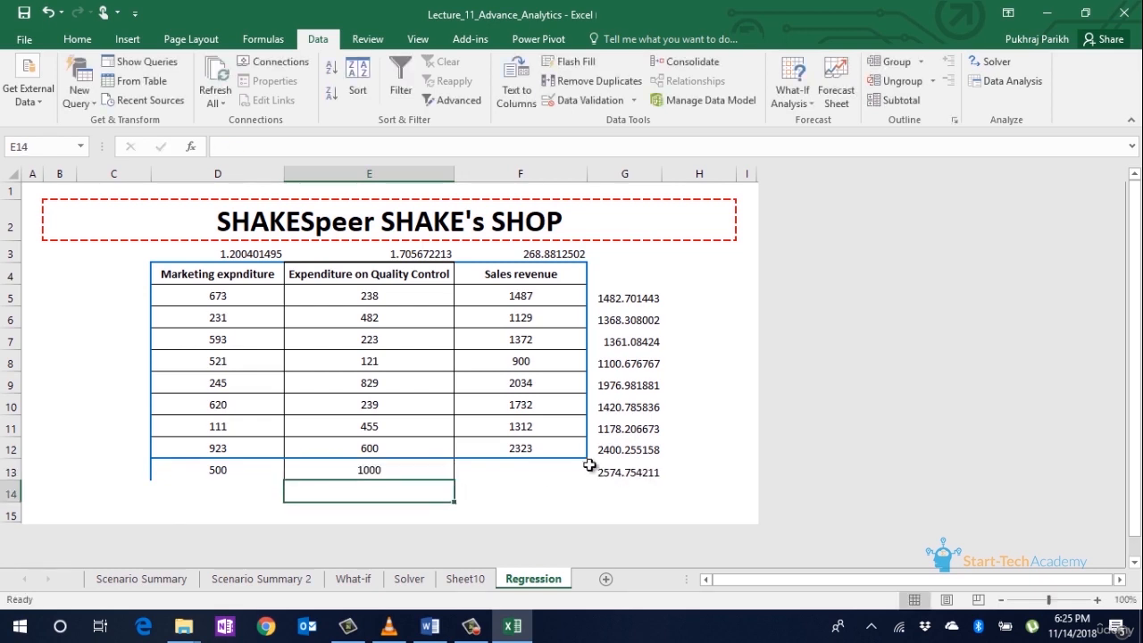
# Review the predicted revenue in G13 against the coefficients in E3 and D3 and the quality control spending in E13
pyautogui.click(649, 472)
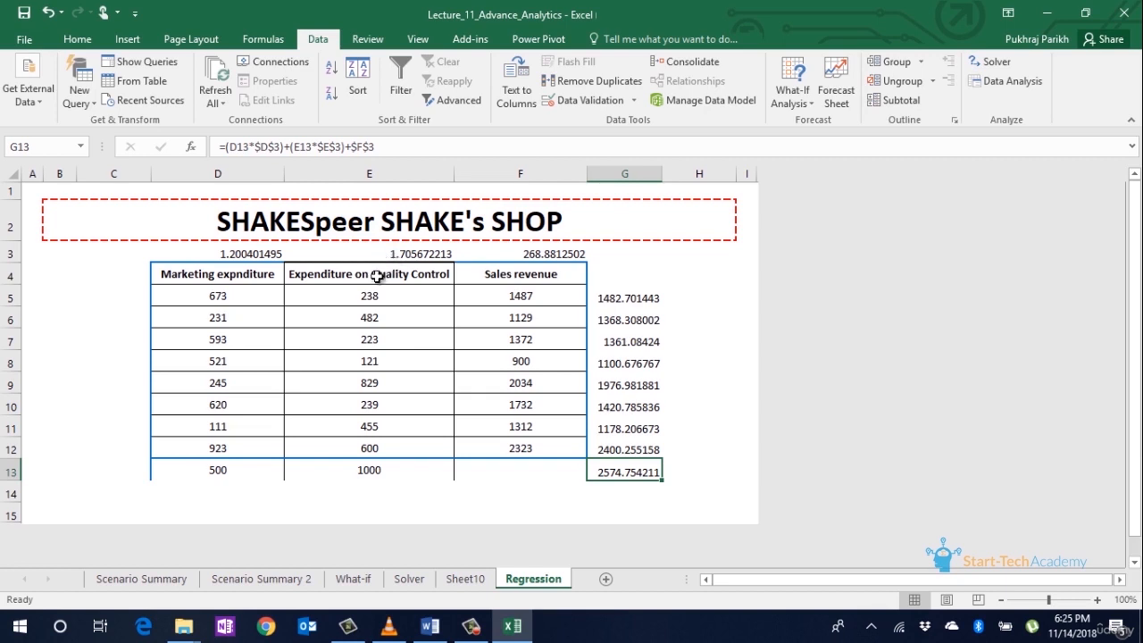
pyautogui.click(399, 251)
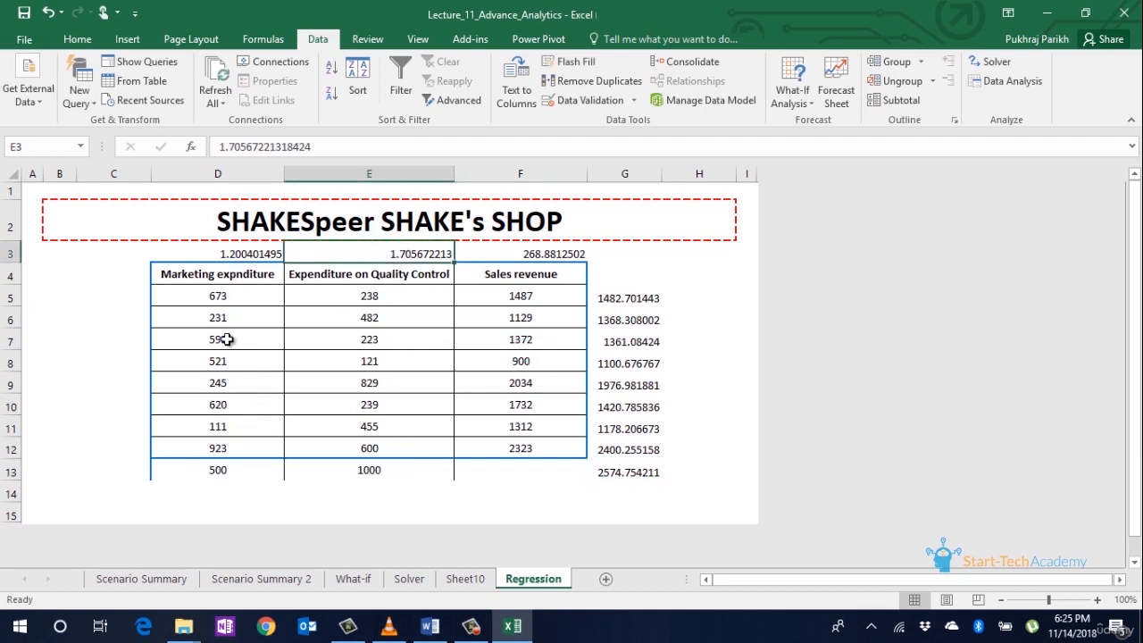
pyautogui.click(211, 252)
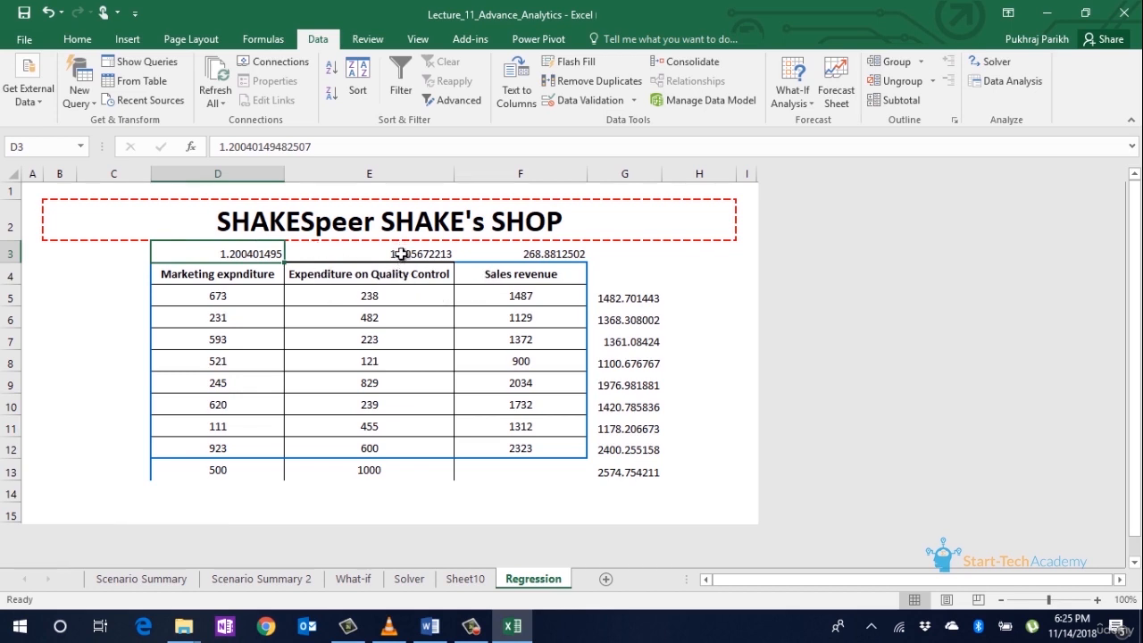
pyautogui.click(384, 470)
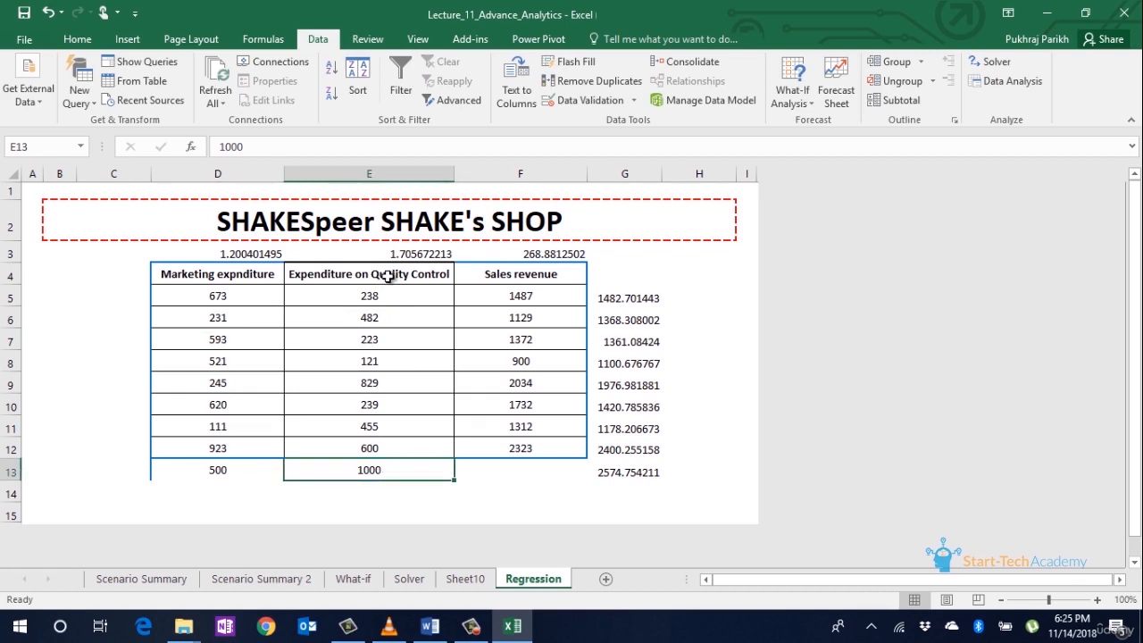